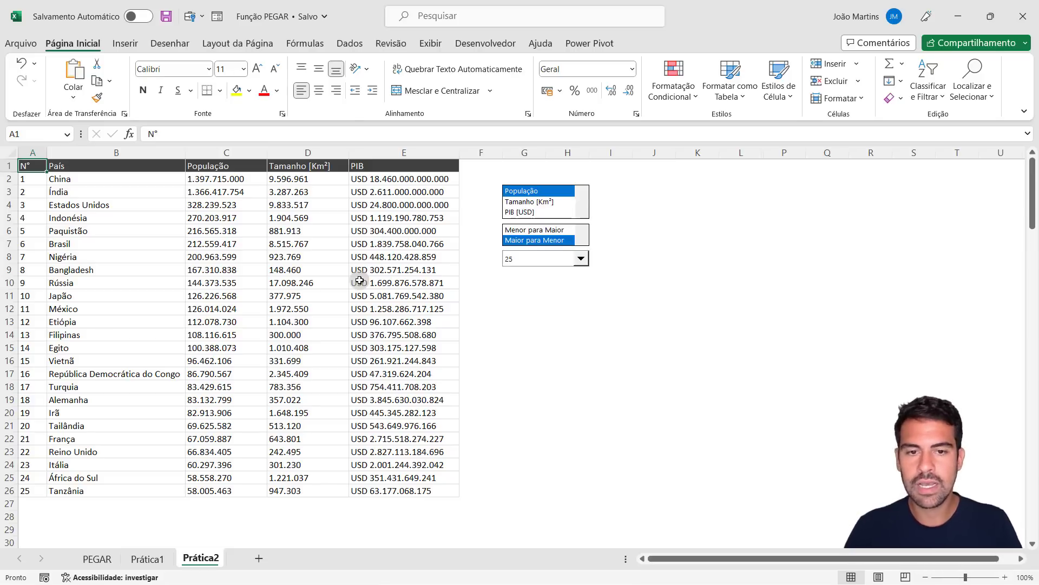
Show the top 10 countries ranked by PIB
left_click(544, 259)
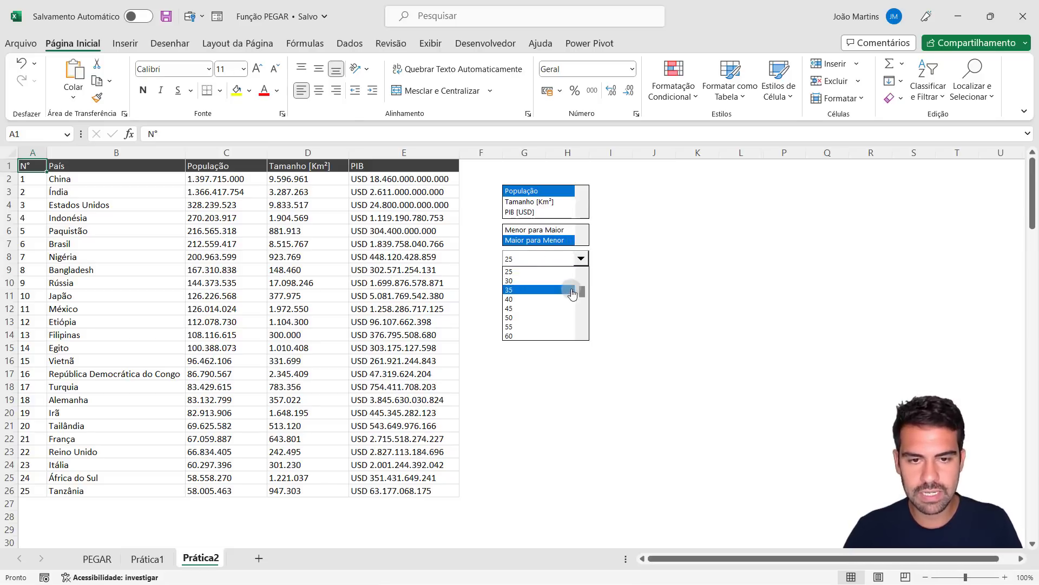
scroll(572, 293, "up", 2)
left_click(558, 282)
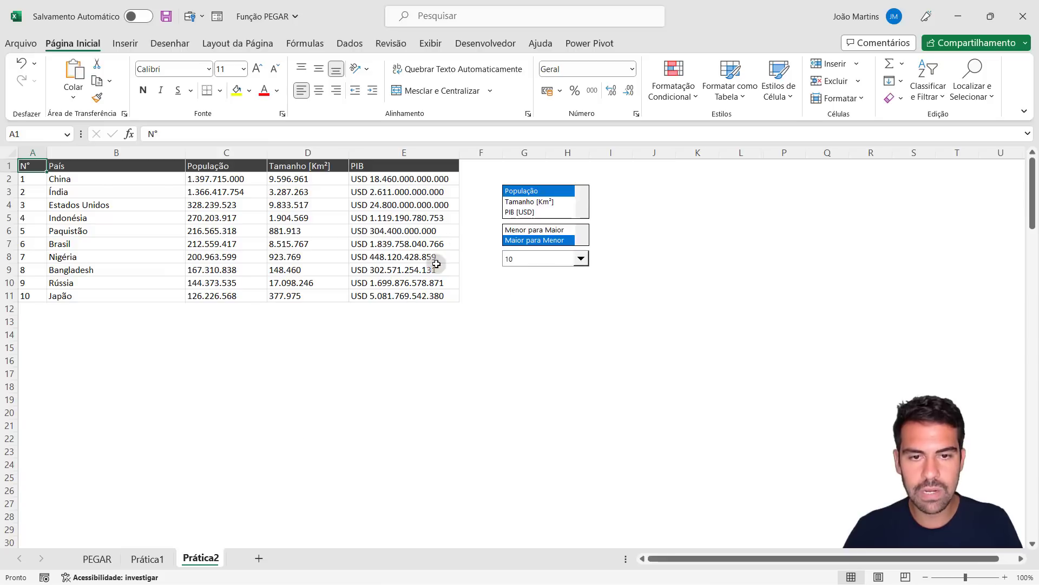
left_click(523, 214)
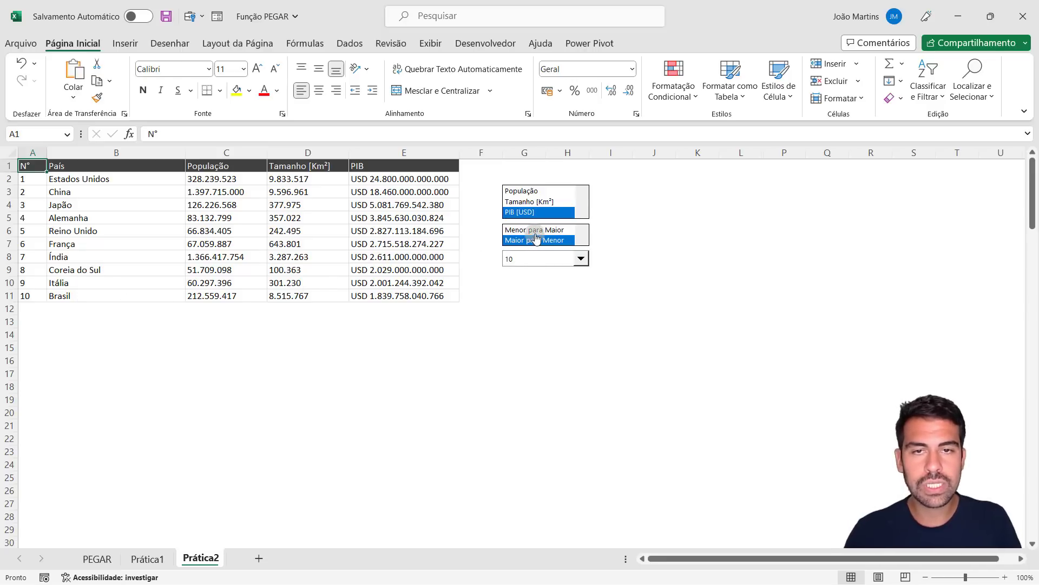
Switch the table to the top 15 countries ranked by Tamanho [Km²]
left_click(514, 259)
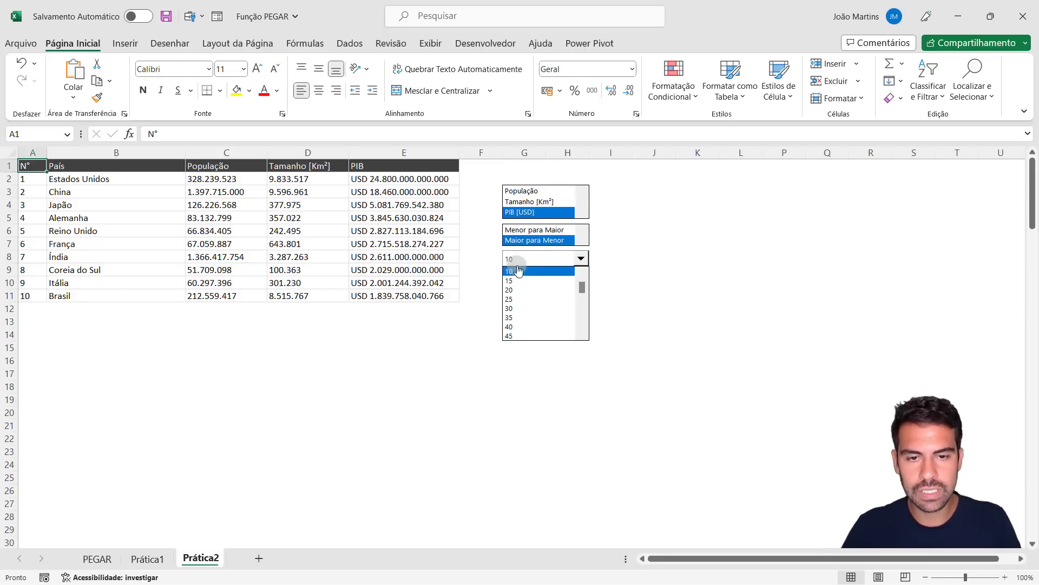
left_click(511, 280)
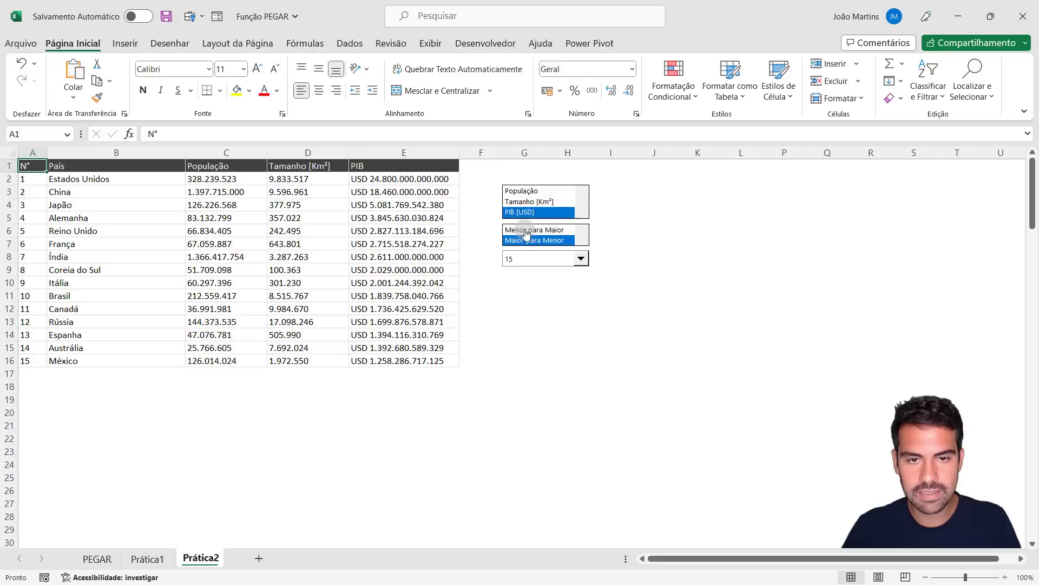
left_click(534, 202)
left_click(550, 244)
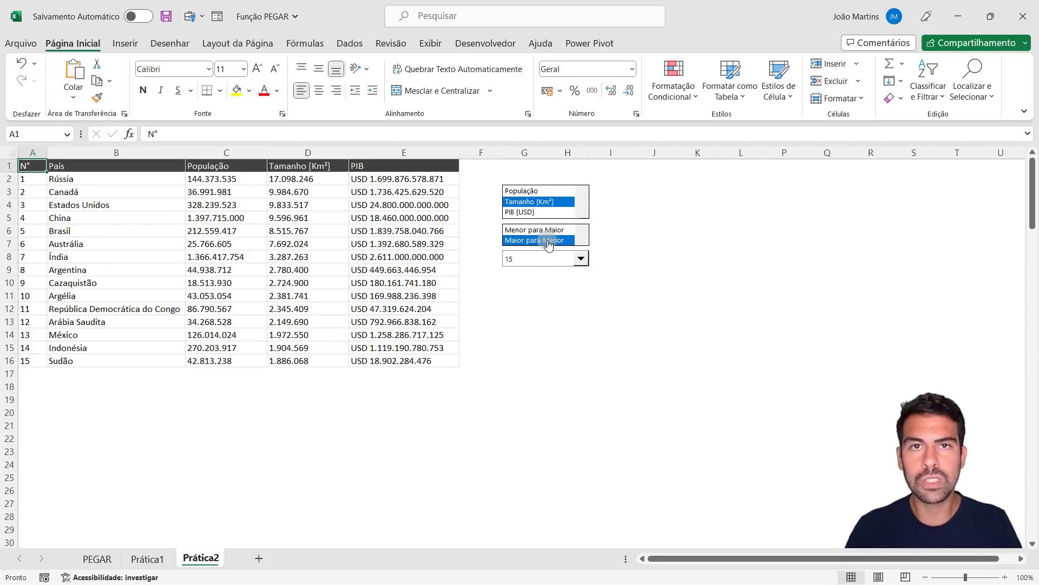
left_click(527, 191)
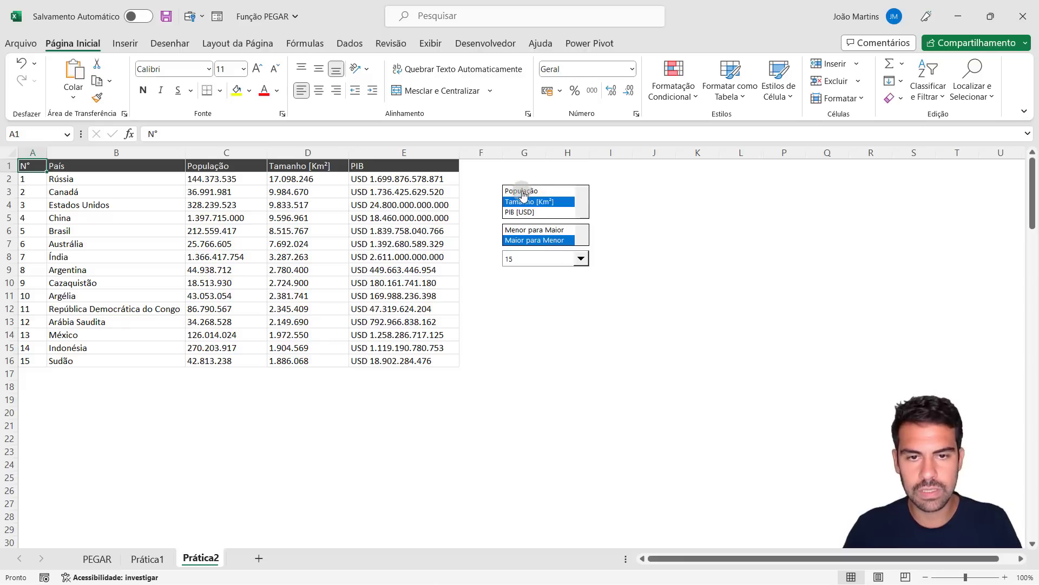
Rank the top 20 countries by População from smallest to largest
left_click(521, 258)
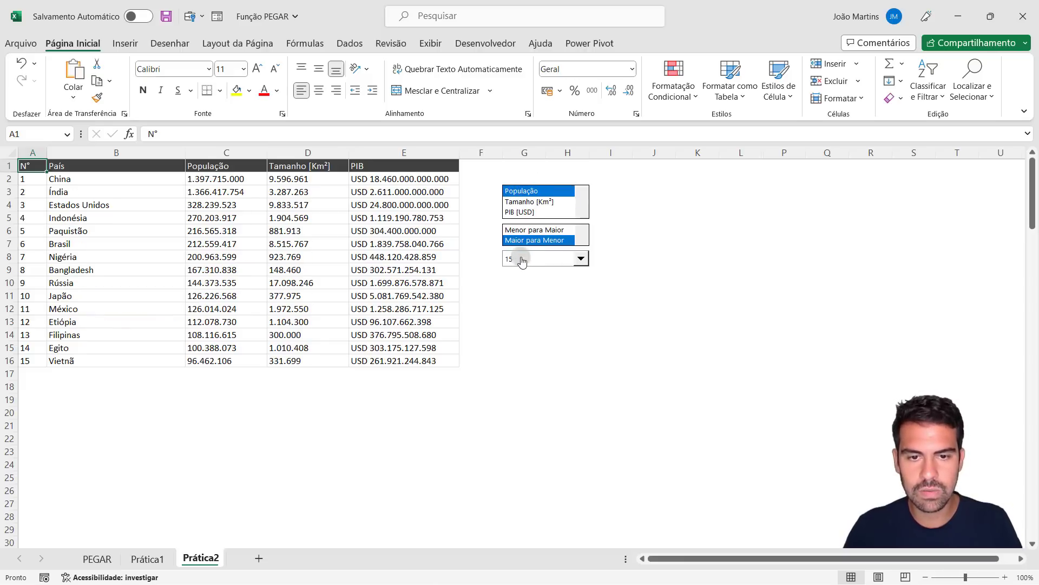
left_click(516, 280)
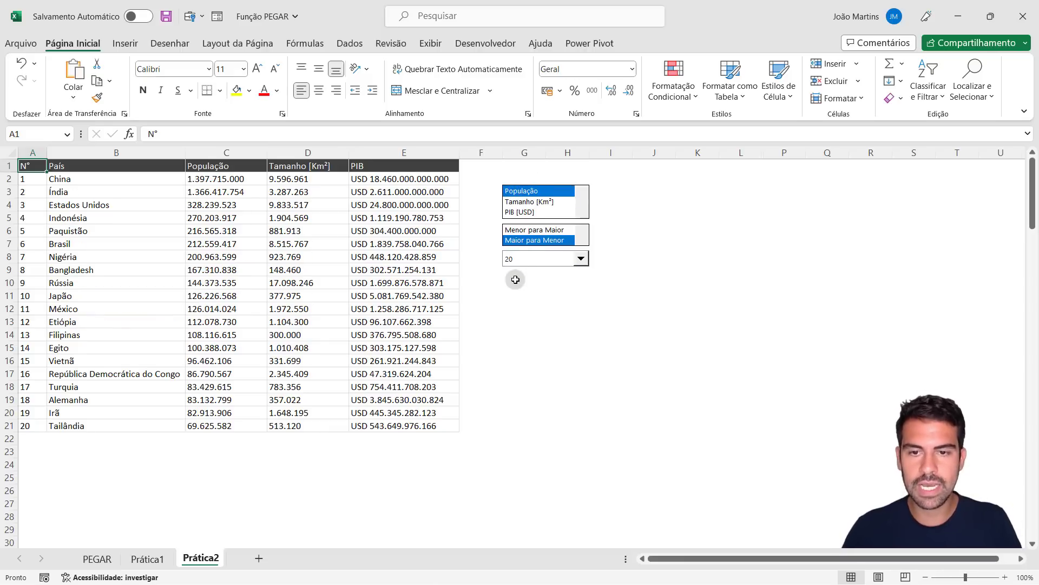
left_click(542, 237)
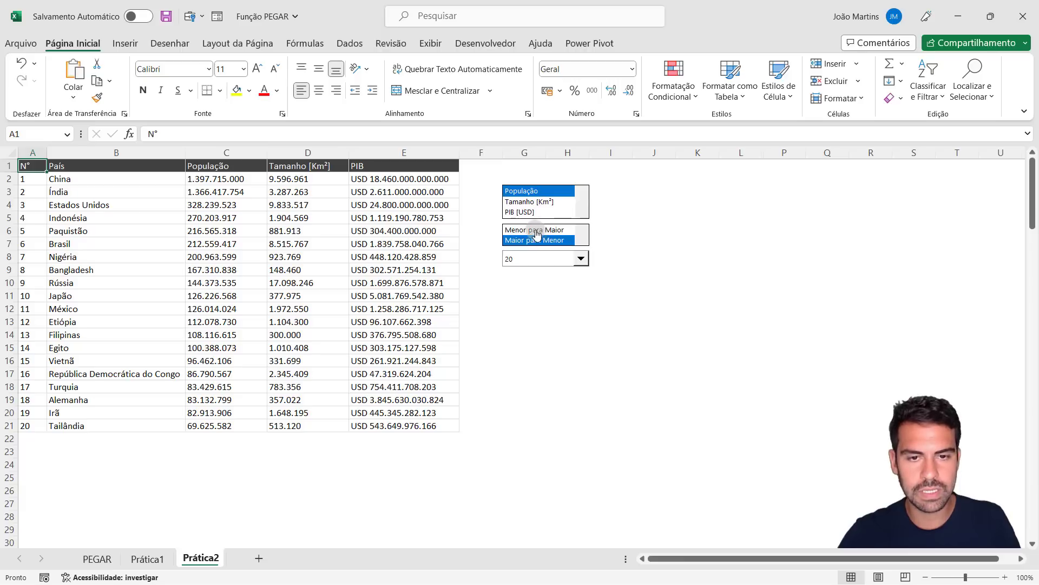
left_click(537, 231)
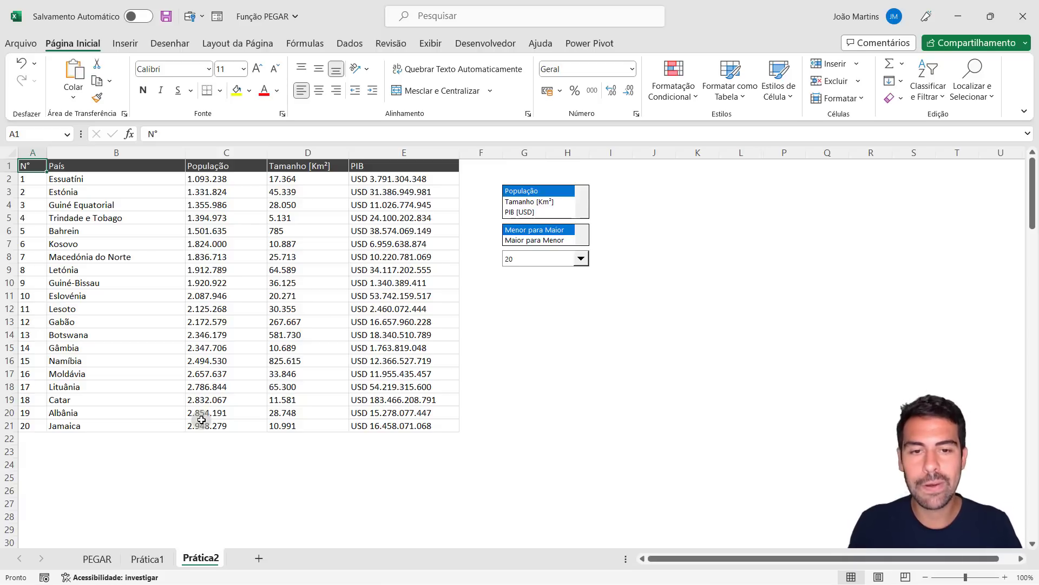
Cycle through Tamanho, PIB and População and both orders, ending on População, Maior para Menor
left_click(533, 202)
left_click(533, 213)
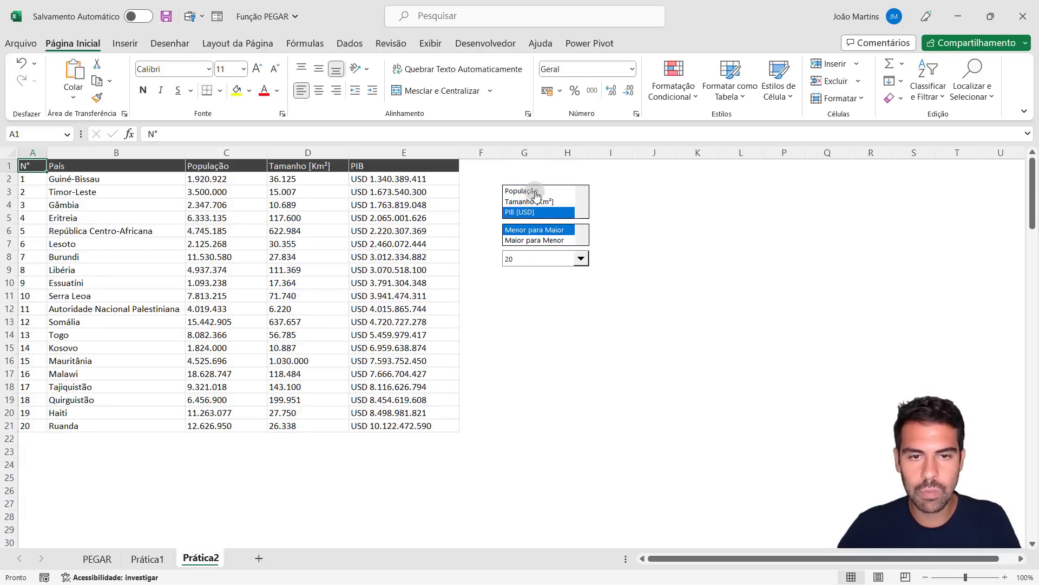
left_click(534, 190)
left_click(530, 201)
left_click(531, 212)
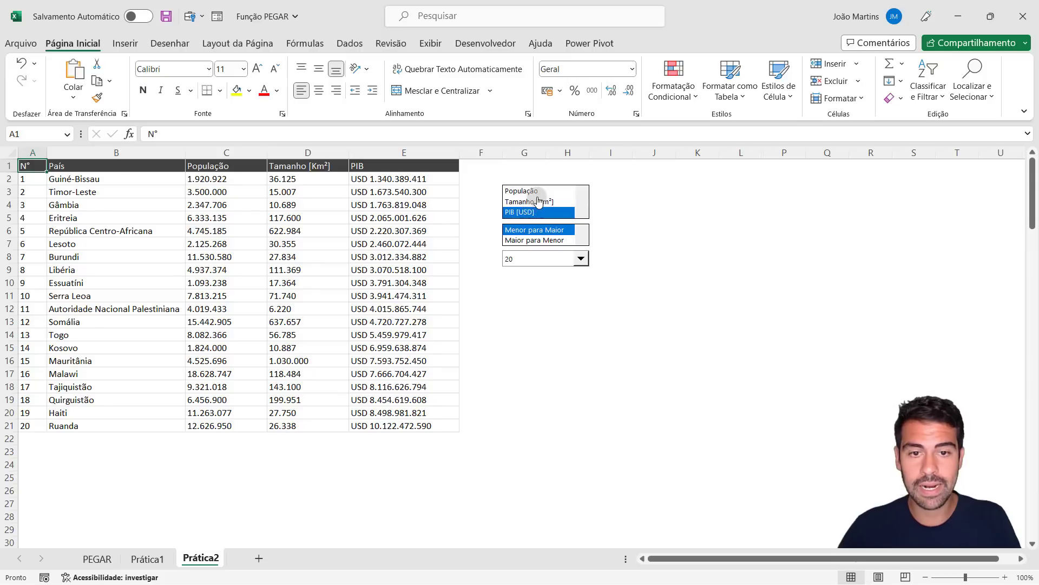
left_click(533, 202)
left_click(536, 191)
left_click(549, 241)
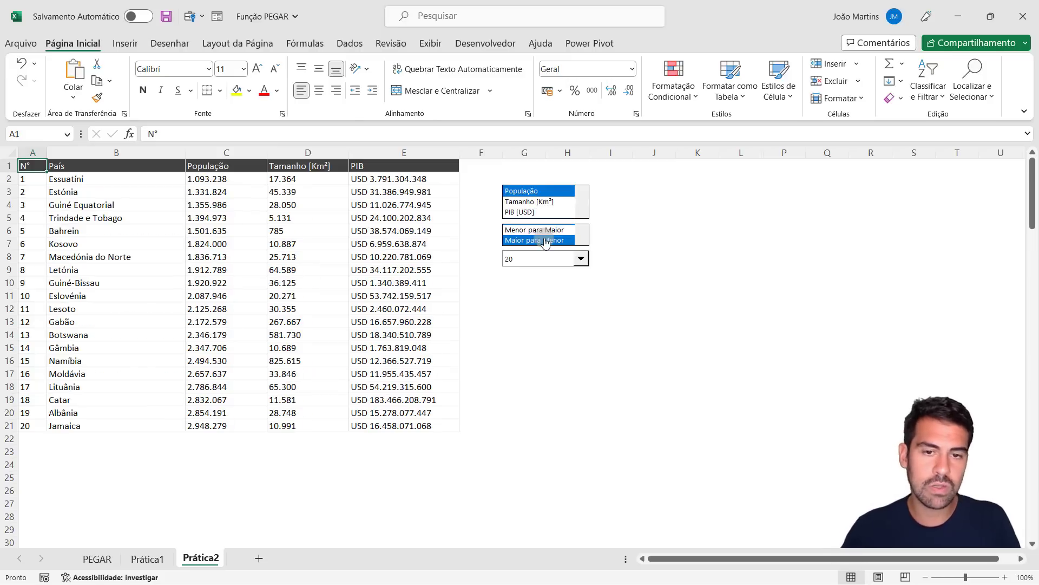
left_click(549, 230)
left_click(548, 240)
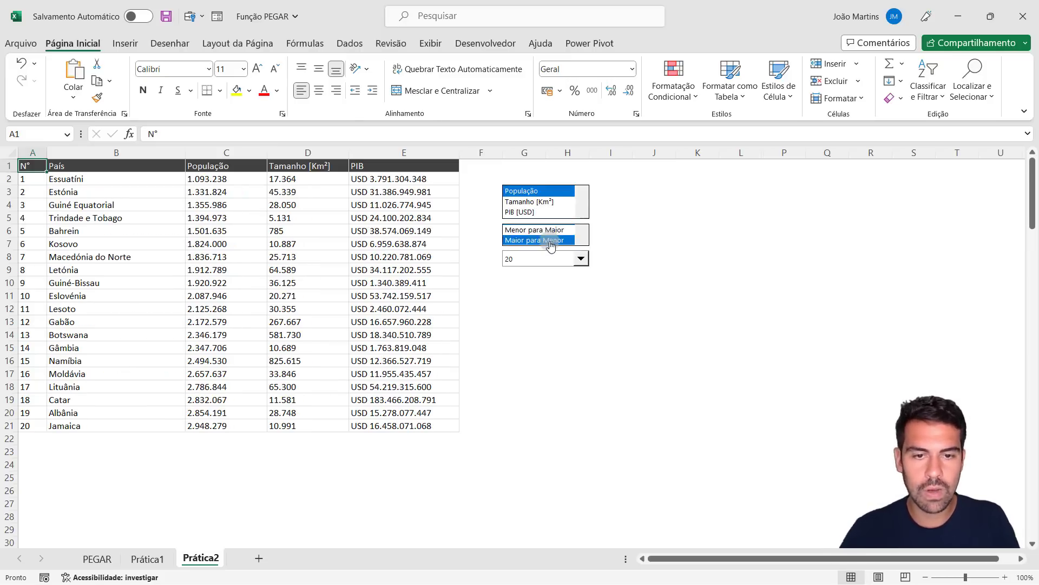
Try Top 25 and Top 5, settle on Top 15, and inspect the PEGAR(CLASSIFICAR) formula
left_click(548, 259)
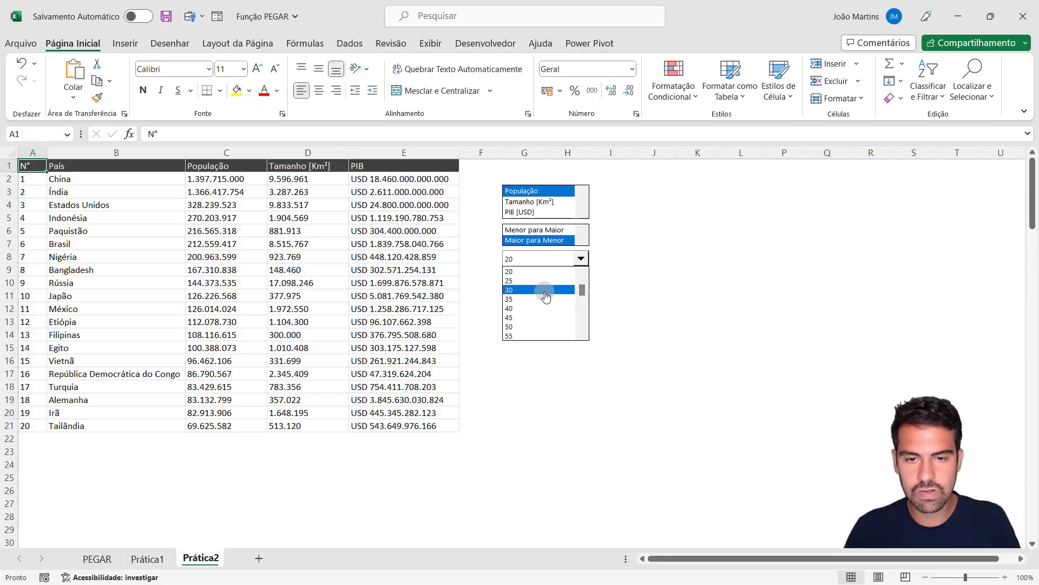
left_click(546, 281)
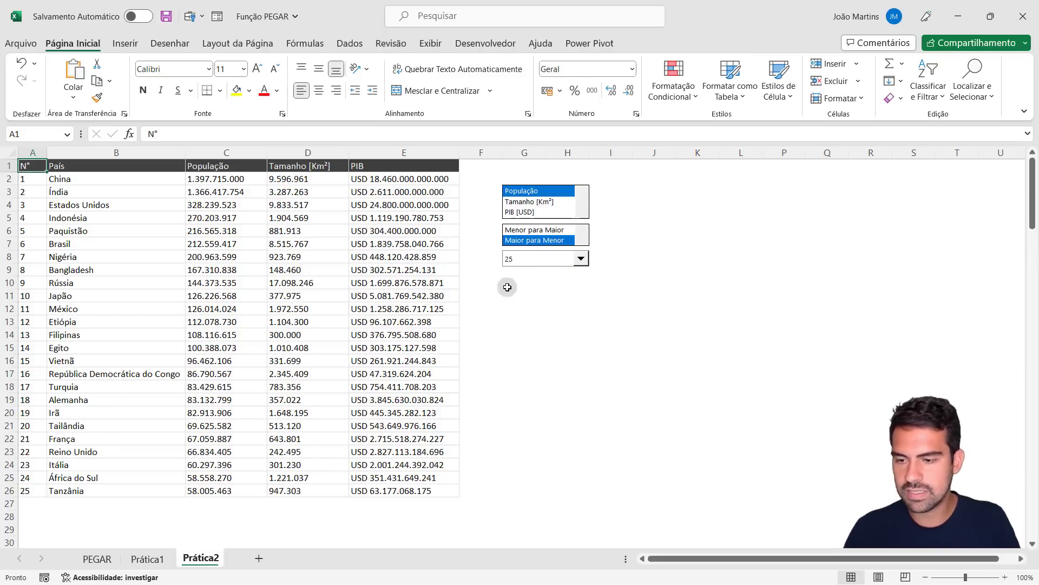
left_click(582, 269)
left_click(580, 259)
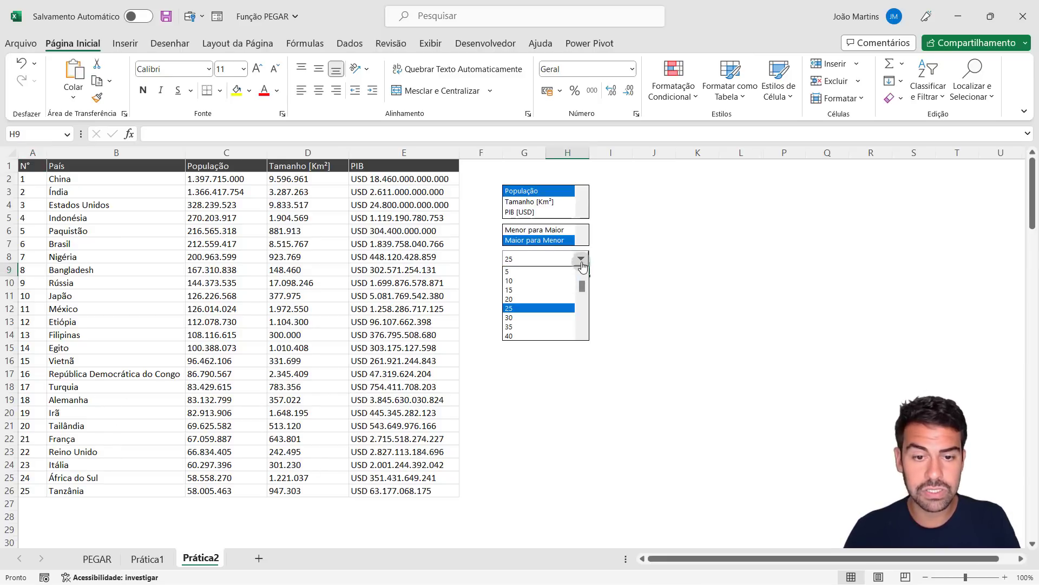
left_click(512, 271)
left_click(526, 260)
left_click(512, 290)
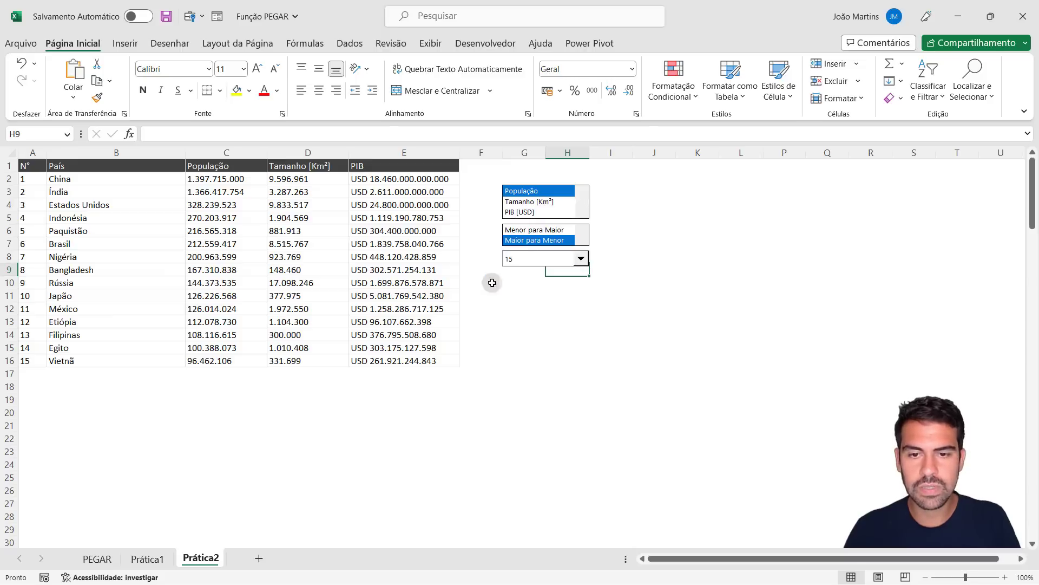
left_click(346, 231)
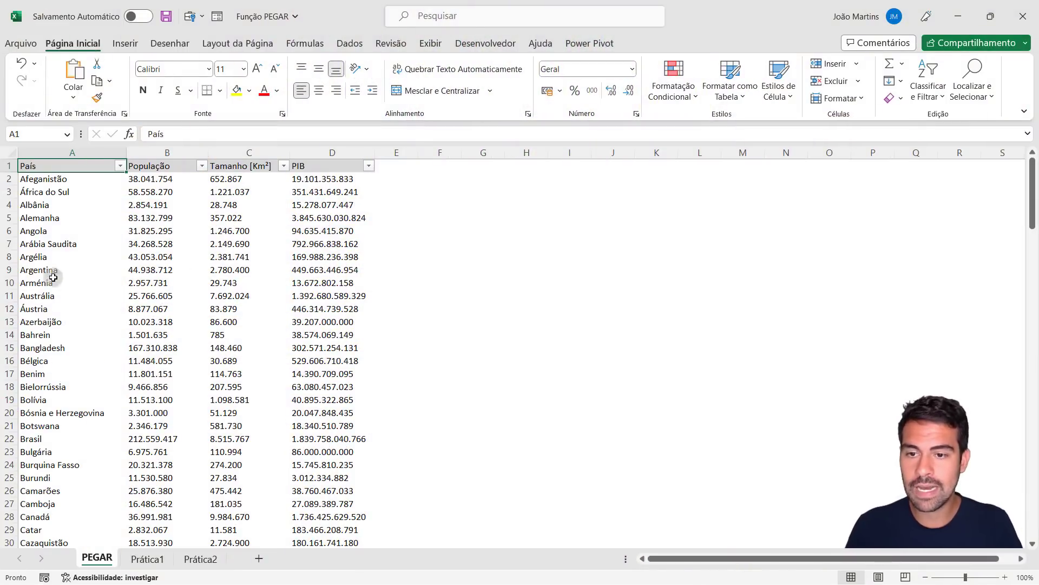
Jump to the last and first rows of the country table and select all names in column A
key("ctrl+Down")
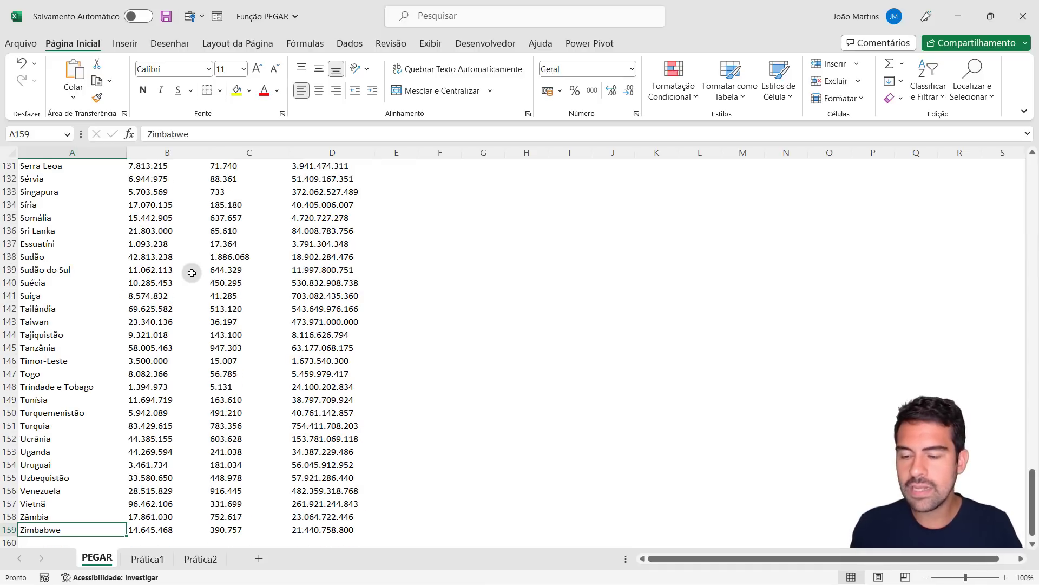
key("ctrl+Up")
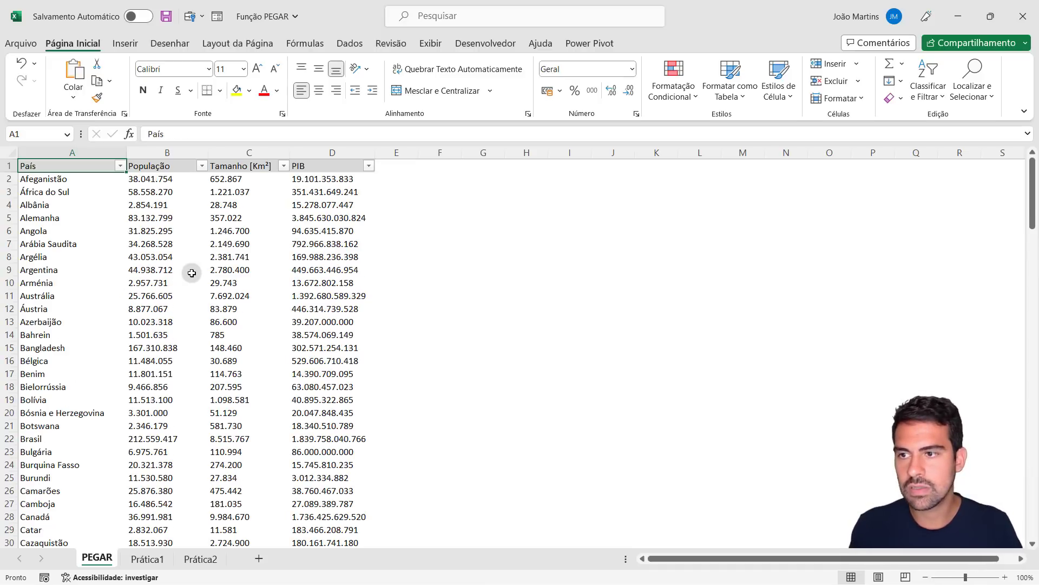
key("Down")
key("ctrl+shift+Down")
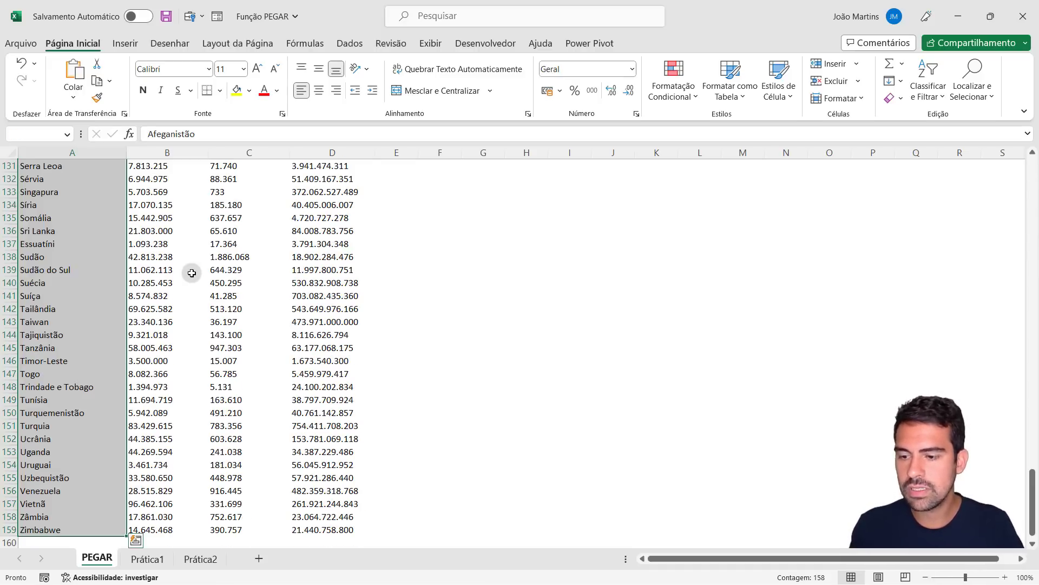
key("ctrl+Up")
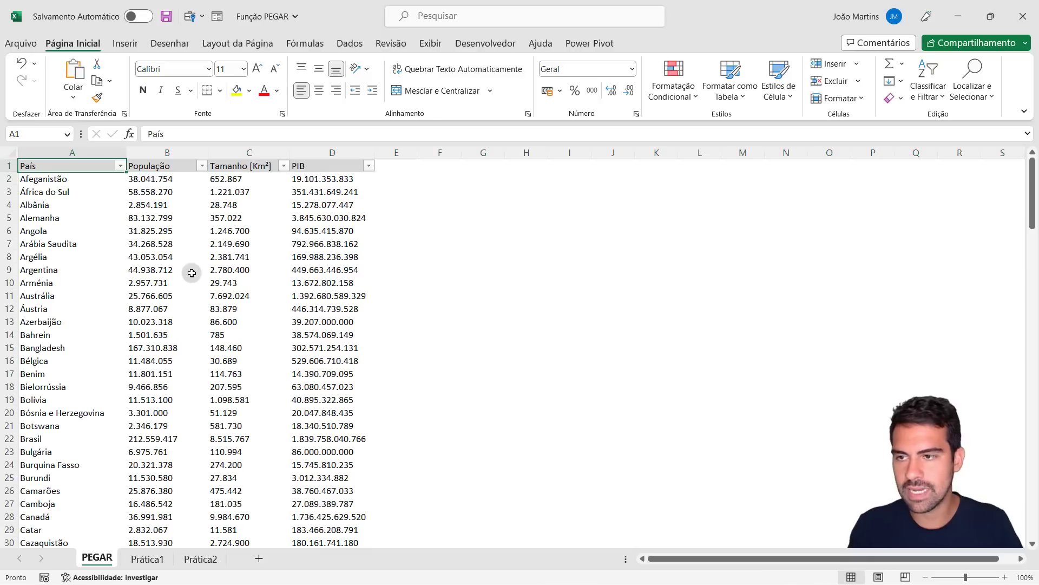
Select the País, População, Tamanho [Km²] and PIB columns, then inspect Albânia's PIB value
left_click(90, 147)
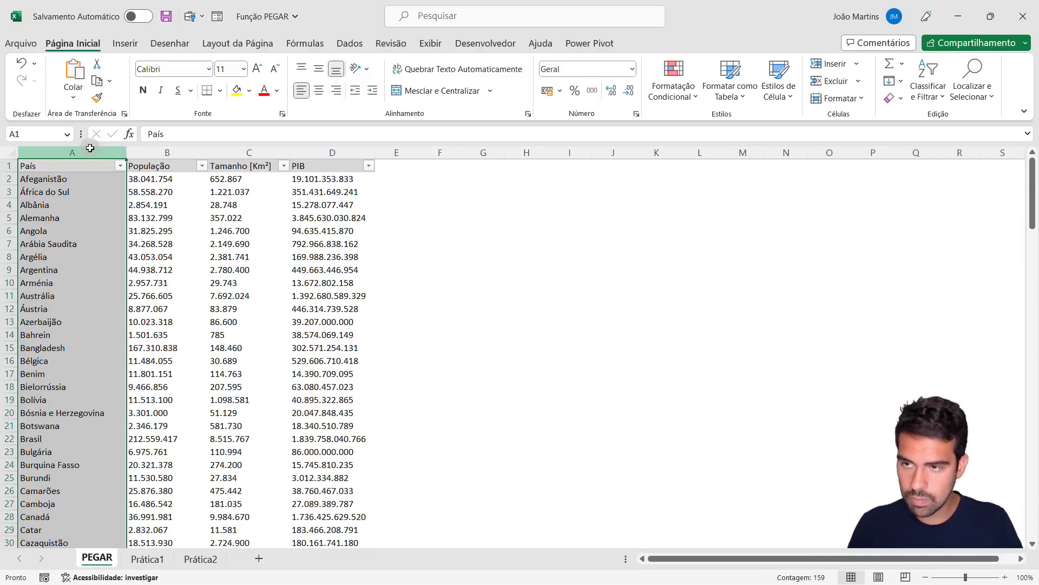
left_click(175, 150)
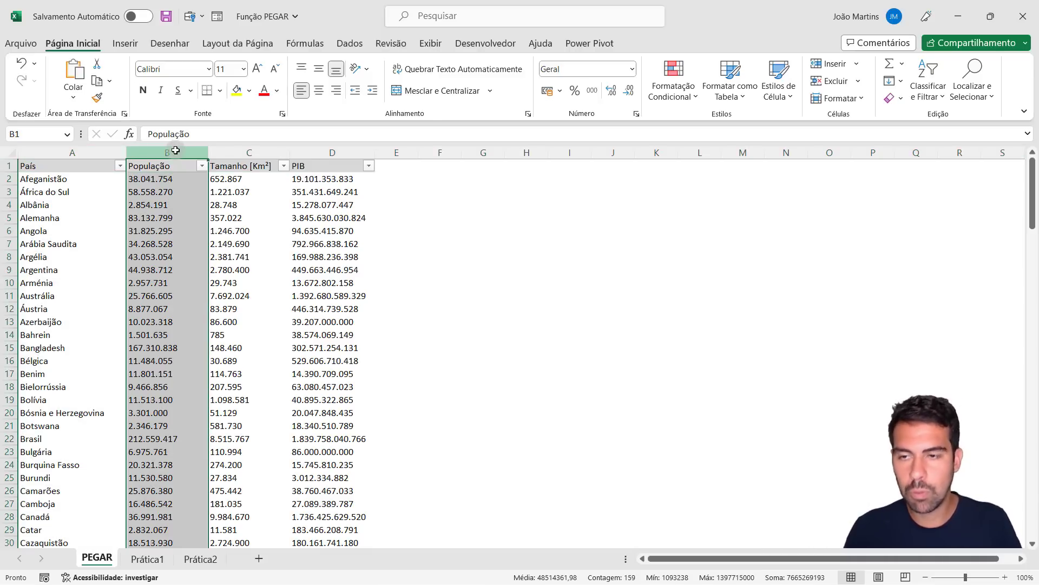
left_click(238, 151)
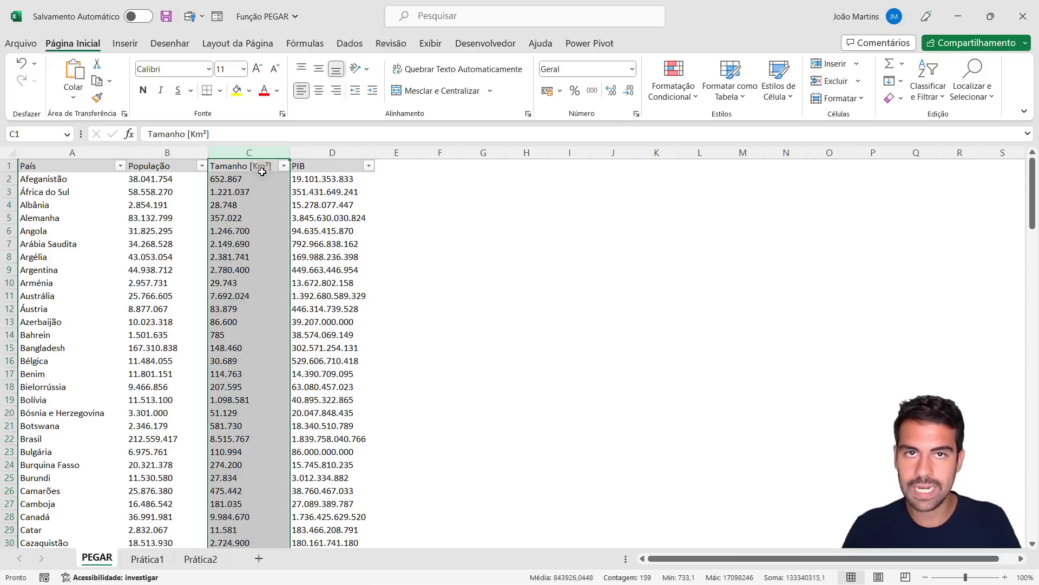
left_click(341, 151)
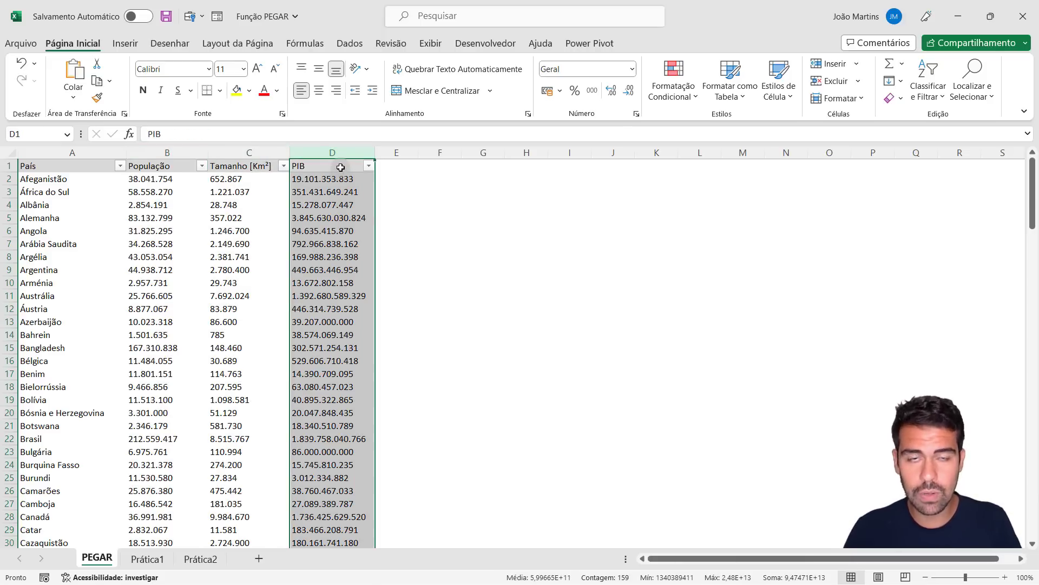
left_click(337, 203)
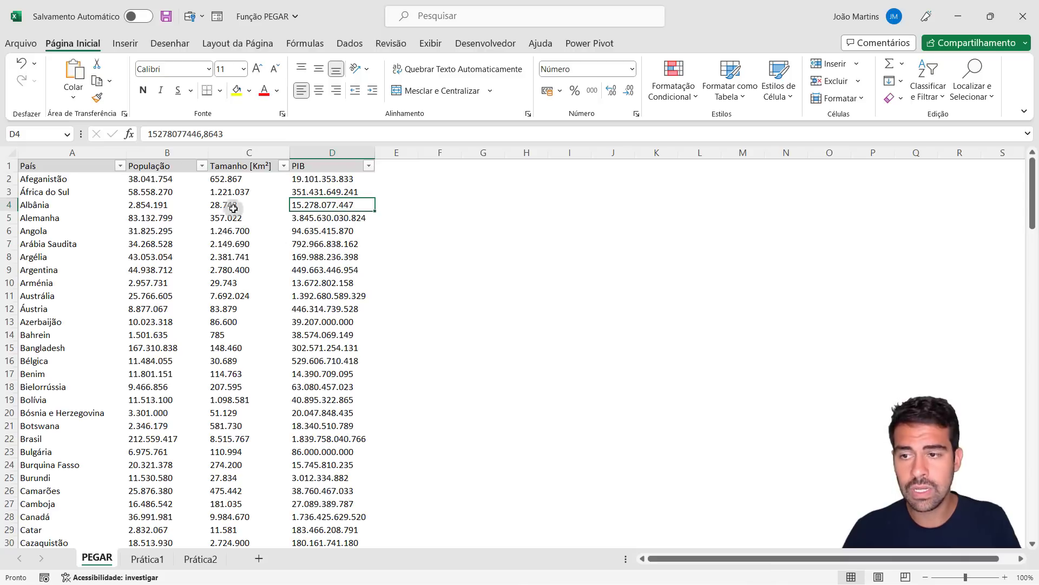
Enter Brasil, Argentina and Chile in cells F4:F6
left_click(452, 210)
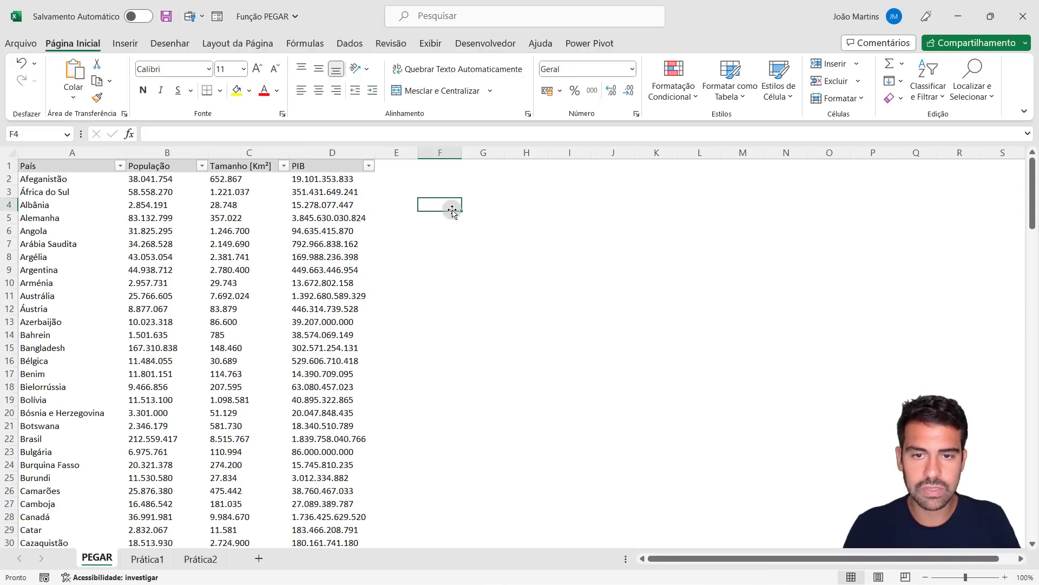
type("bRA")
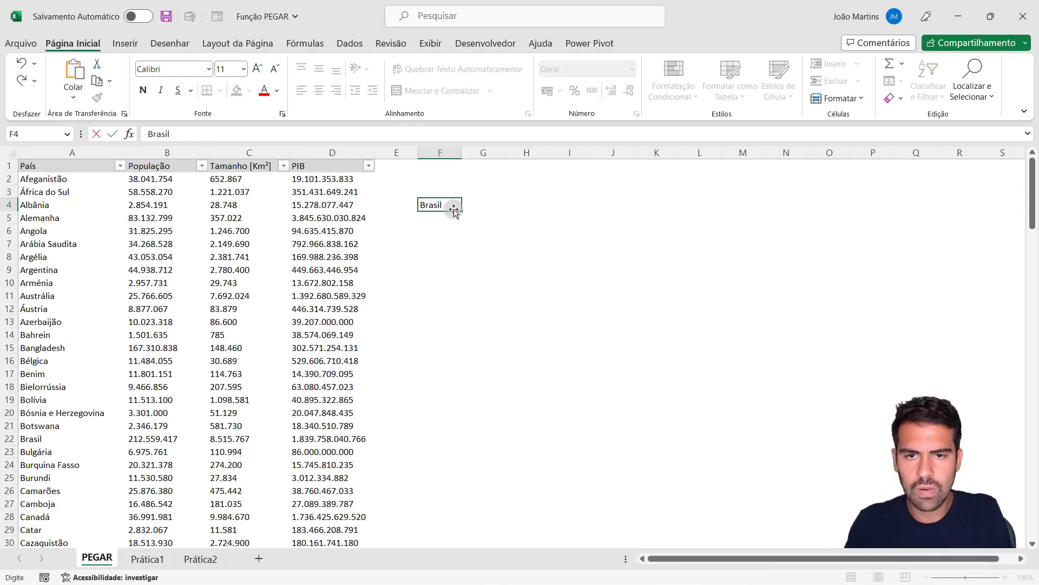
key("Return")
type("na")
key("Return")
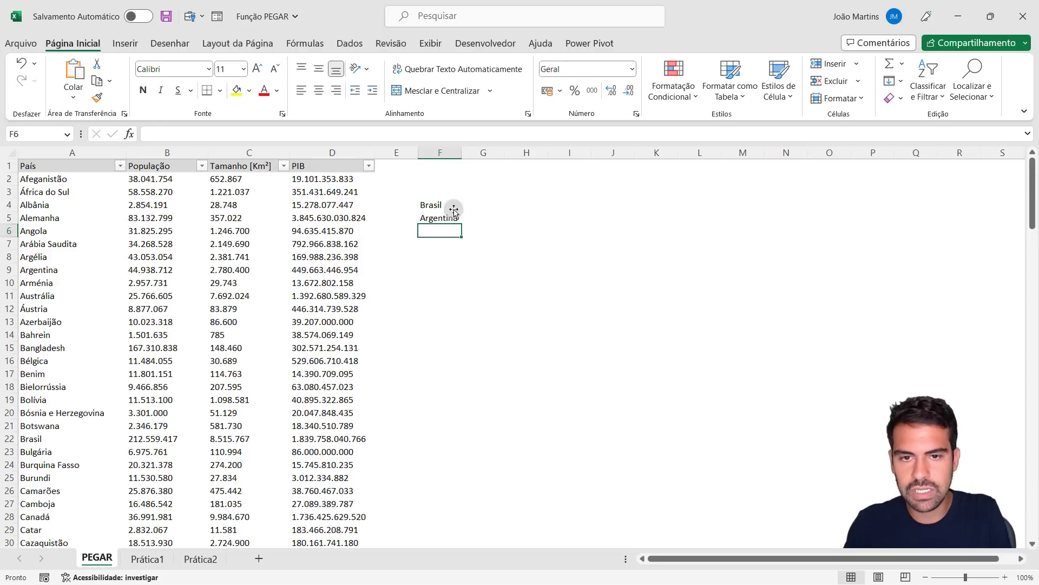
type("Chile")
key("Return")
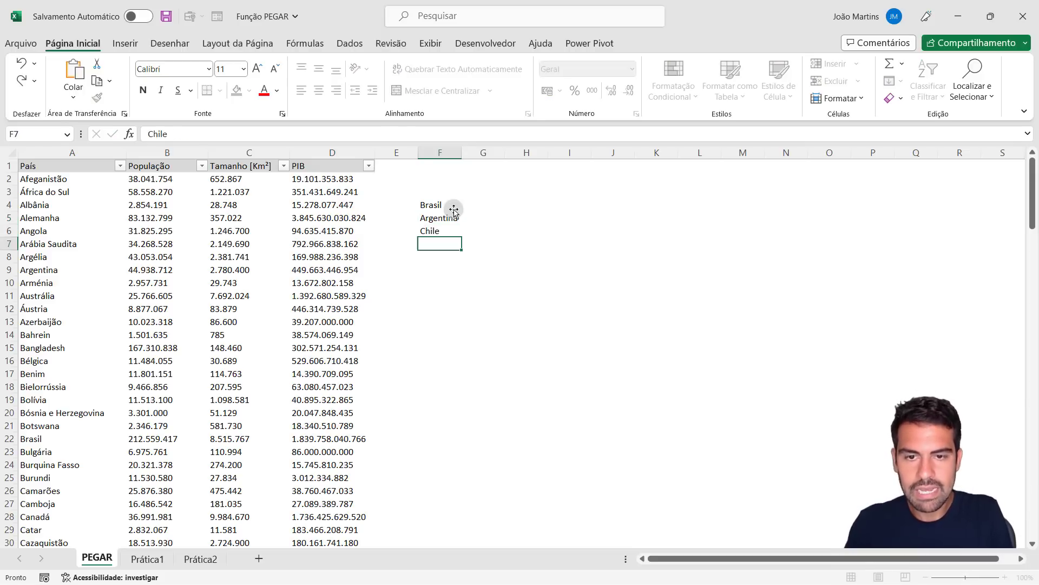
Convert F4:F6 to the Geografia data type
left_click_drag(448, 209, 447, 232)
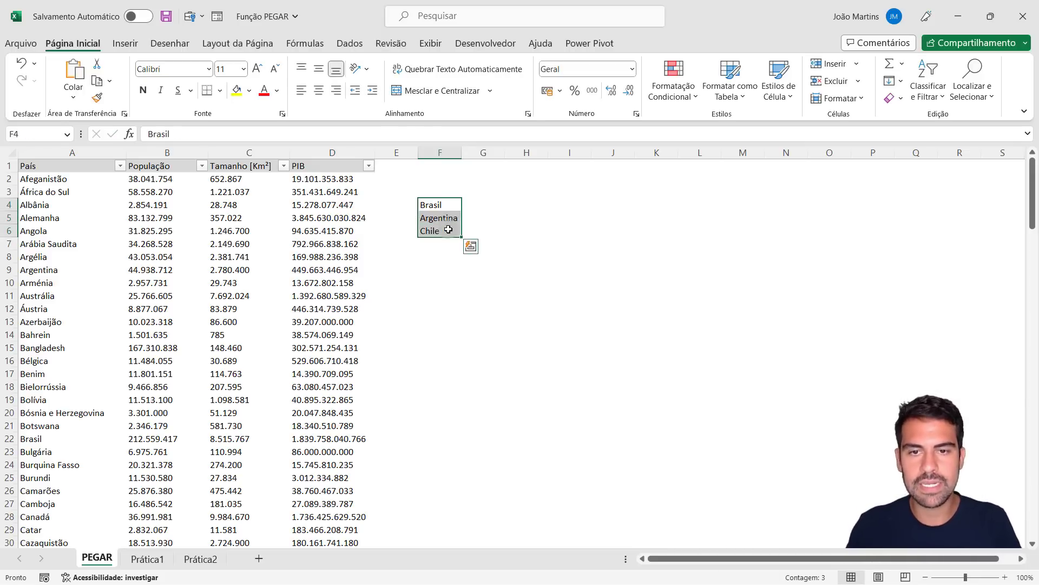
left_click(343, 45)
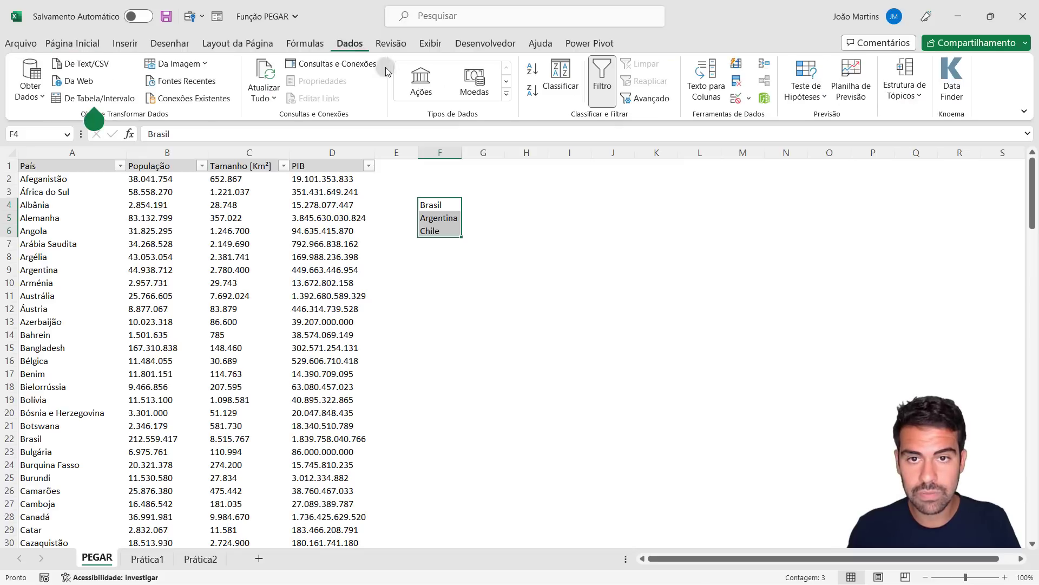
left_click(506, 93)
left_click(535, 101)
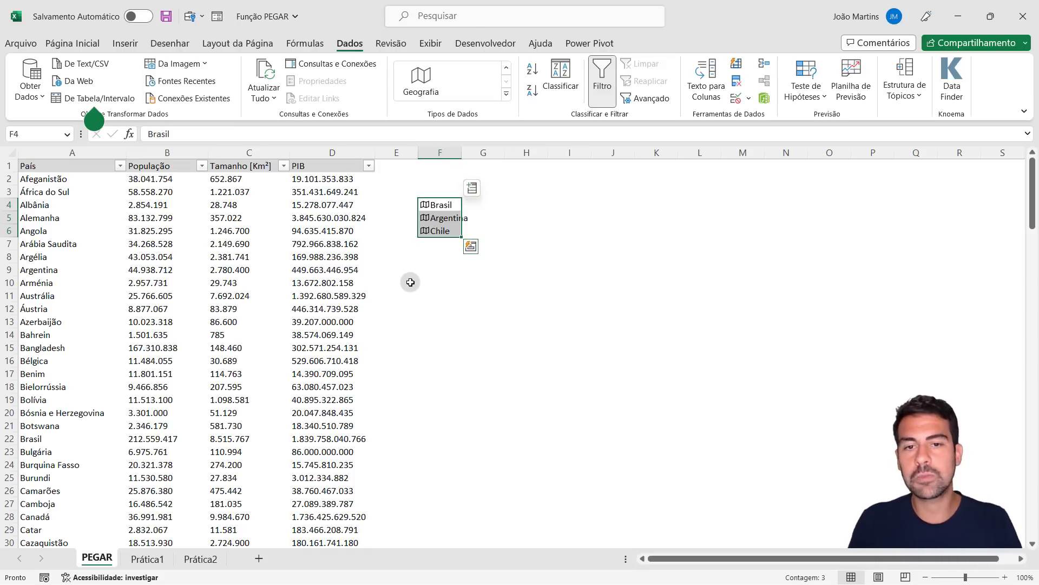
Add each country's Área field in G4:G6
left_click(472, 189)
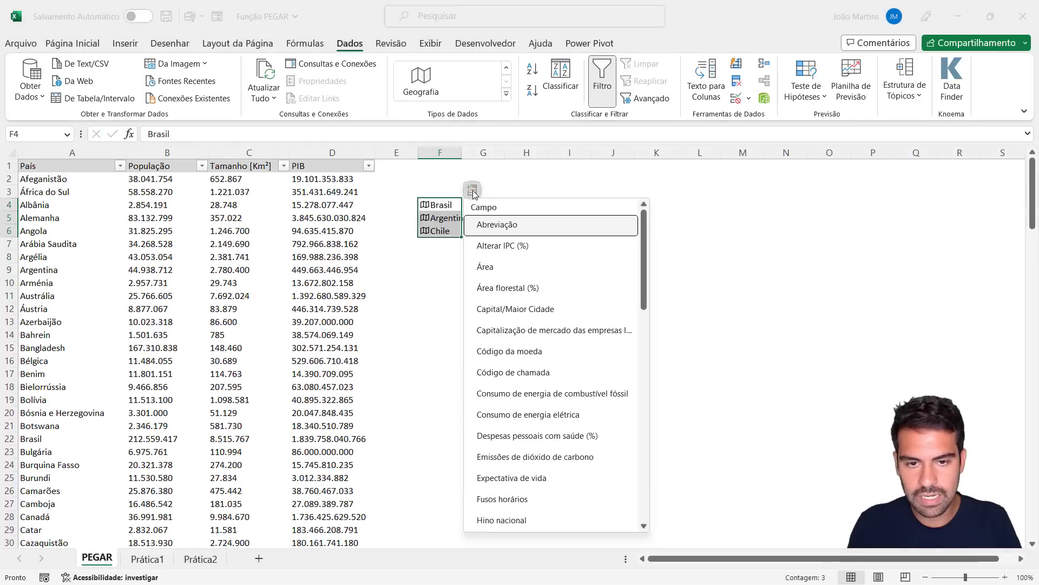
left_click(502, 273)
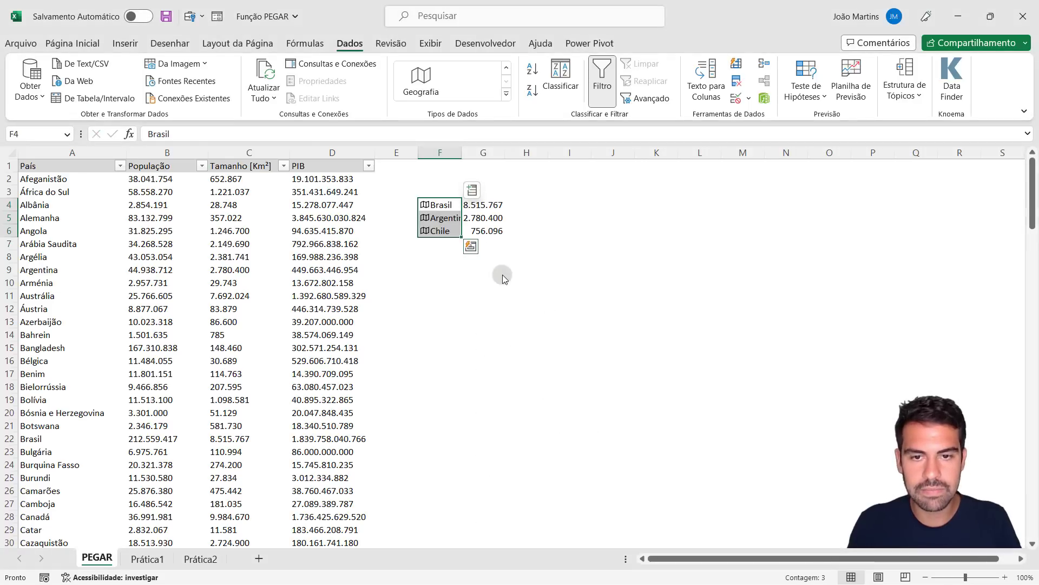
left_click_drag(487, 204, 490, 230)
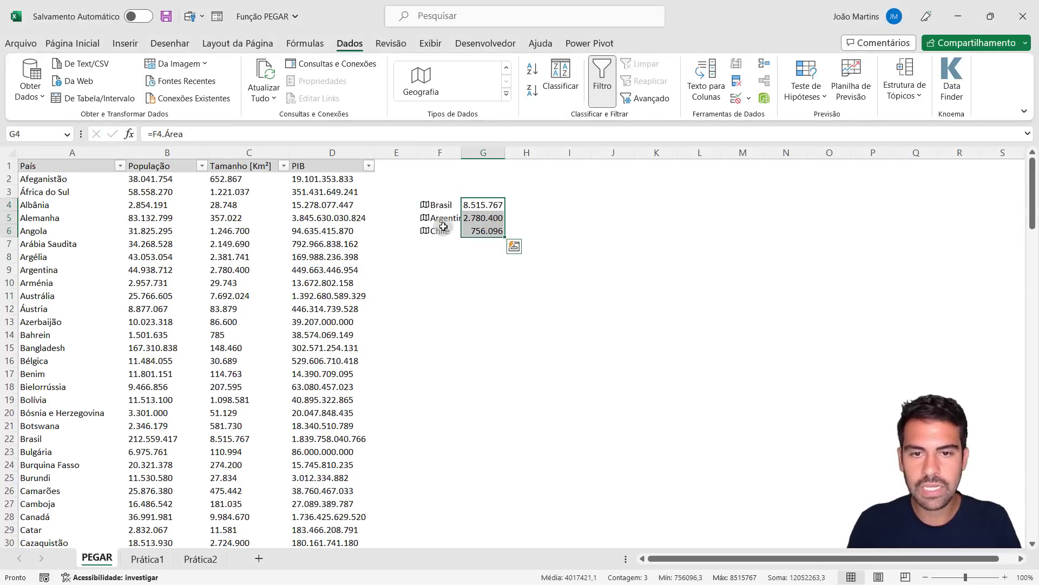
Add each country's PIB field in H4:H6 and widen column H to show it
left_click_drag(449, 205, 447, 232)
left_click(471, 189)
scroll(510, 368, "down", 1)
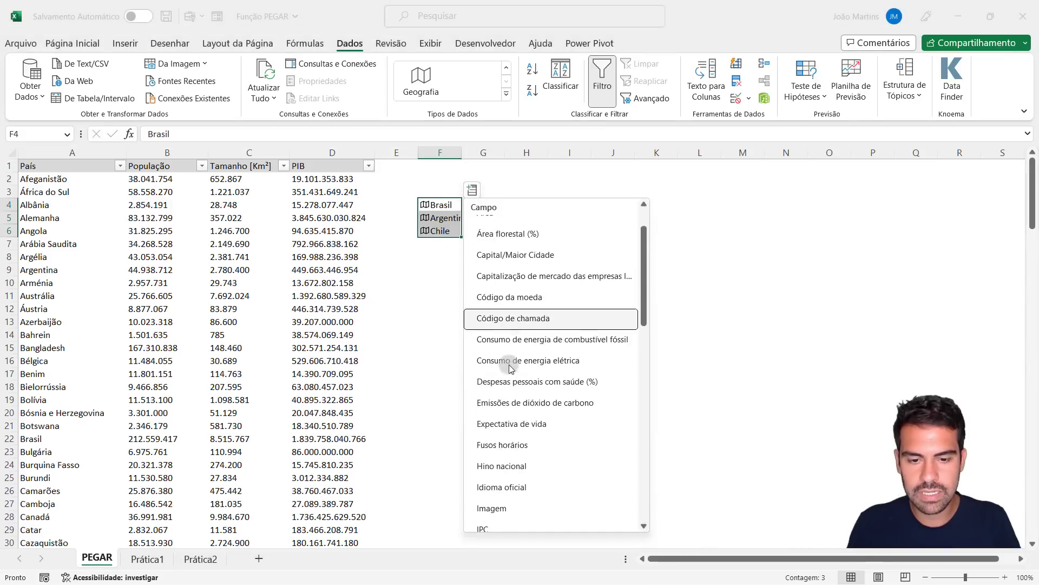
scroll(504, 471, "down", 2)
scroll(512, 452, "down", 1)
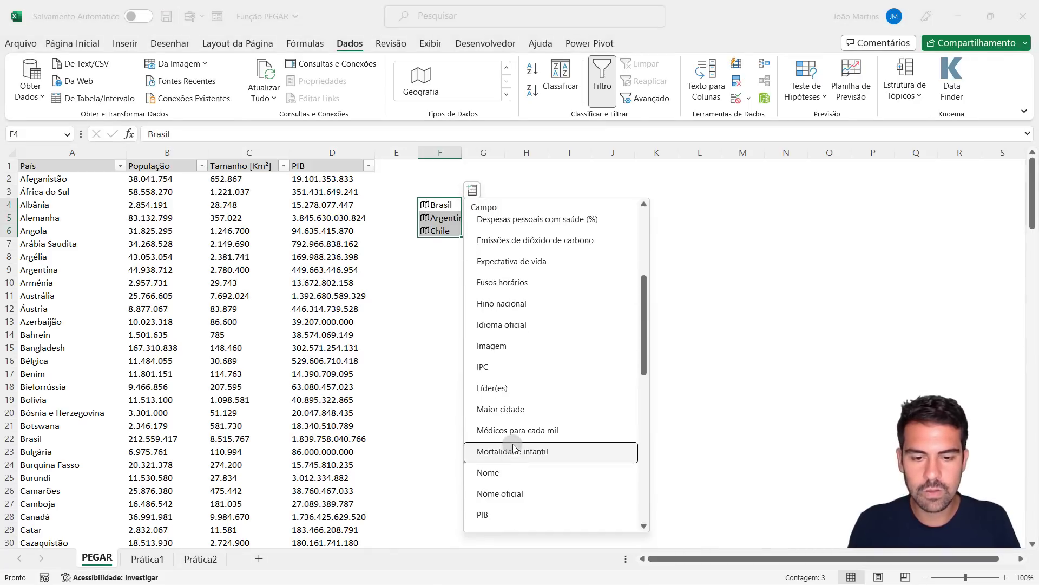
scroll(513, 449, "down", 1)
left_click(509, 444)
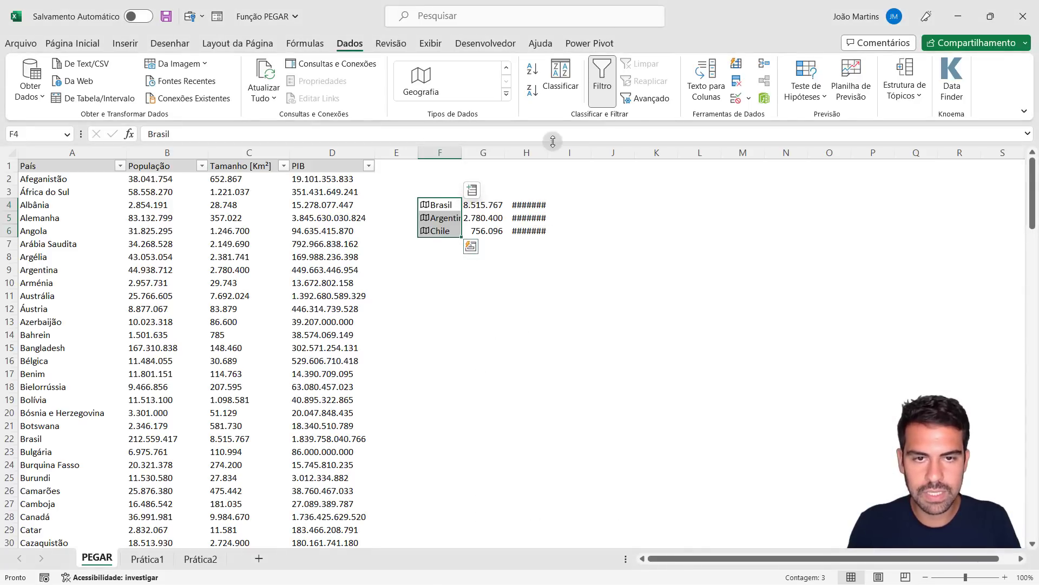
left_click_drag(548, 152, 595, 152)
left_click_drag(566, 206, 565, 231)
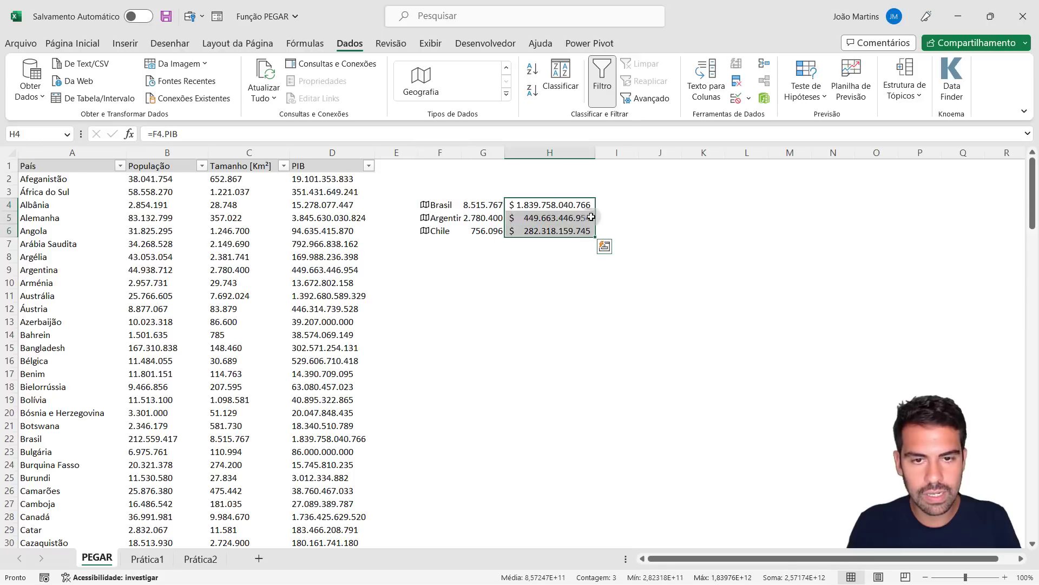
Compare Brasil's Área and PIB with its source row A22:D22
left_click(438, 205)
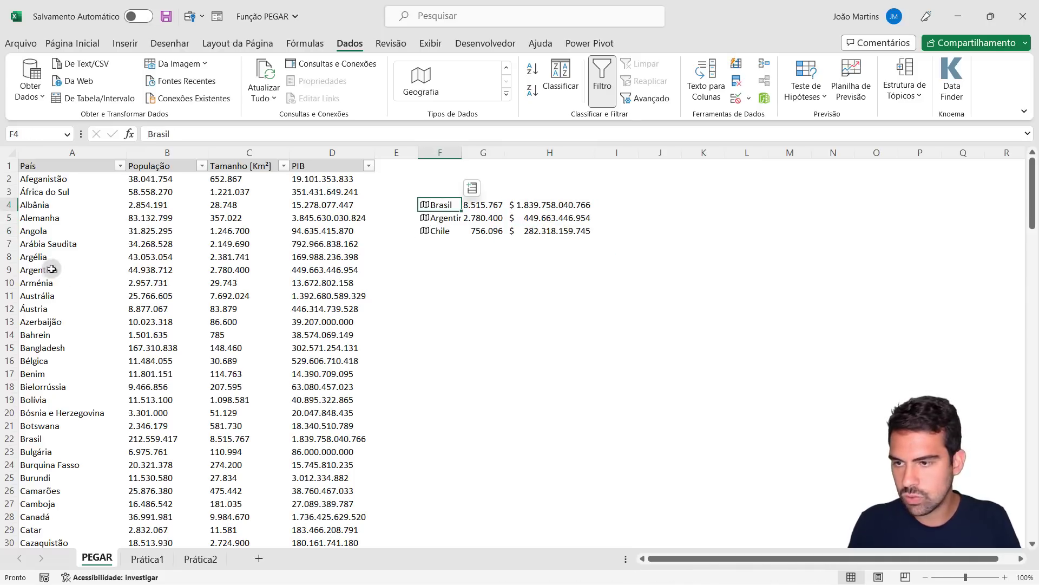
left_click_drag(33, 438, 332, 438)
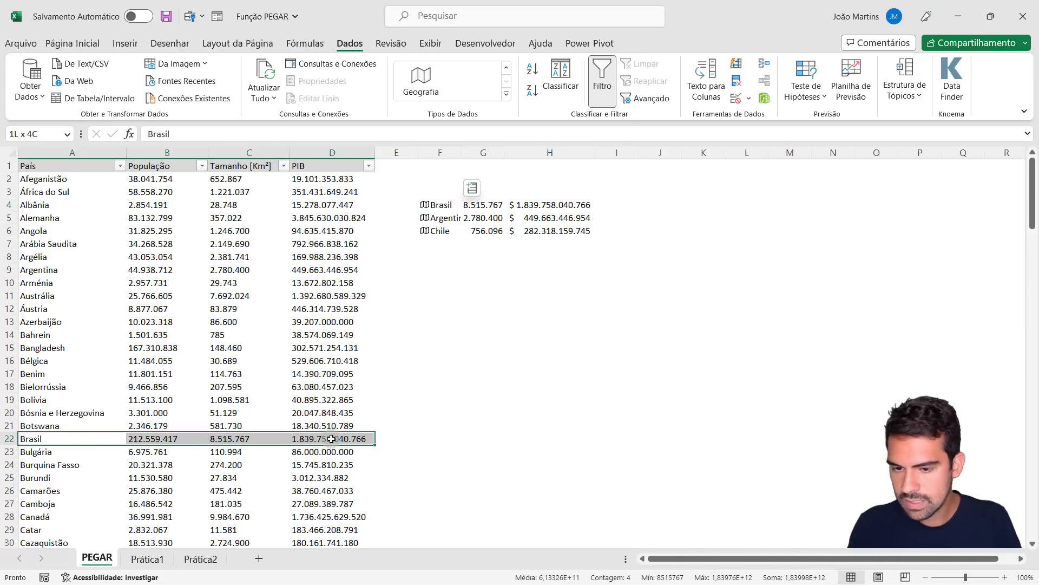
left_click(486, 206)
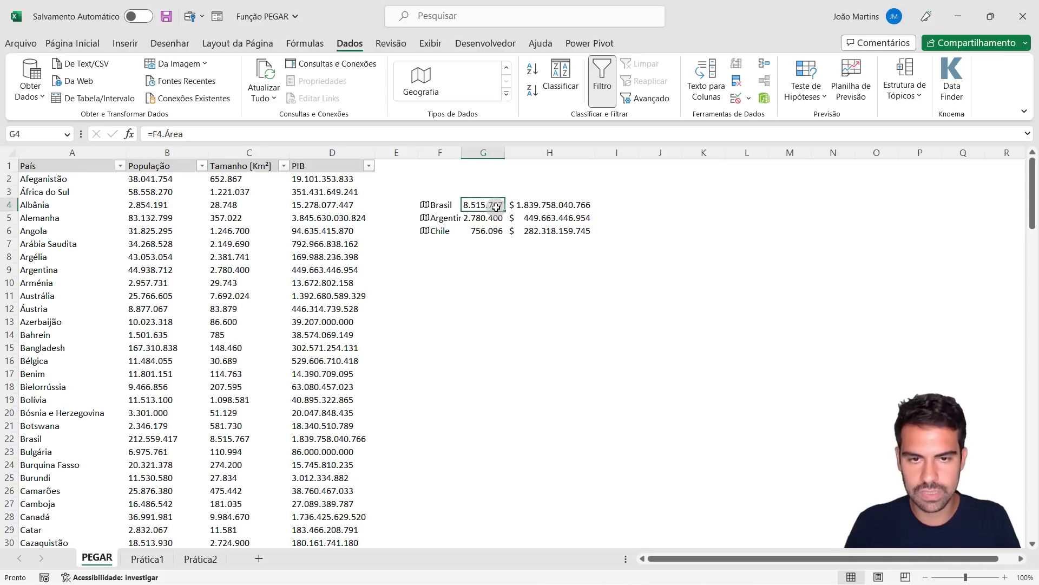
left_click(27, 438)
left_click_drag(140, 434, 354, 435)
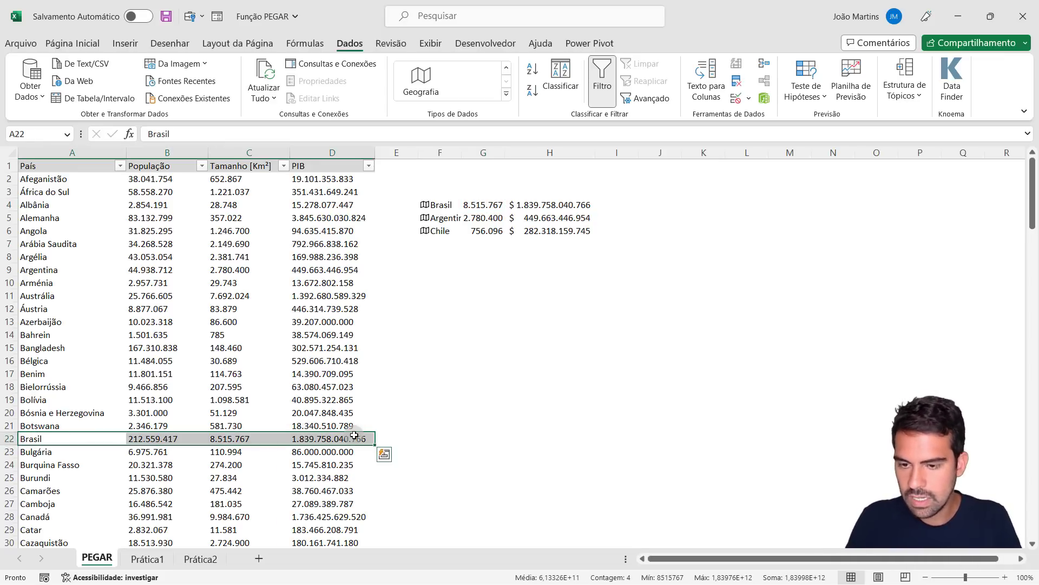
key("Tab")
key("Tab")
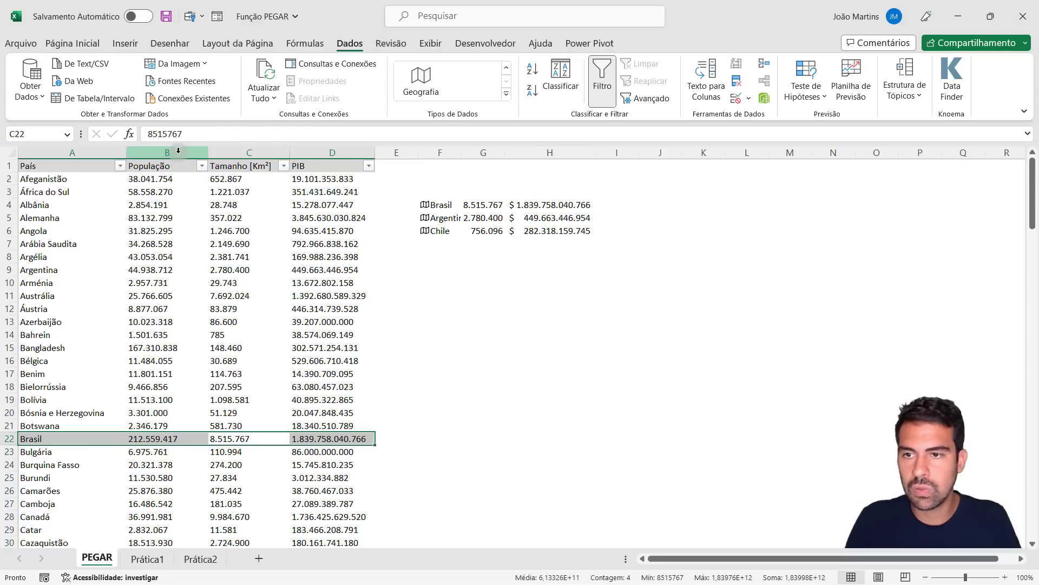
Delete the Geografia countries, areas and PIB values in F4:H6, then select G1
left_click(179, 153)
left_click(258, 156)
left_click(332, 153)
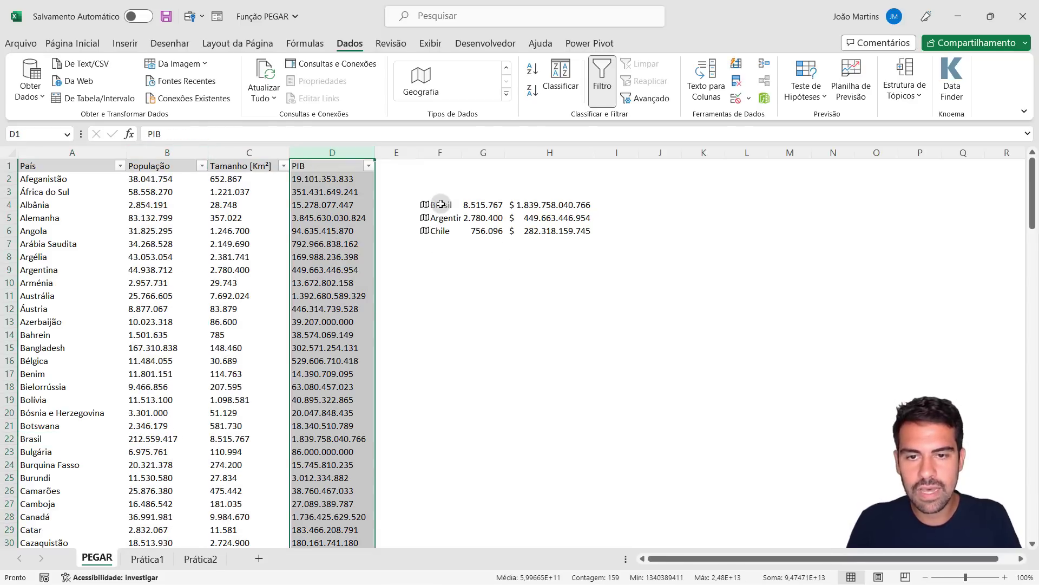
mouse_move(433, 205)
left_mouse_down()
mouse_move(587, 219)
mouse_move(587, 232)
left_mouse_up()
key("Delete")
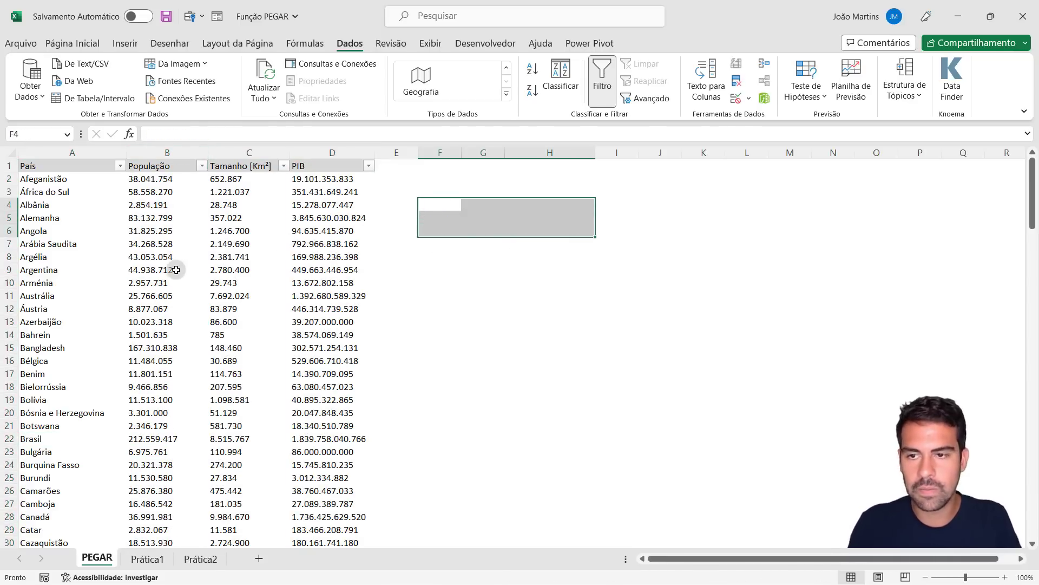
left_click(177, 270)
left_click(484, 167)
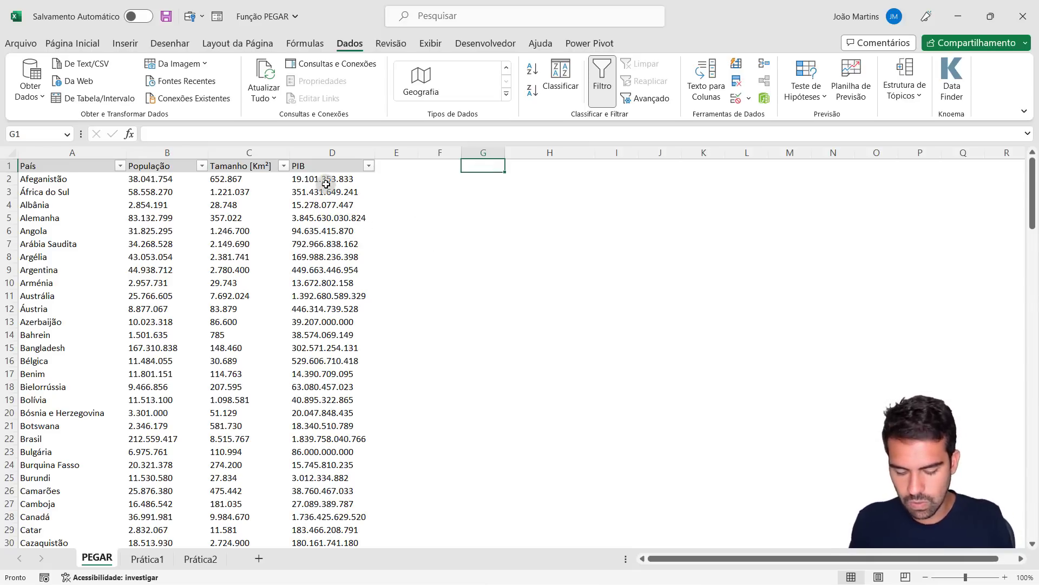
Start a =PEGAR( formula in G1 after briefly trying TAKE
type("=PEGAR")
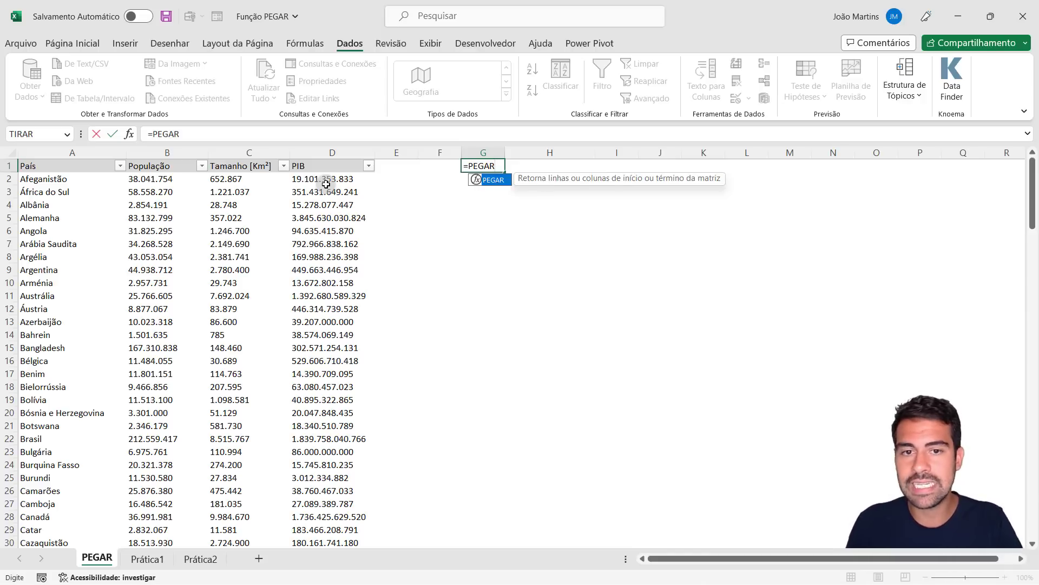
key("BackSpace")
key("BackSpace")
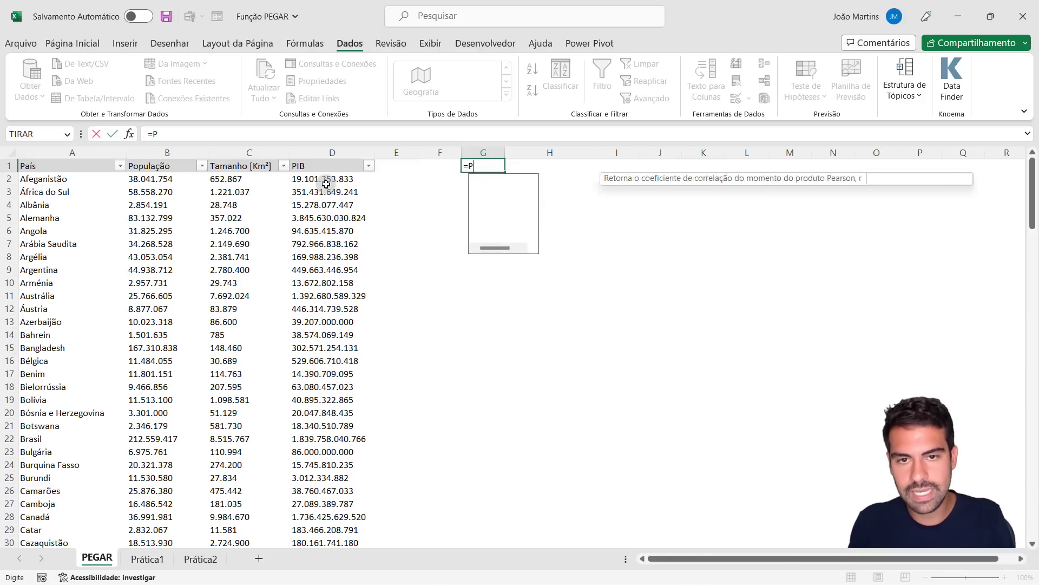
key("BackSpace")
type("TA")
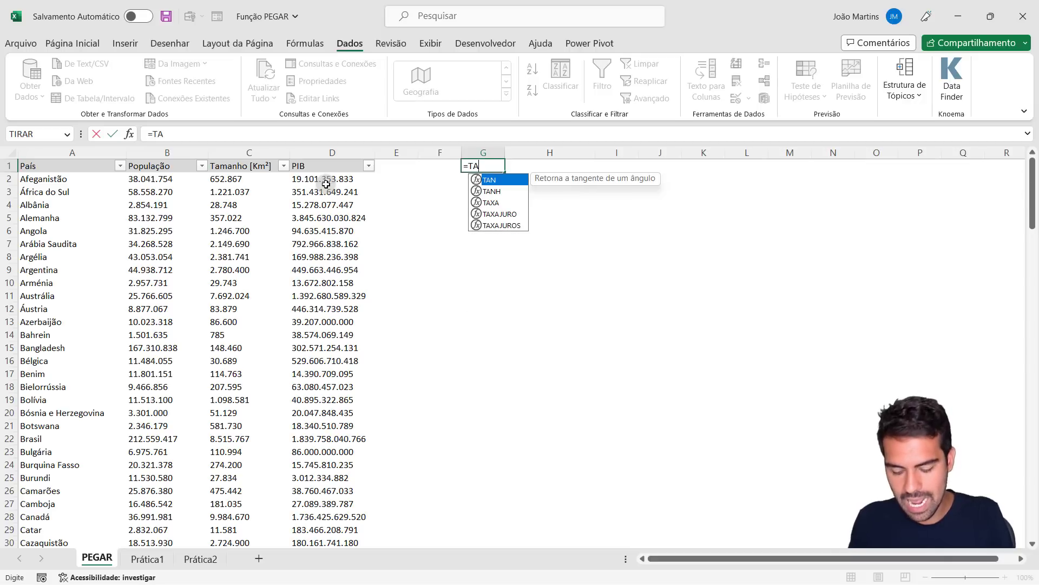
type("KE")
key("BackSpace")
key("BackSpace")
key("BackSpace")
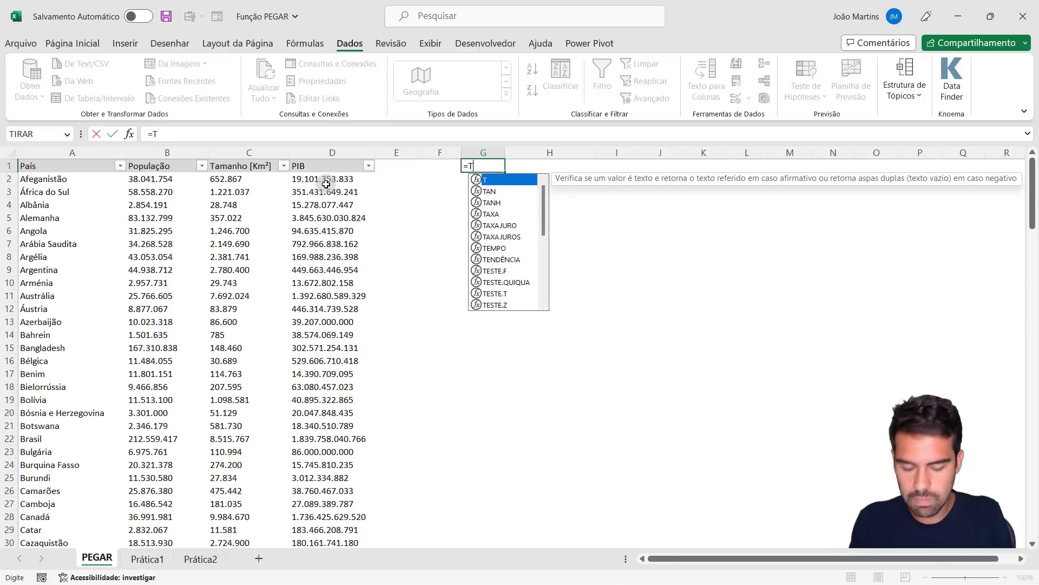
key("BackSpace")
type("PEGAR")
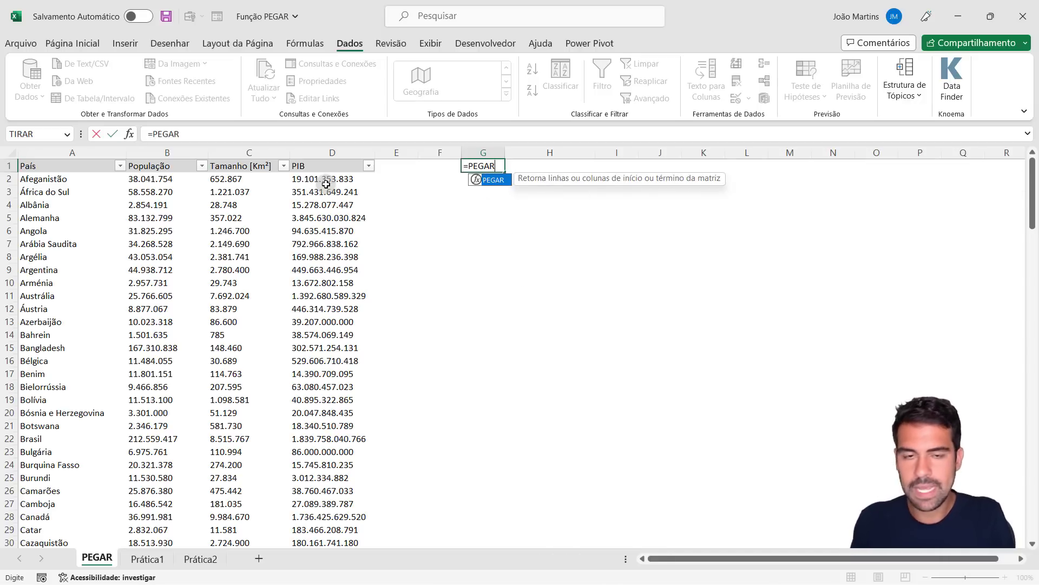
type("(")
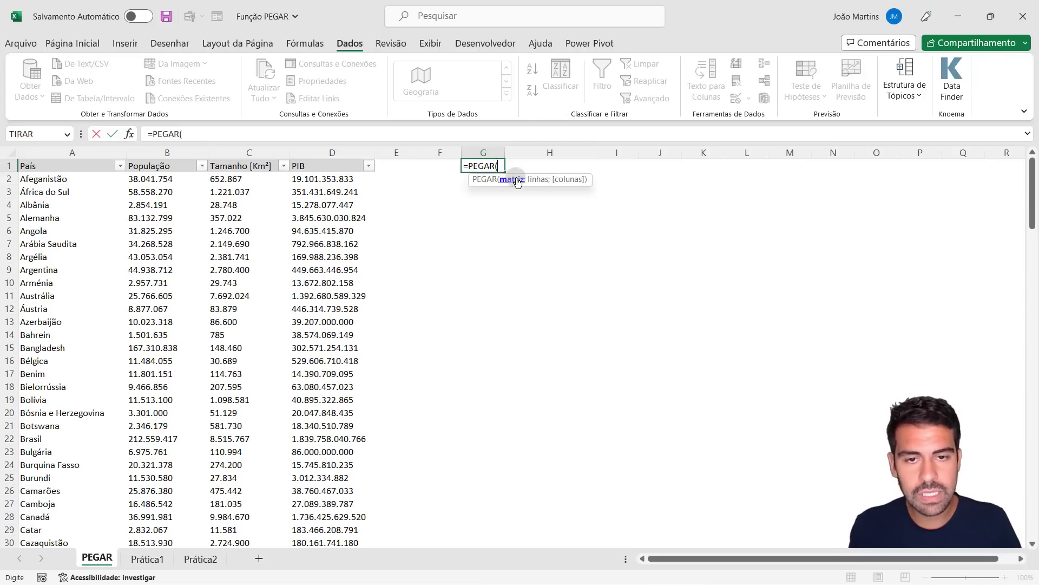
Complete it as =PEGAR(A1:D159;5;3) over the whole country table and commit
left_click_drag(85, 166, 357, 574)
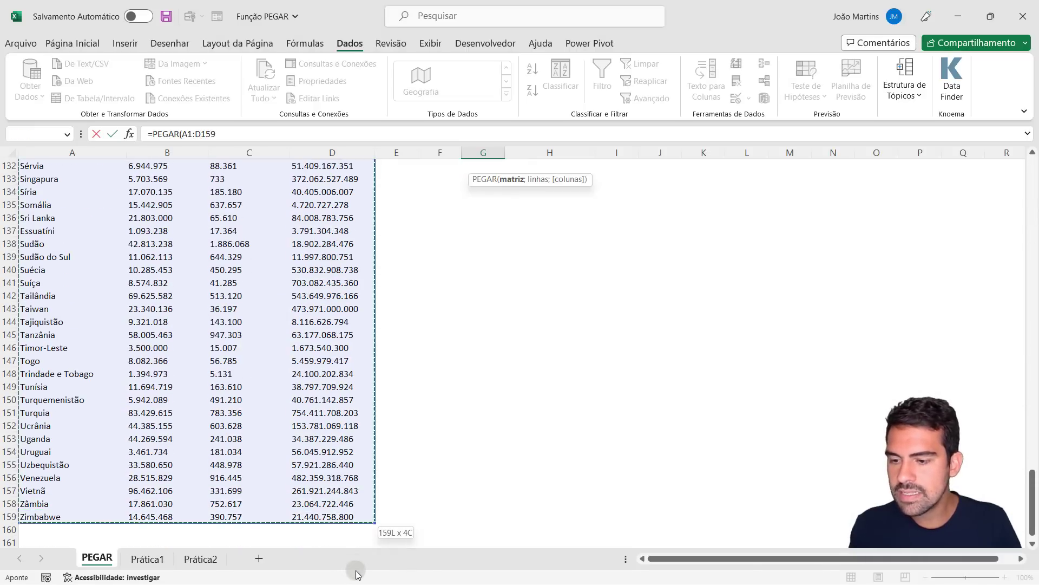
left_click_drag(358, 574, 360, 514)
scroll(230, 282, "up", 12)
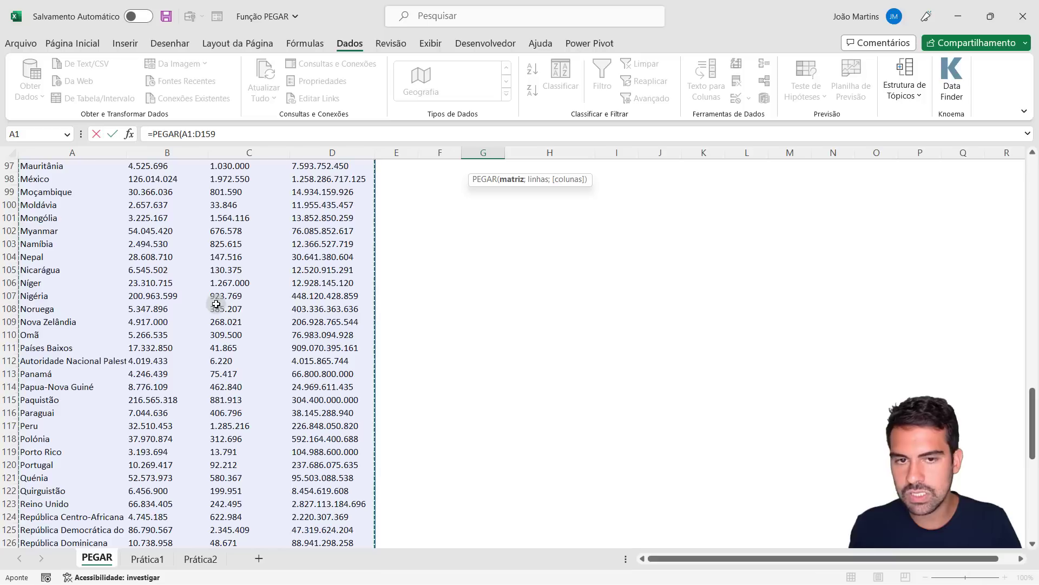
scroll(230, 282, "up", 12)
scroll(230, 282, "up", 14)
scroll(233, 293, "up", 5)
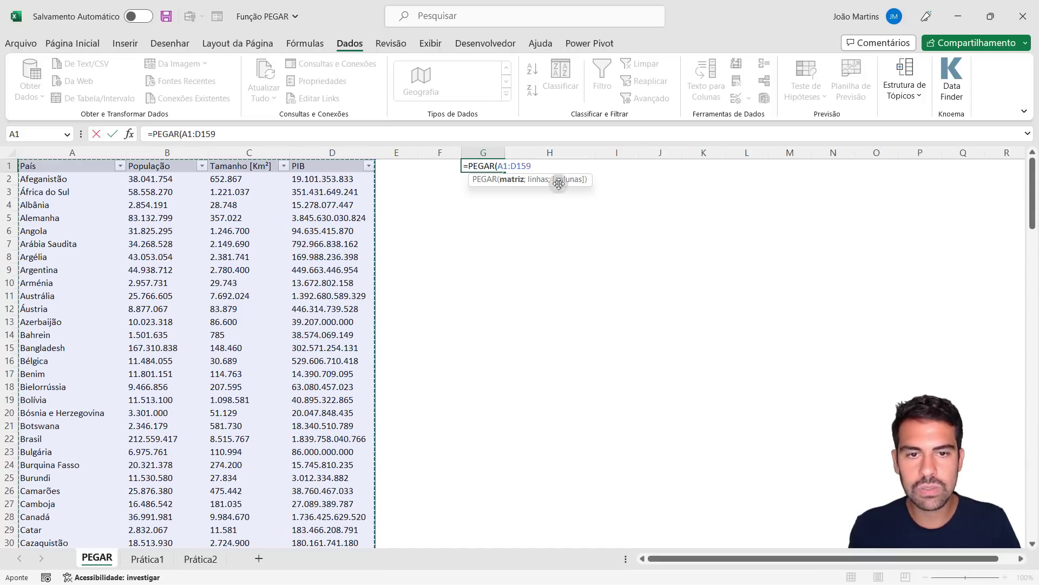
type(";")
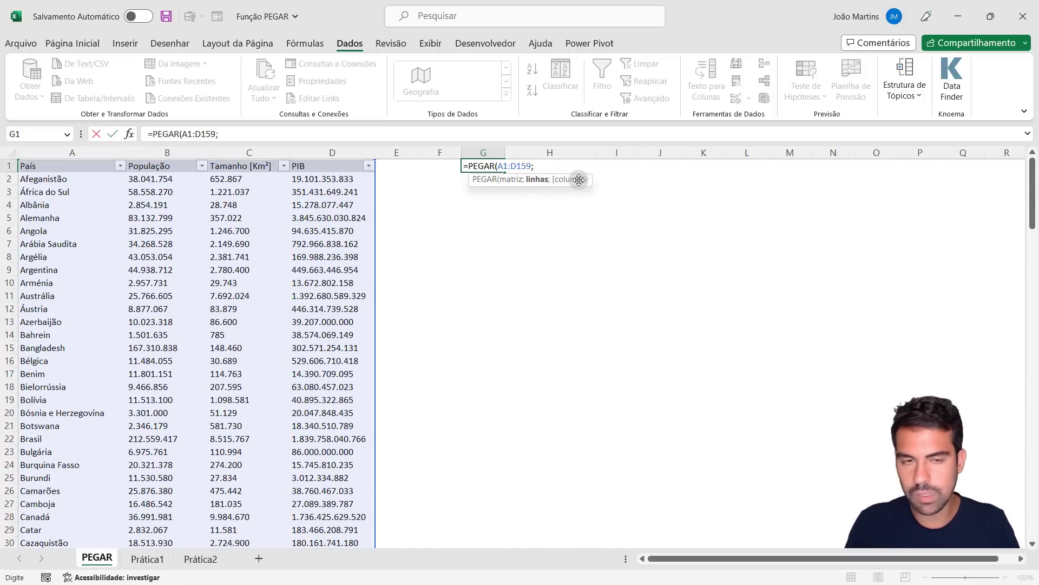
type("5;")
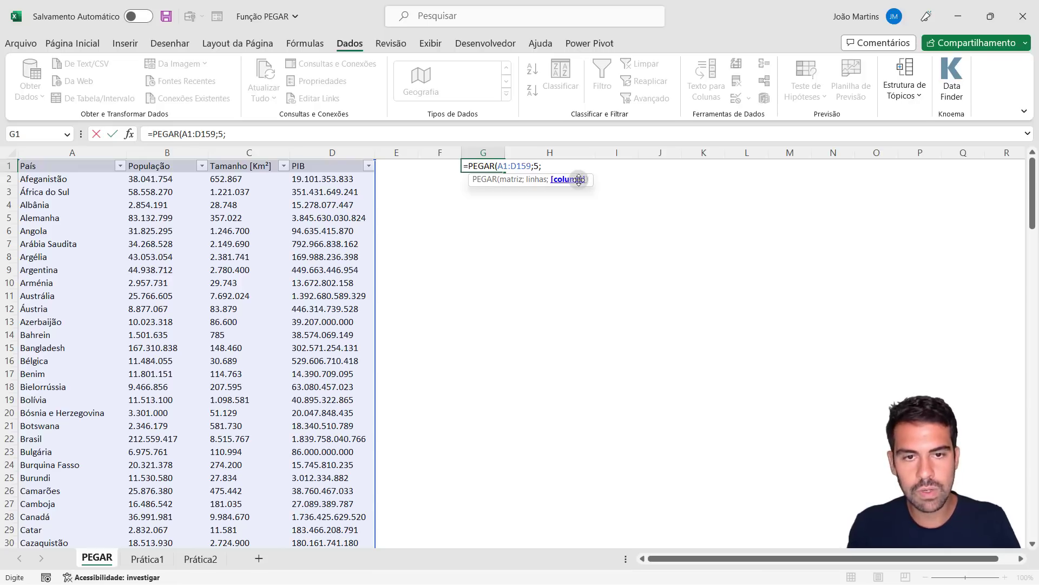
type("3")
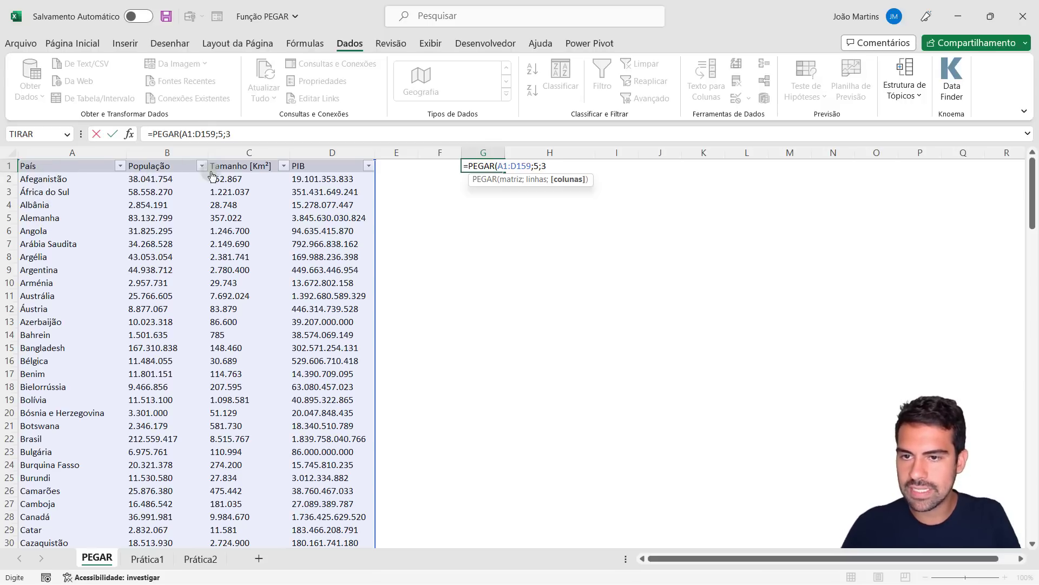
key("Return")
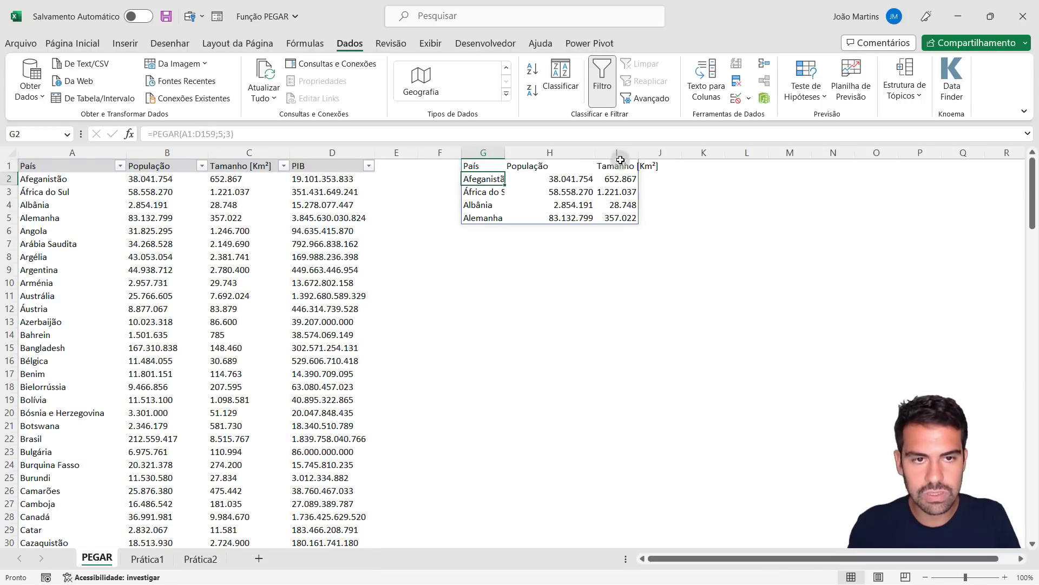
Widen columns G through I to equal widths
left_click(617, 153)
left_click(484, 153, "shift")
left_click_drag(505, 152, 546, 156)
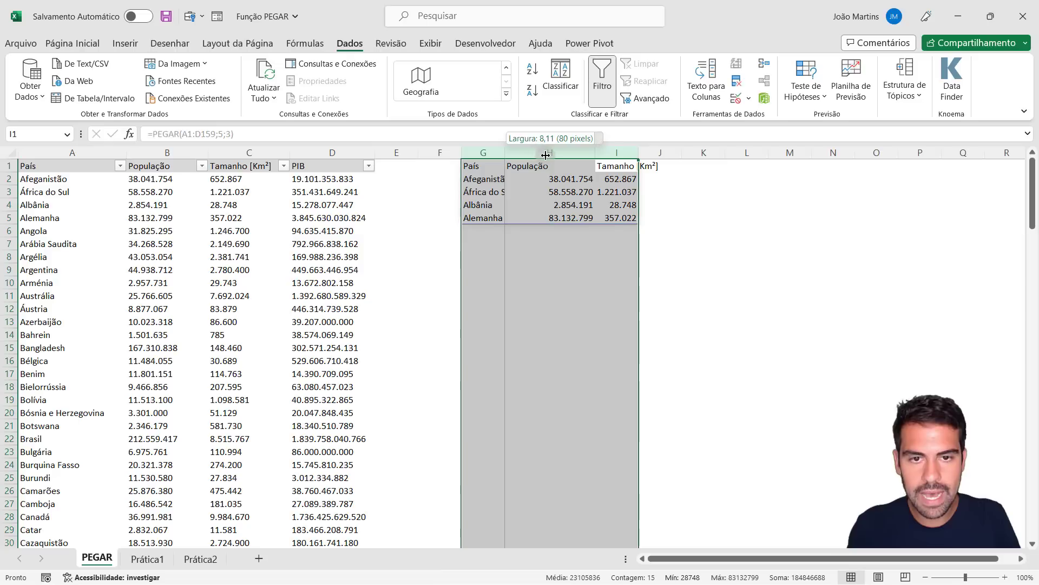
Select the spilled result G1:I5, then open G1's formula for editing
left_click(504, 167)
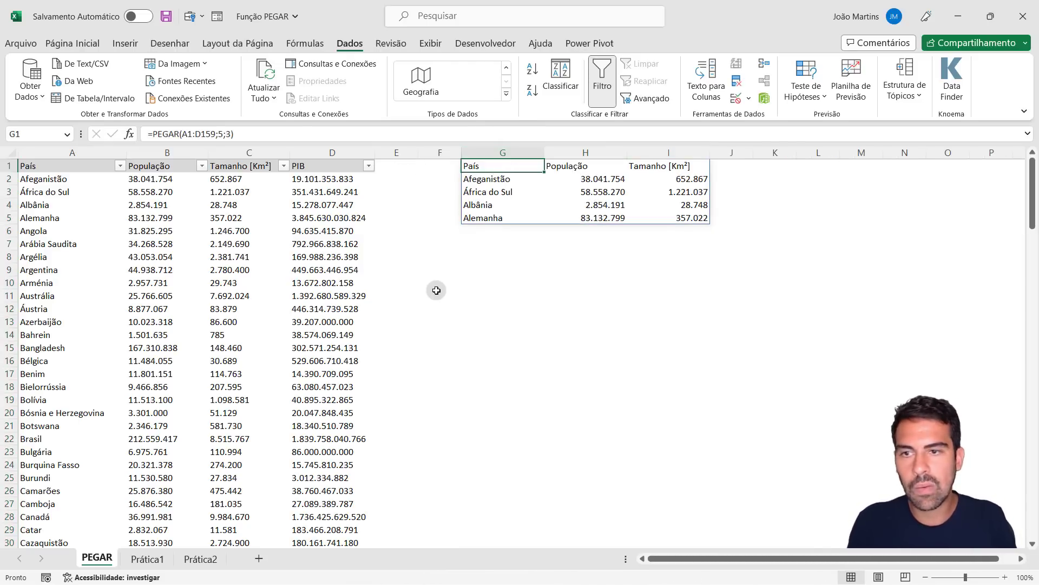
key("shift+Down")
key("shift+Down")
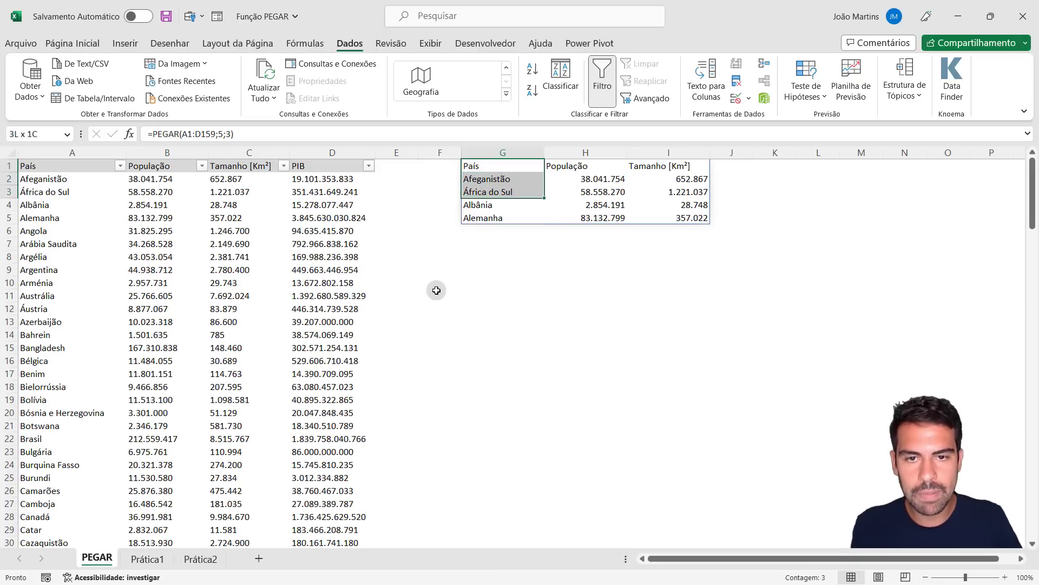
key("shift+Down")
key("shift+Down")
key("shift+Right")
key("shift+Right")
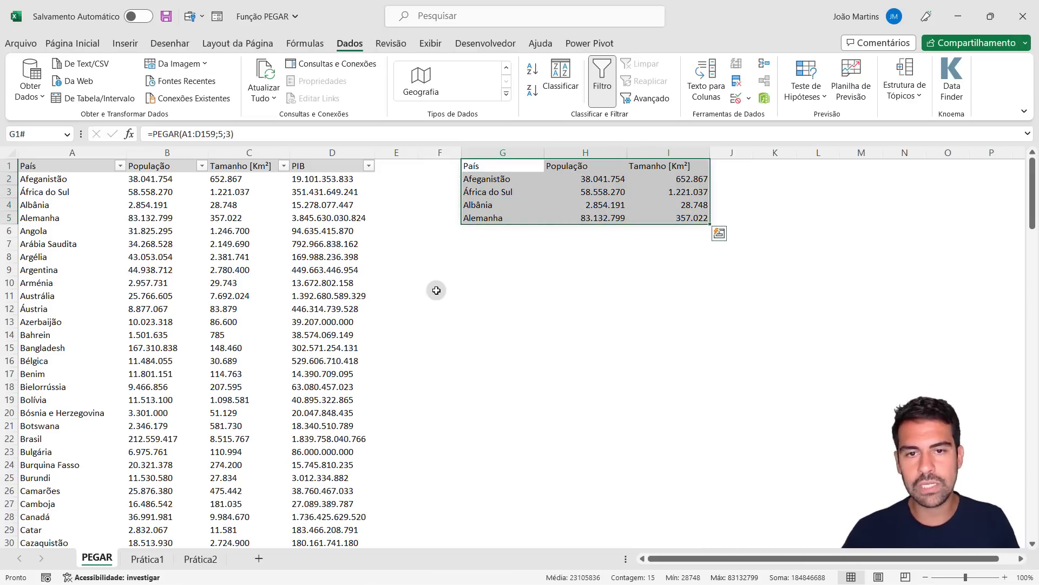
left_click(533, 167)
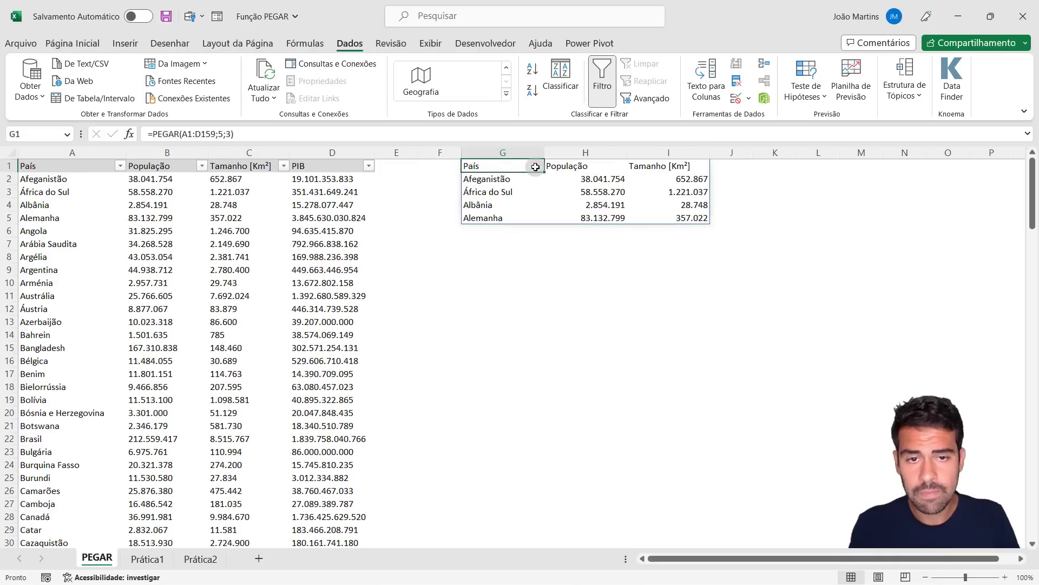
double_click(515, 172)
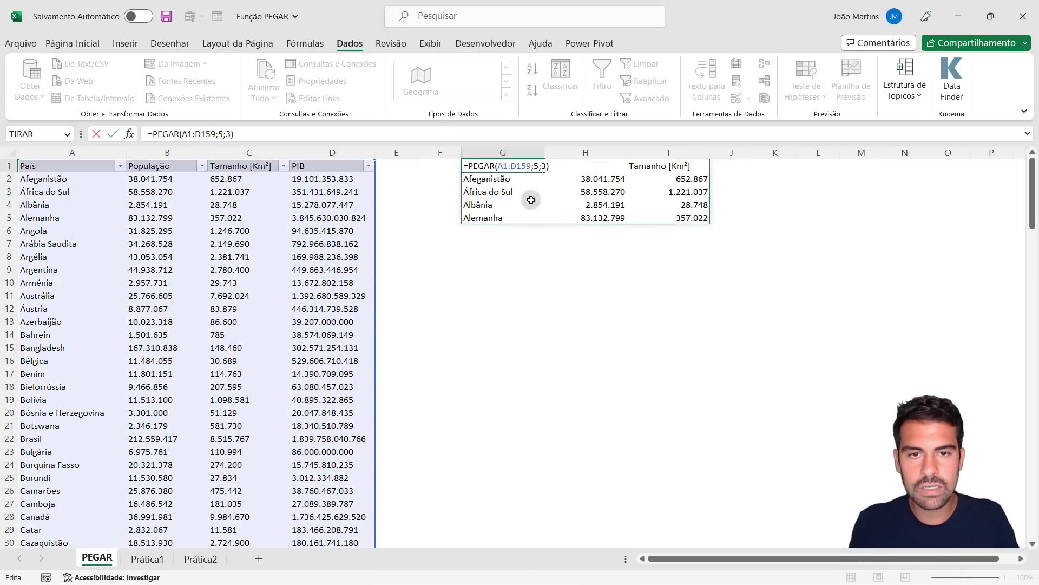
Change G1 to =PEGAR(A1:D159;10;5) so it returns ten rows
double_click(541, 166)
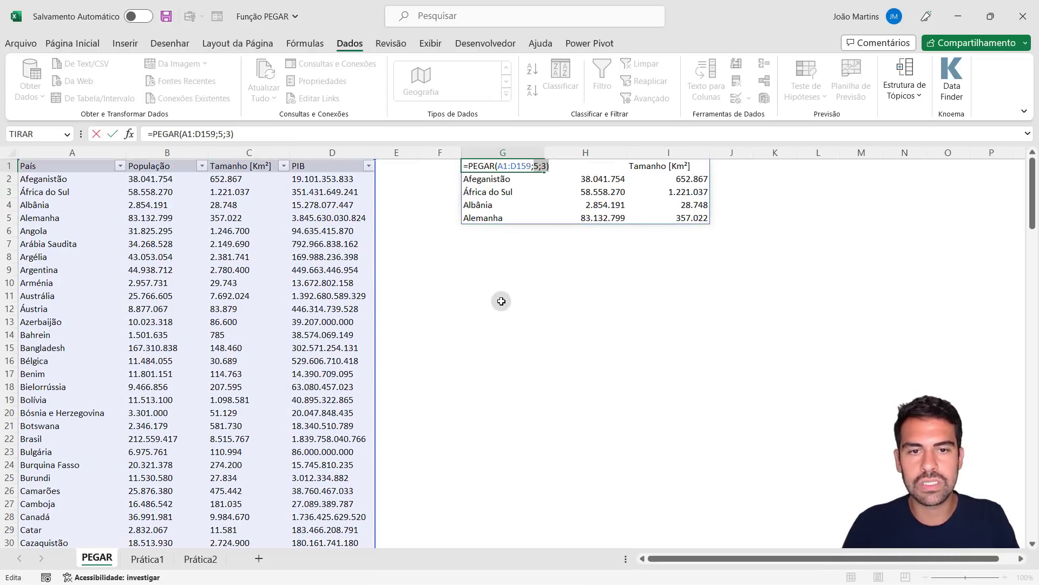
key("BackSpace")
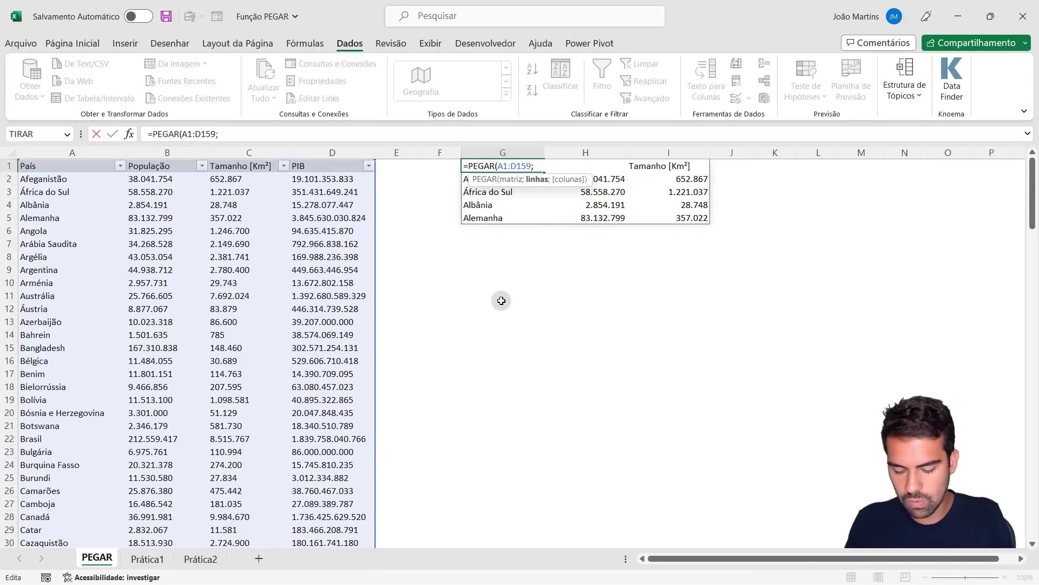
type("10;5")
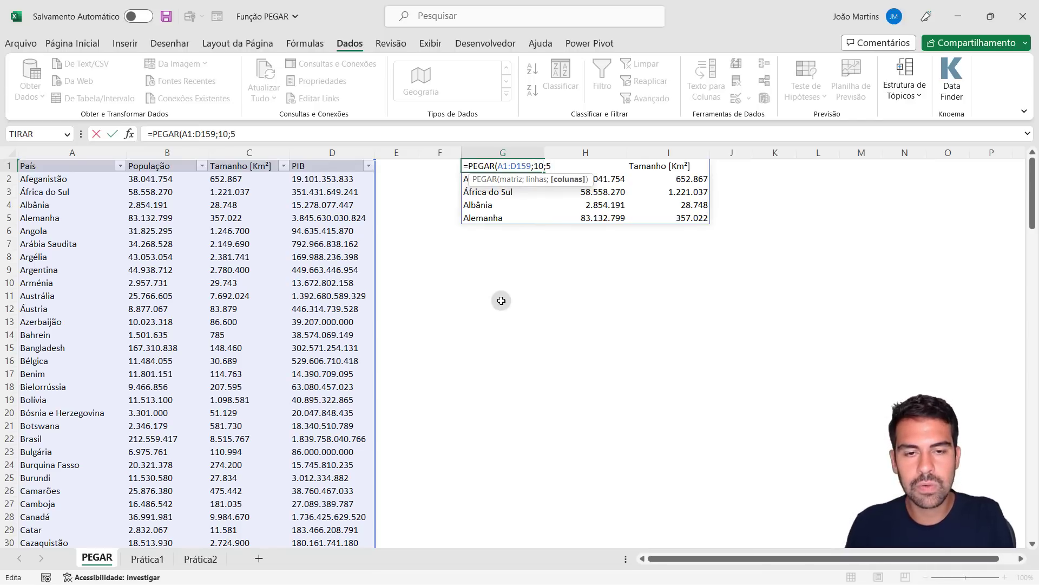
key("Return")
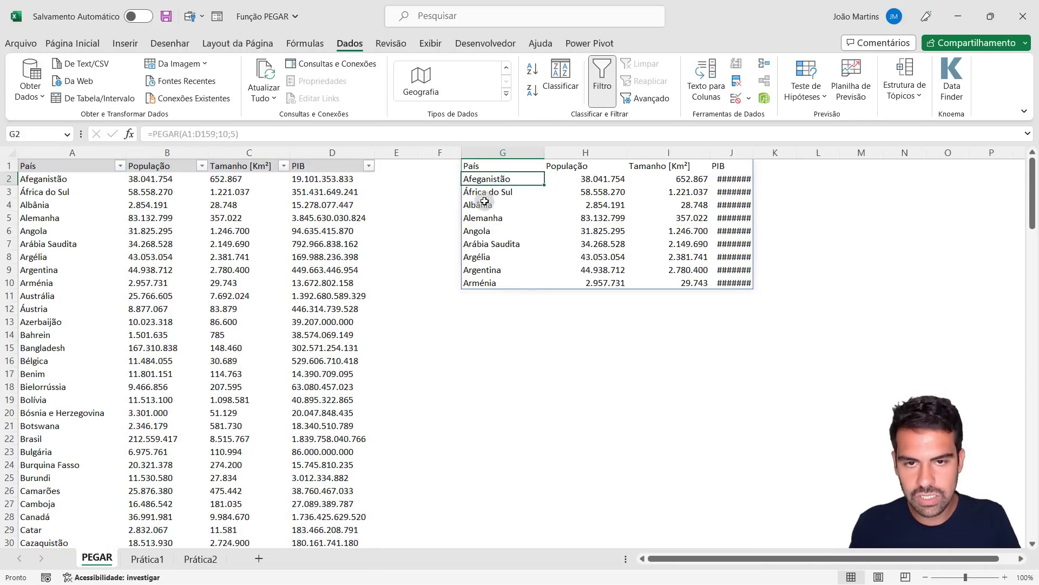
Auto-fit column J so the PIB results display fully
left_click_drag(56, 166, 54, 280)
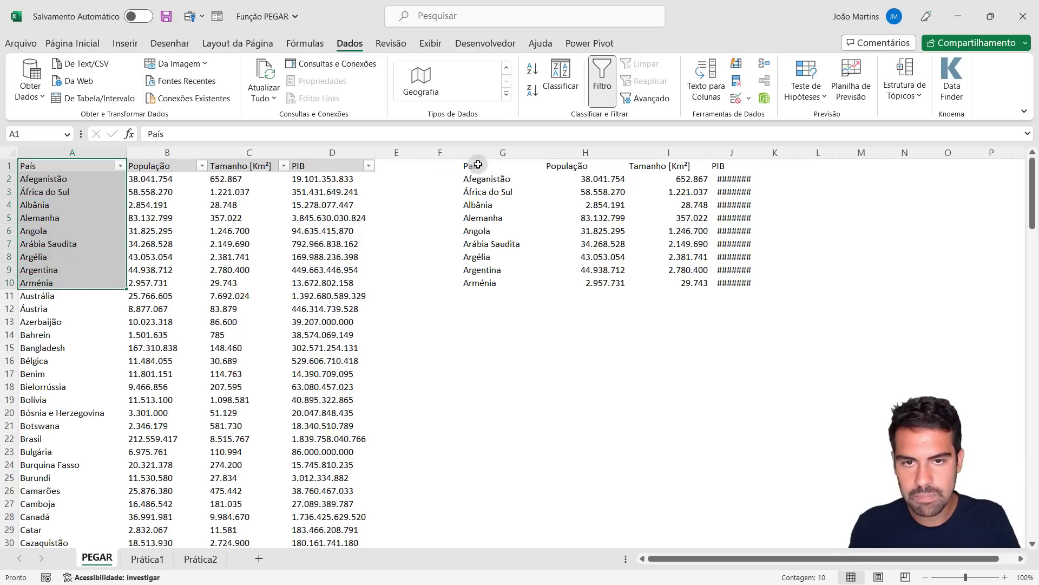
left_click_drag(478, 164, 481, 281)
left_click(742, 153)
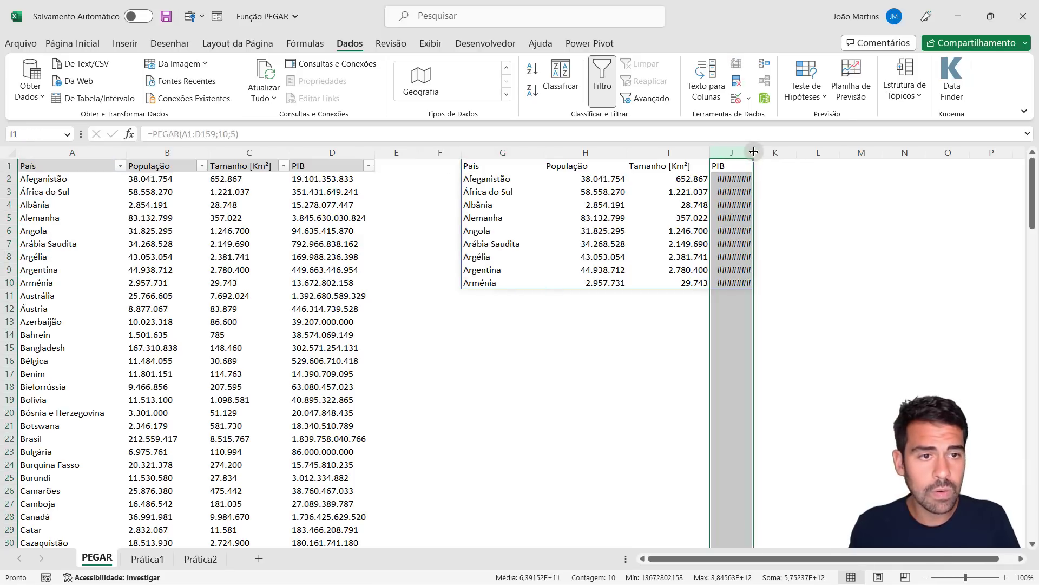
left_click(754, 151)
double_click(757, 152)
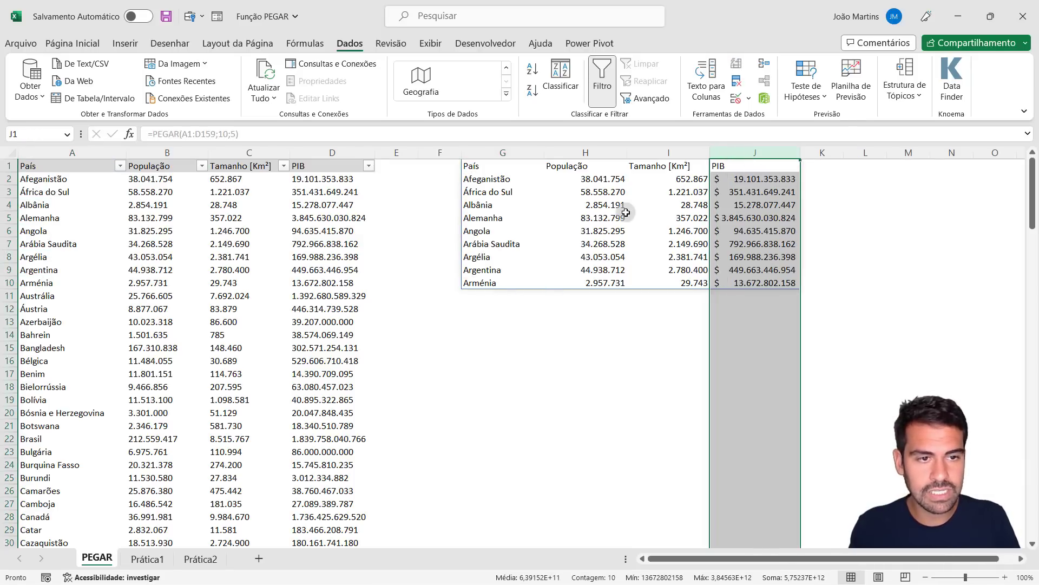
Compare source columns A–D with result columns G–J, then delete G1's fixed row and column counts
left_click(606, 217)
left_click(108, 152)
left_click(168, 153)
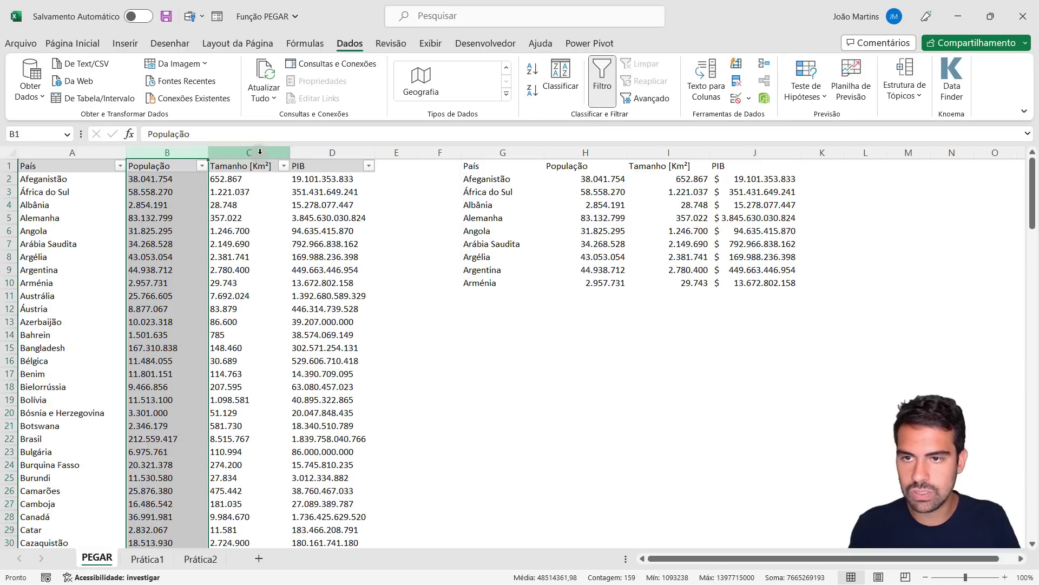
left_click(249, 152)
left_click(332, 153)
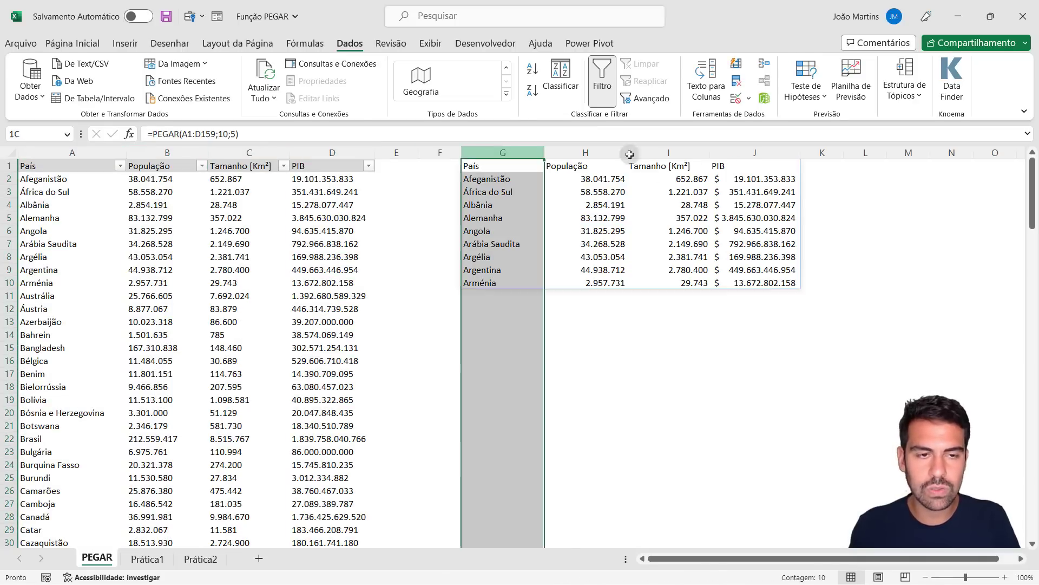
left_click_drag(471, 152, 754, 152)
left_click(517, 166)
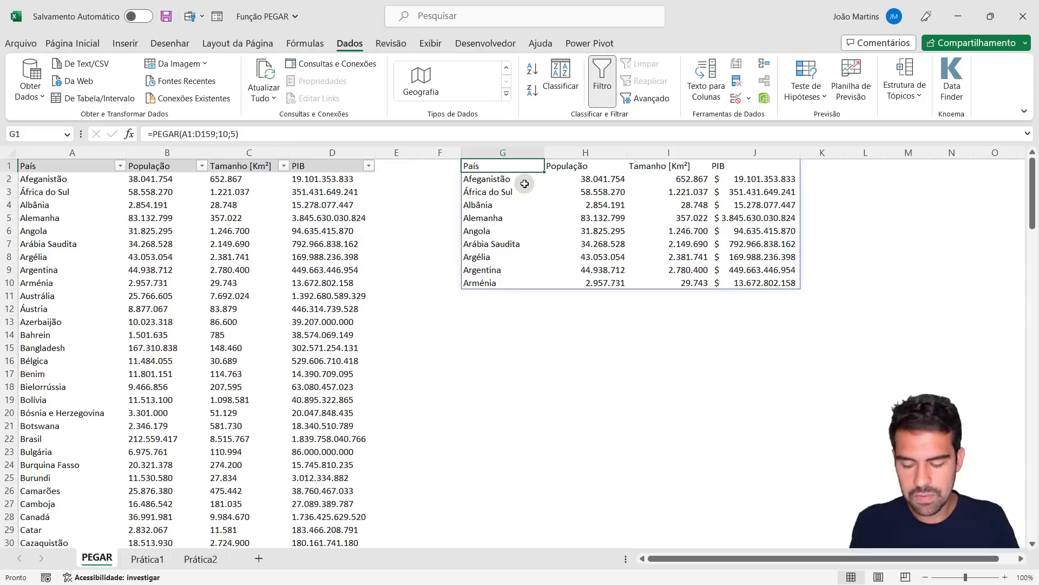
key("F2")
key("BackSpace")
key("BackSpace")
key("BackSpace")
key("BackSpace")
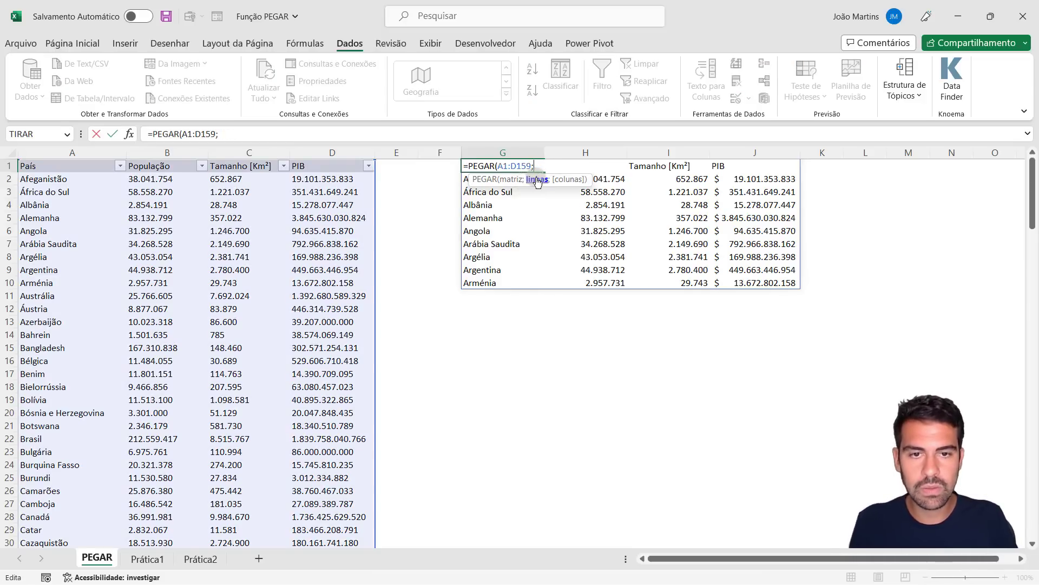
Make G1 =PEGAR(A1:D159;M1;M2), taking row and column counts from M1 and M2, then select M1
left_click(920, 172)
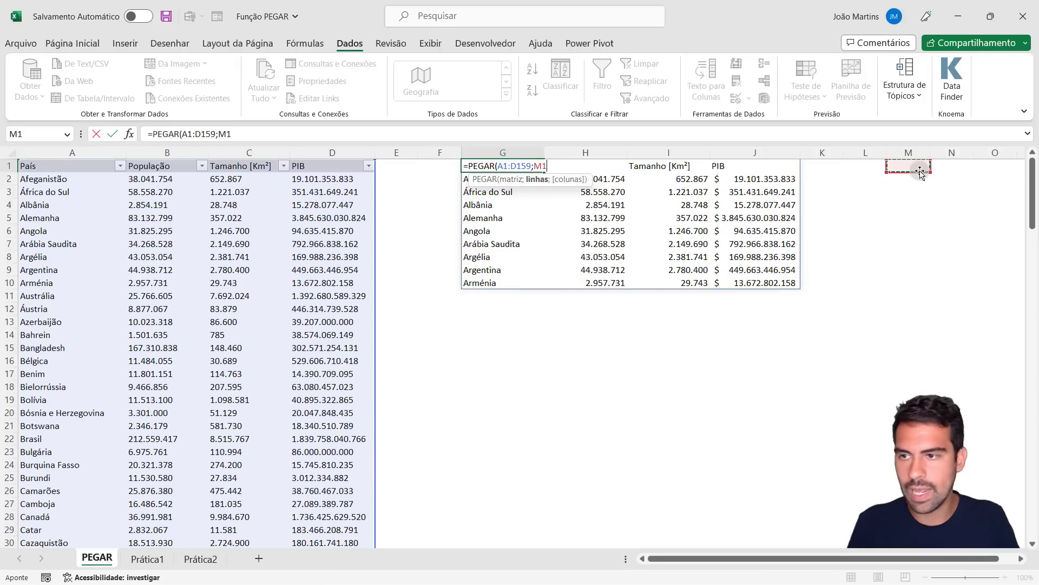
type(";")
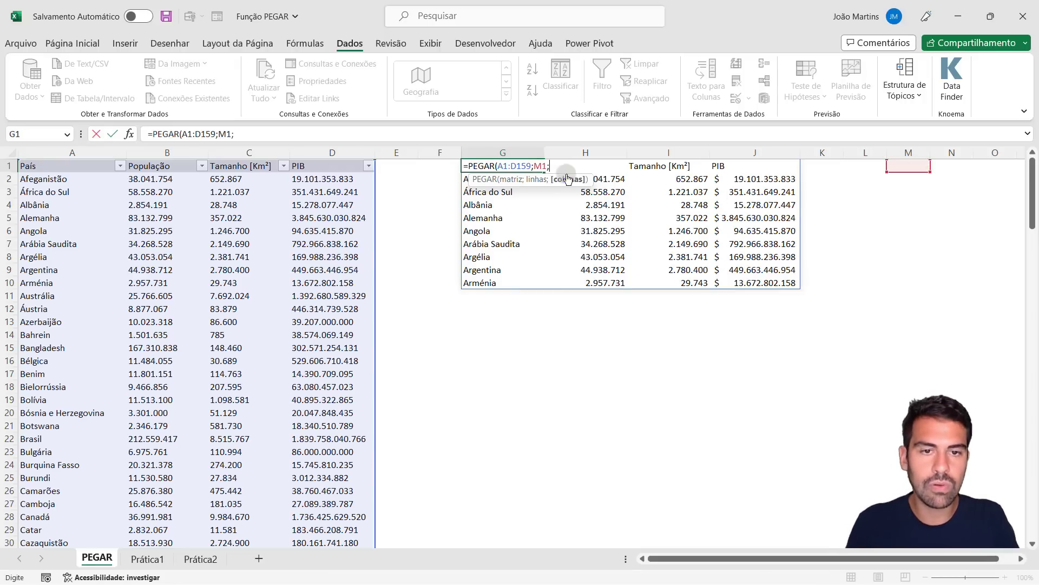
left_click(911, 180)
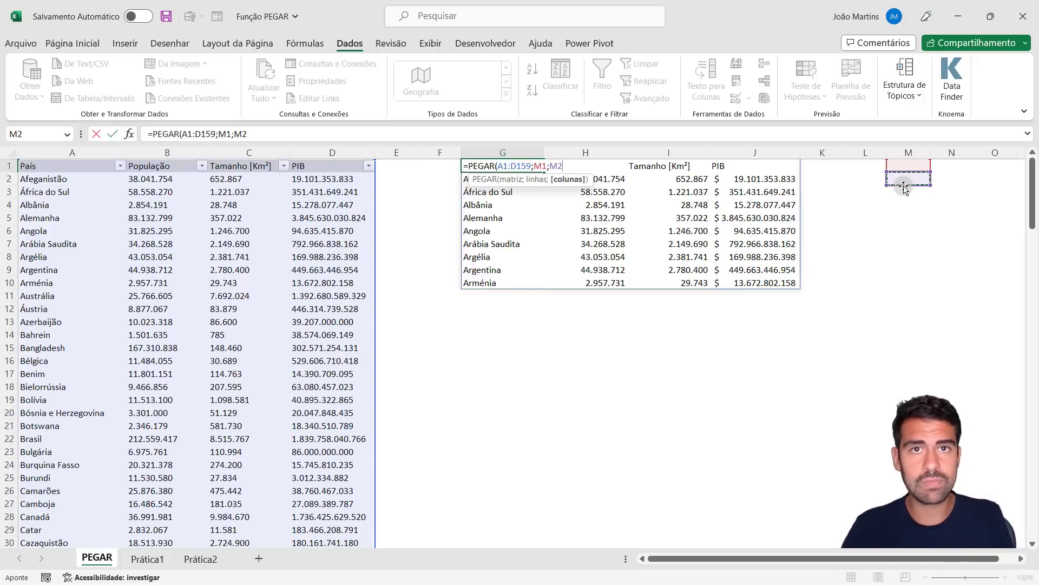
type(")")
key("Return")
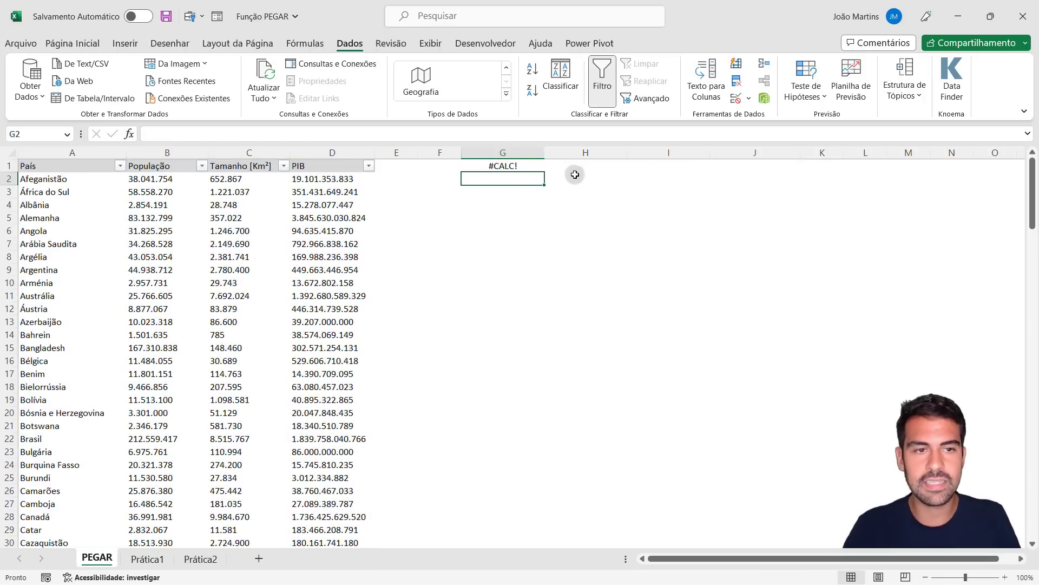
left_click(518, 163)
left_click(915, 167)
type("3")
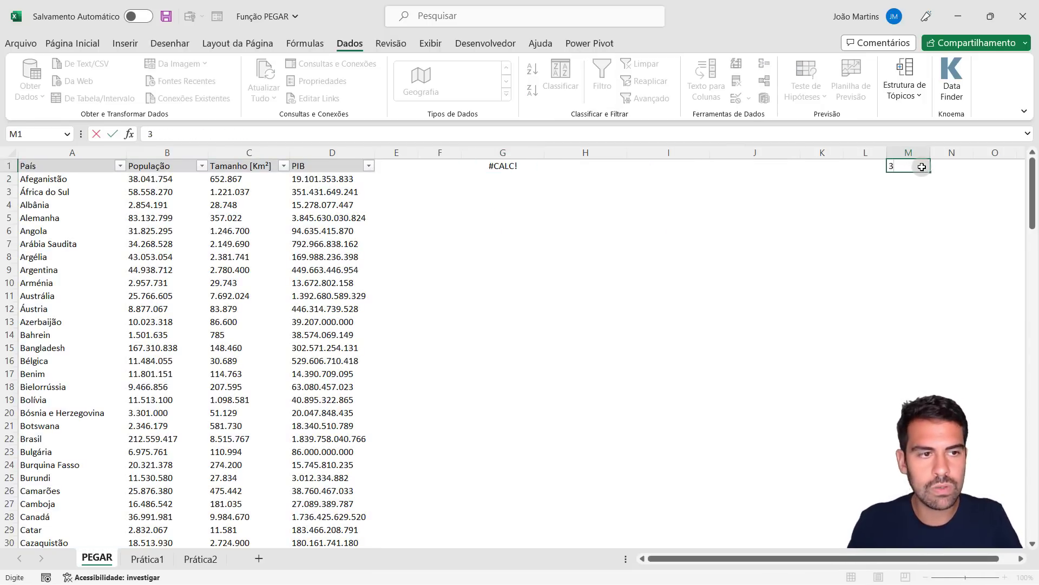
Confirm 3 rows in M1 and review the resulting PEGAR columns and the M1/M2 counts
key("Return")
type("4")
key("Return")
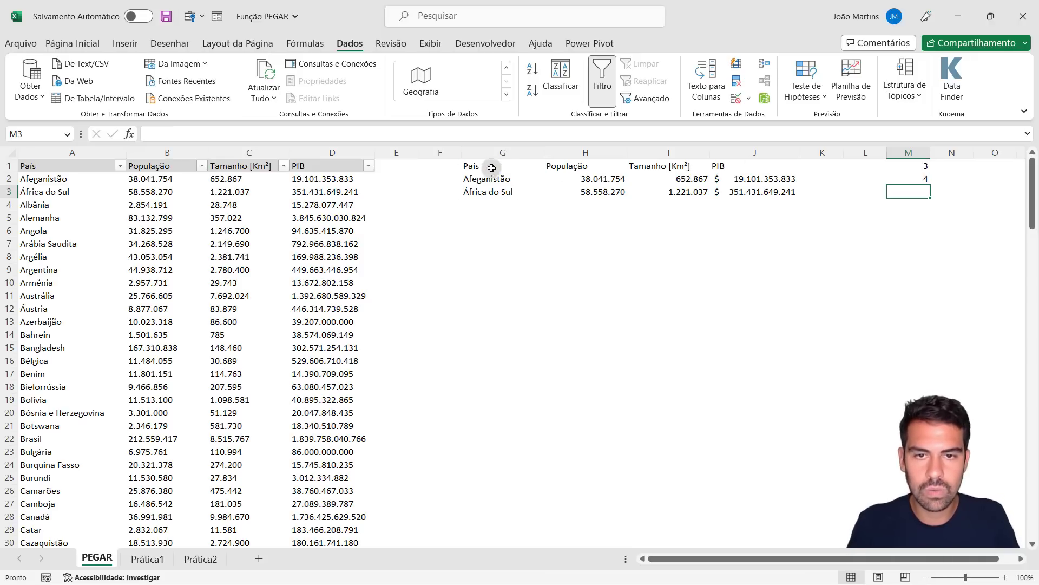
left_click(502, 153)
left_click(585, 152)
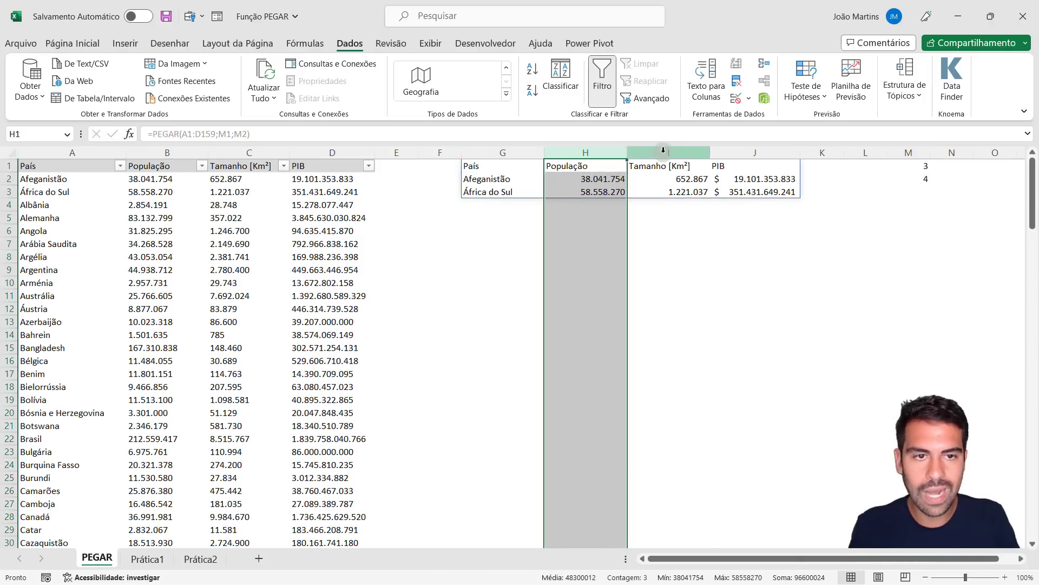
left_click(755, 153)
left_click(764, 191)
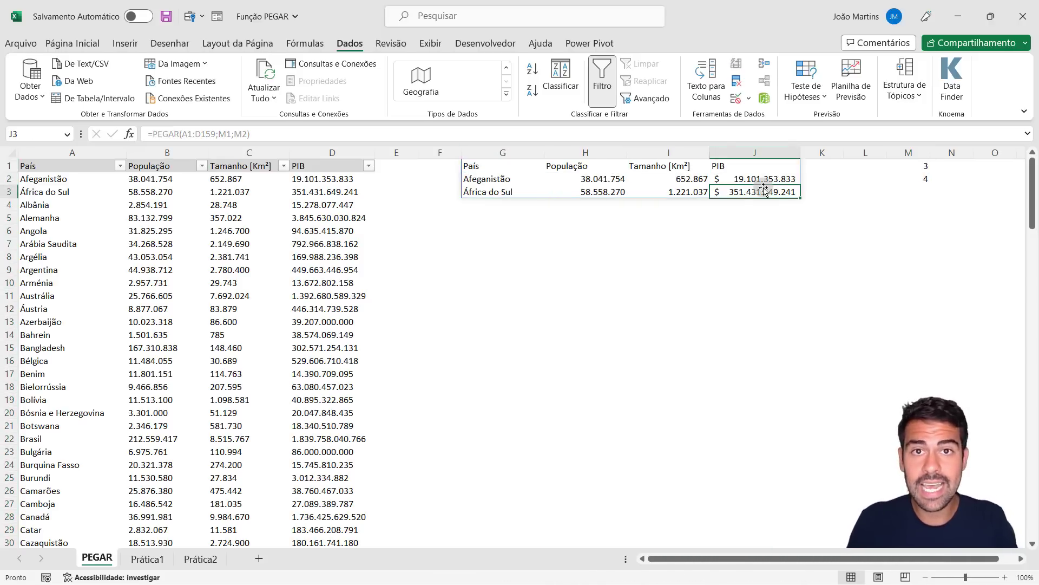
left_click(903, 167)
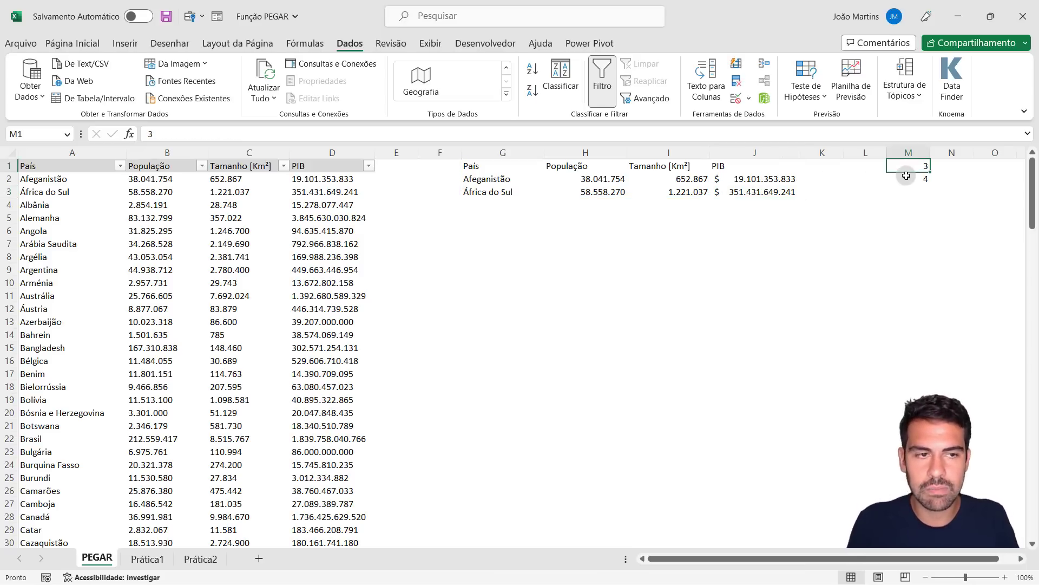
left_click(914, 179)
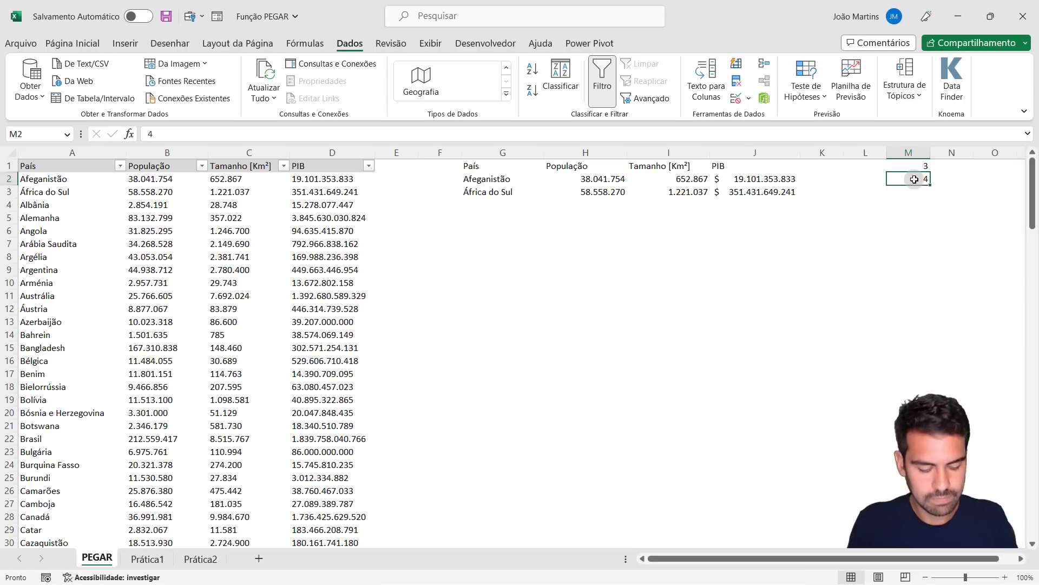
Label the counts LINHAS in L1 and COLUNAS in L2
key("Up")
key("Left")
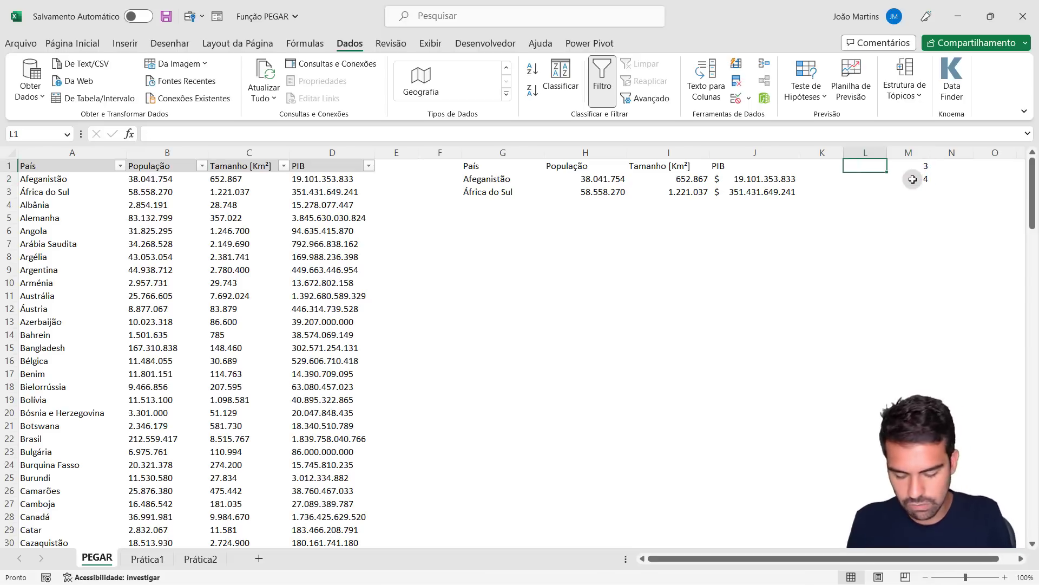
type("lIN")
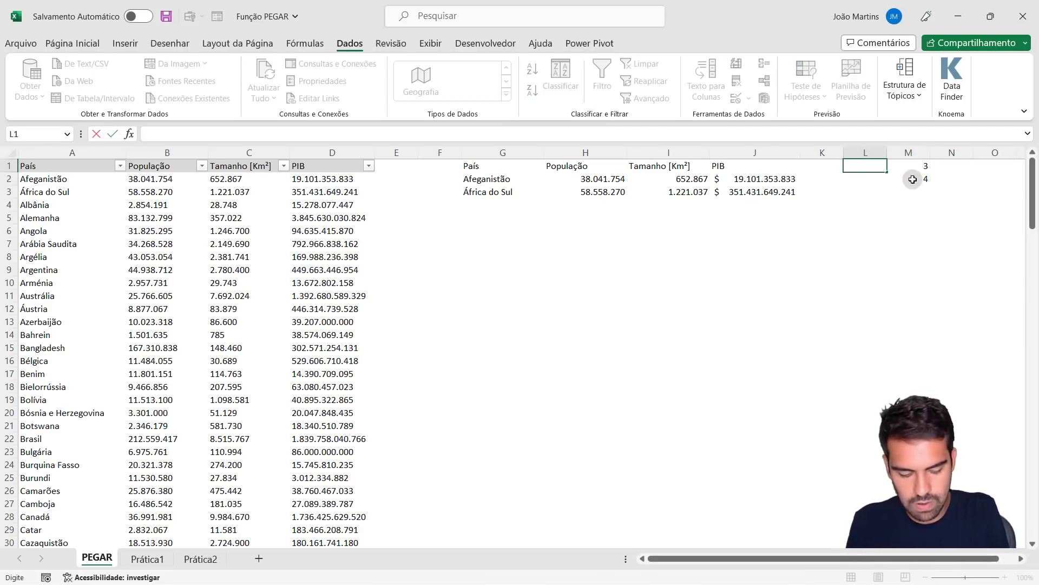
key("Return")
type("COLUNAS")
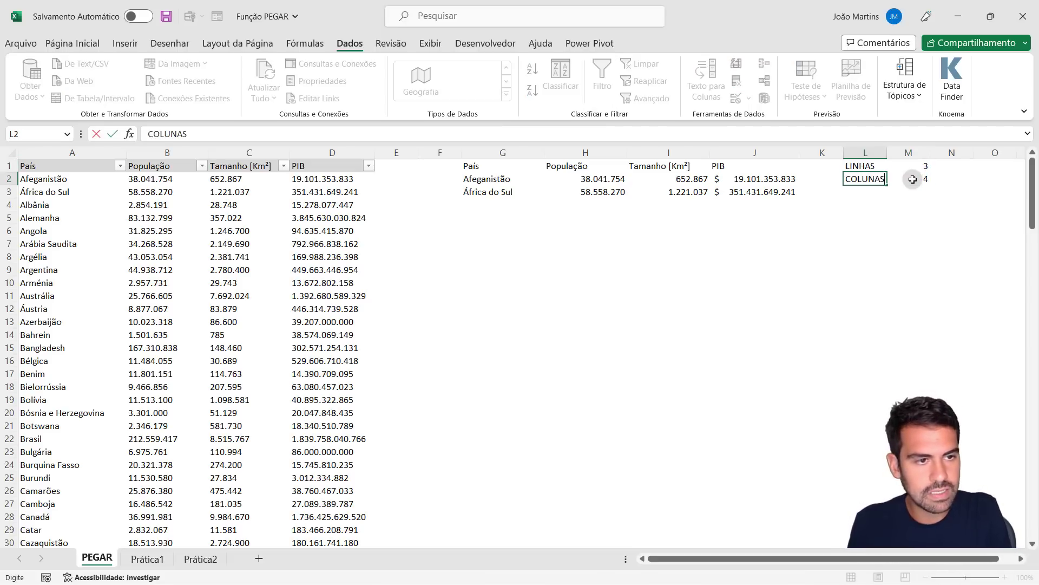
key("Return")
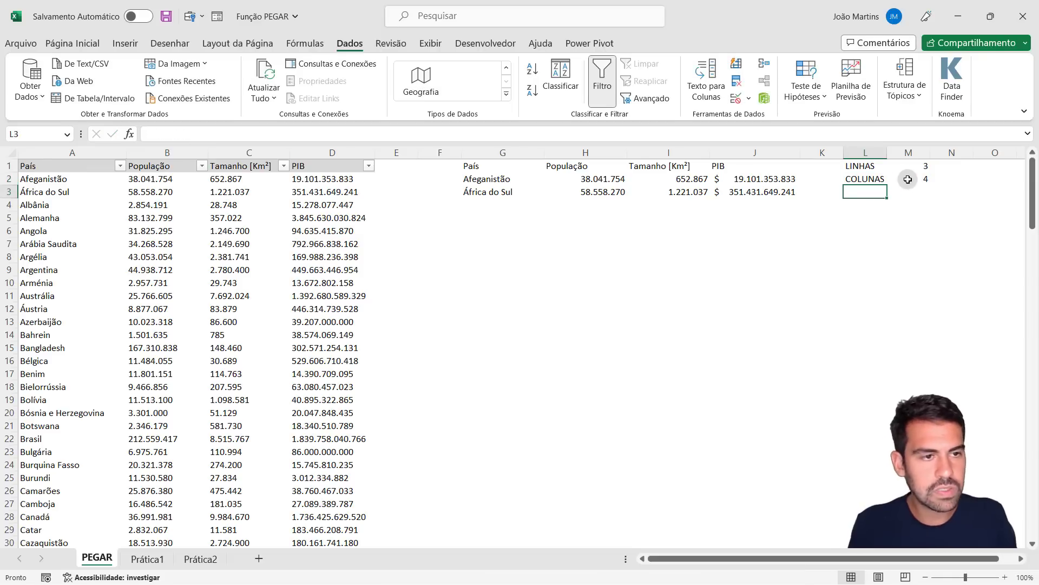
left_click(881, 180)
left_click(916, 166)
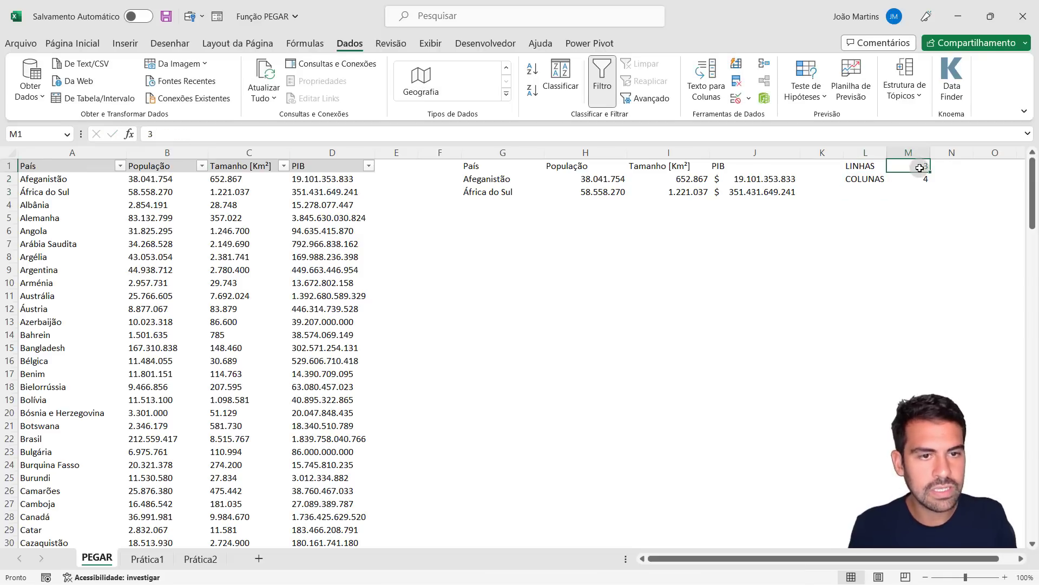
Set COLUNAS in M2 to -2, then 2, comparing the extracted columns with the source País and População columns
left_click(917, 181)
type("-2")
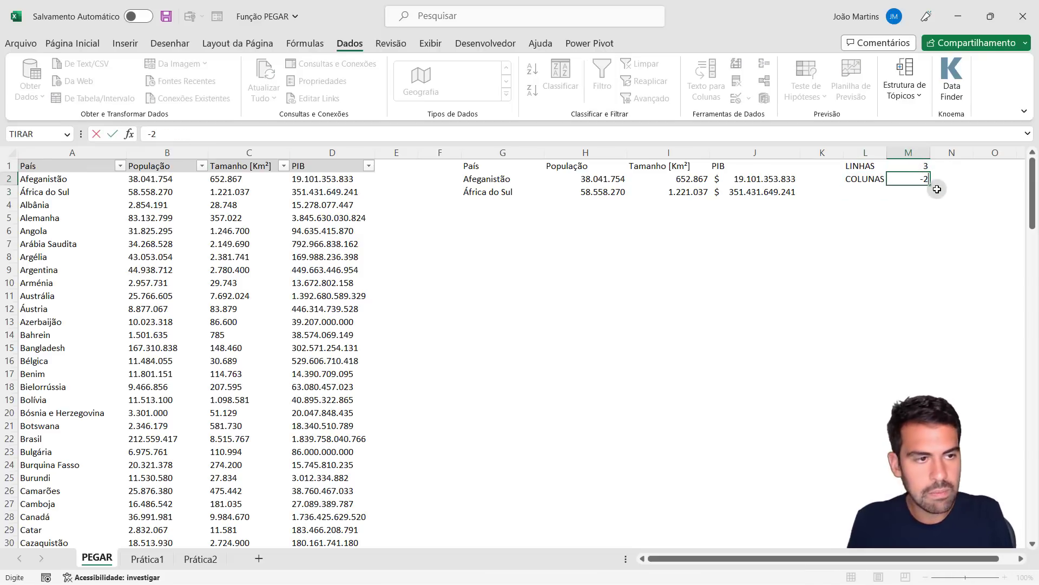
key("Return")
left_click(917, 179)
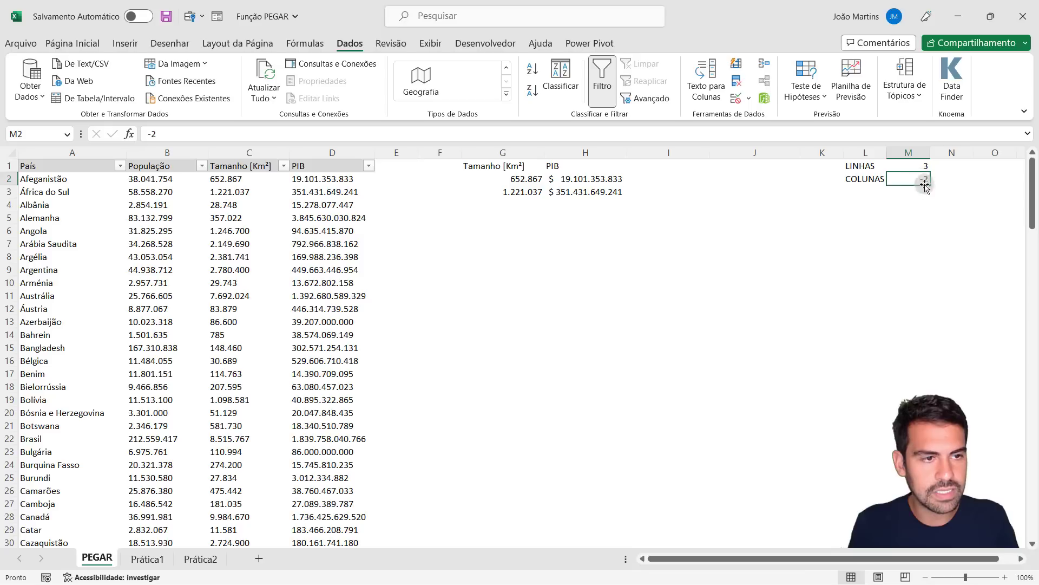
type("2")
key("Return")
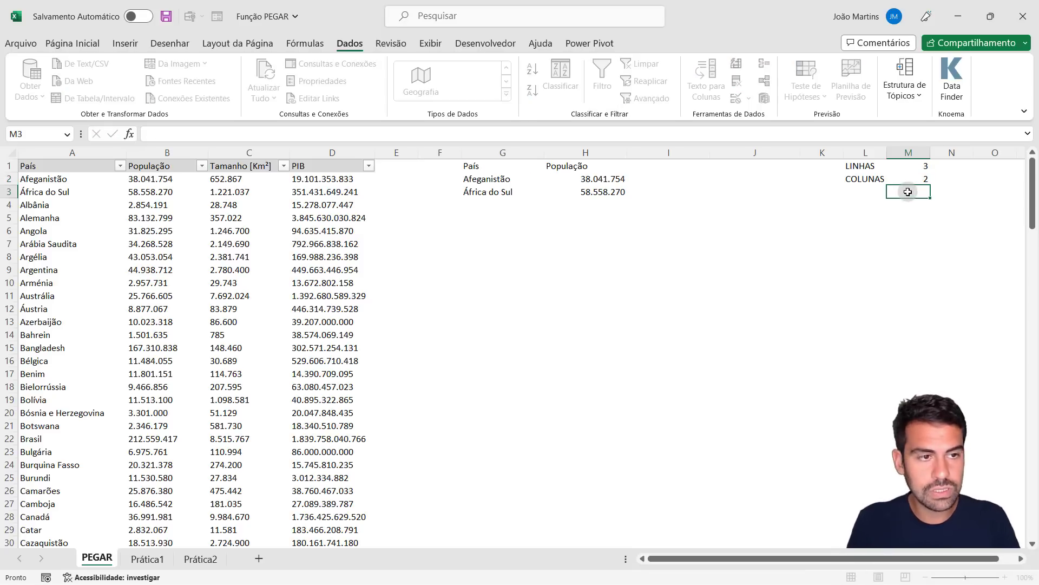
left_click(602, 152)
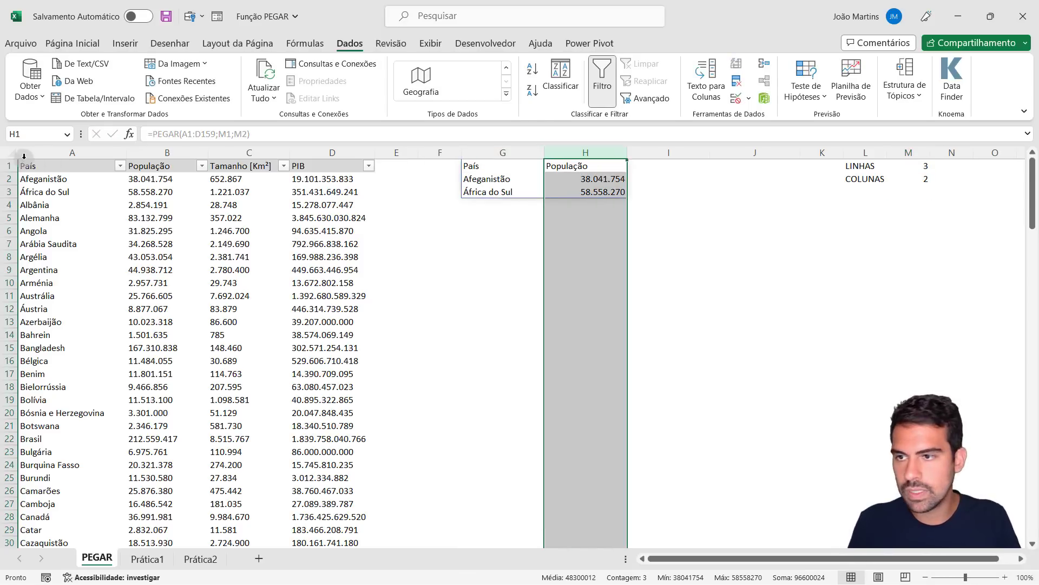
left_click(36, 153)
left_click(162, 152)
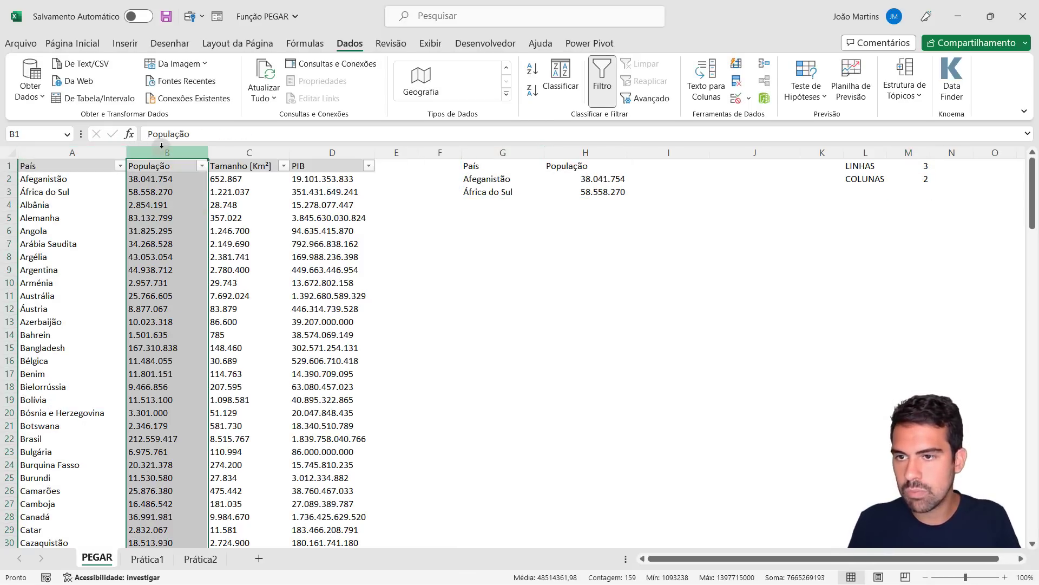
Set COLUNAS to -2, then -3, comparing results with the source PIB, Tamanho and População columns
left_click(927, 179)
type("-2")
key("Return")
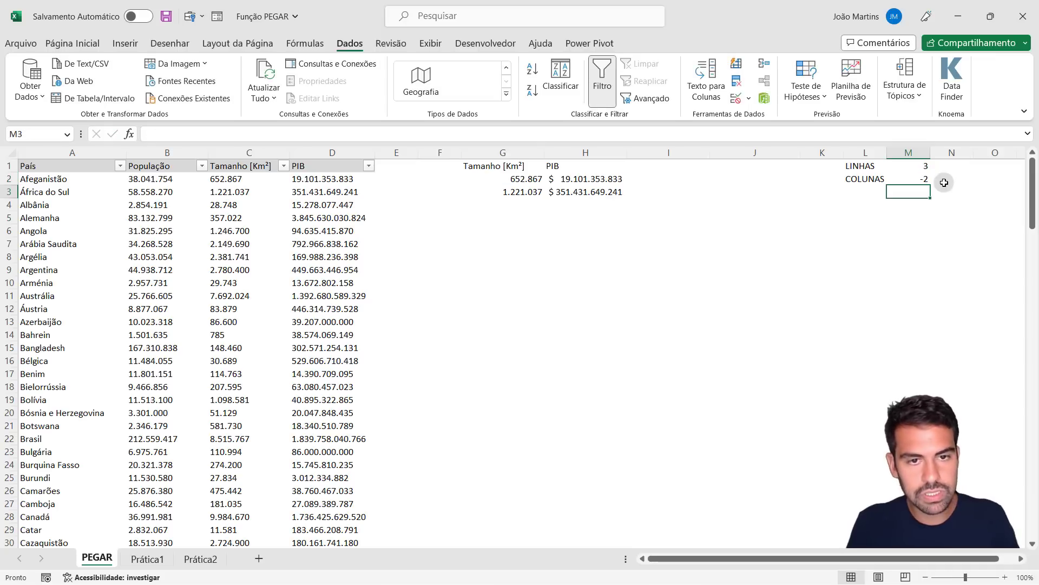
left_click(328, 147)
left_click(254, 153)
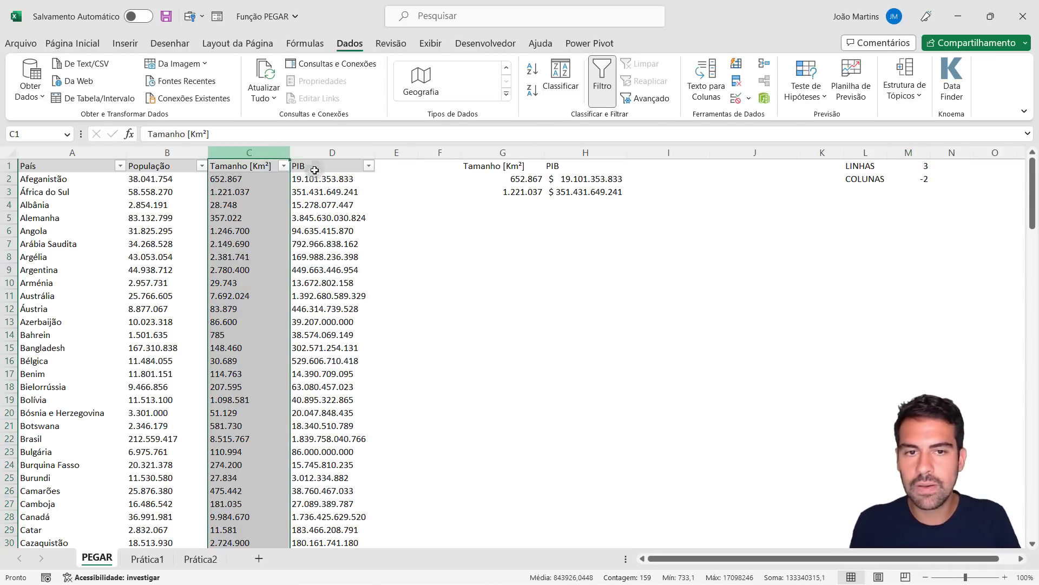
left_click(927, 179)
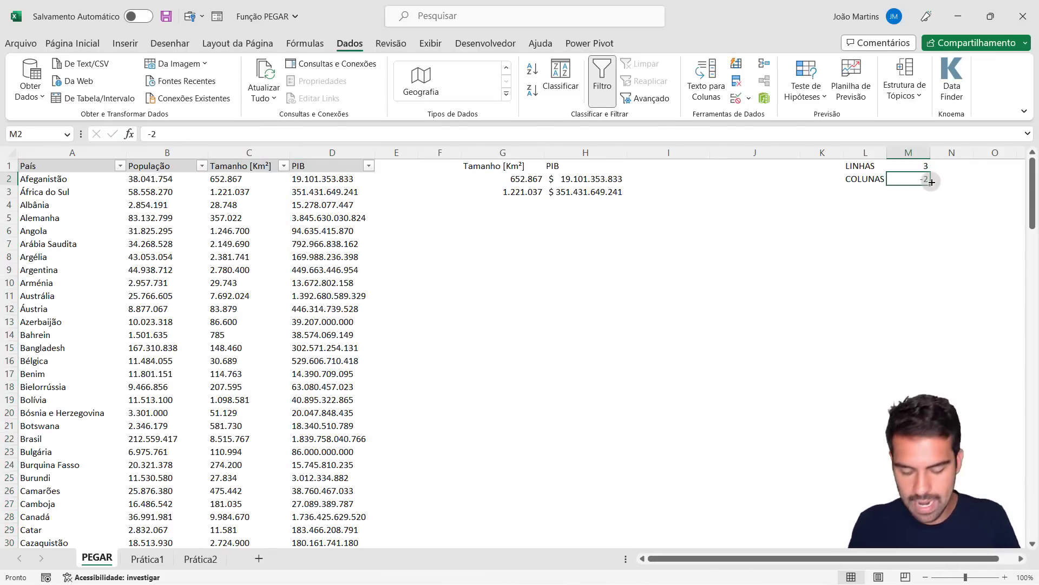
key("BackSpace")
type("3")
key("Return")
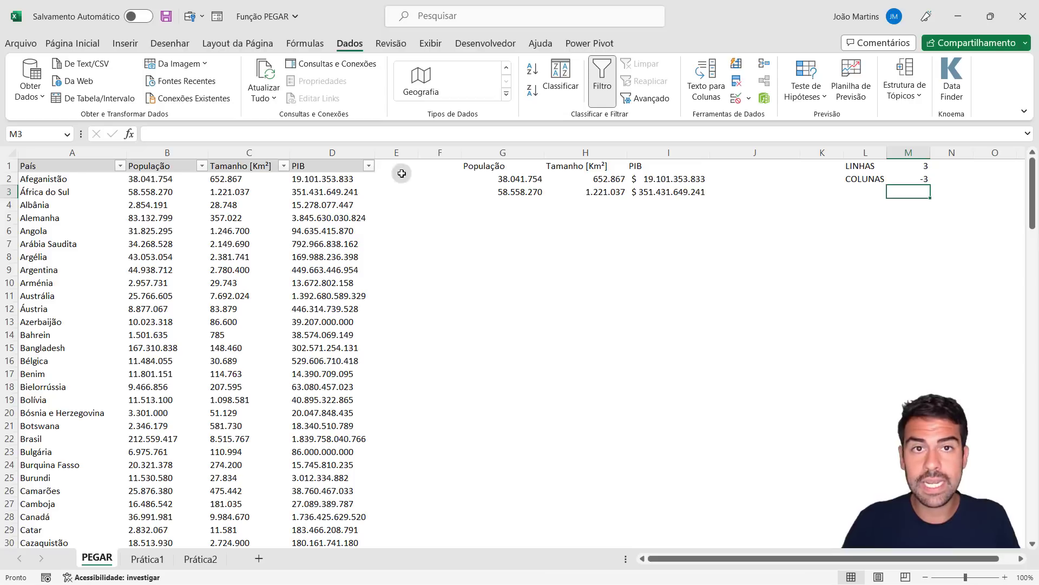
left_click(333, 153)
left_click(249, 153)
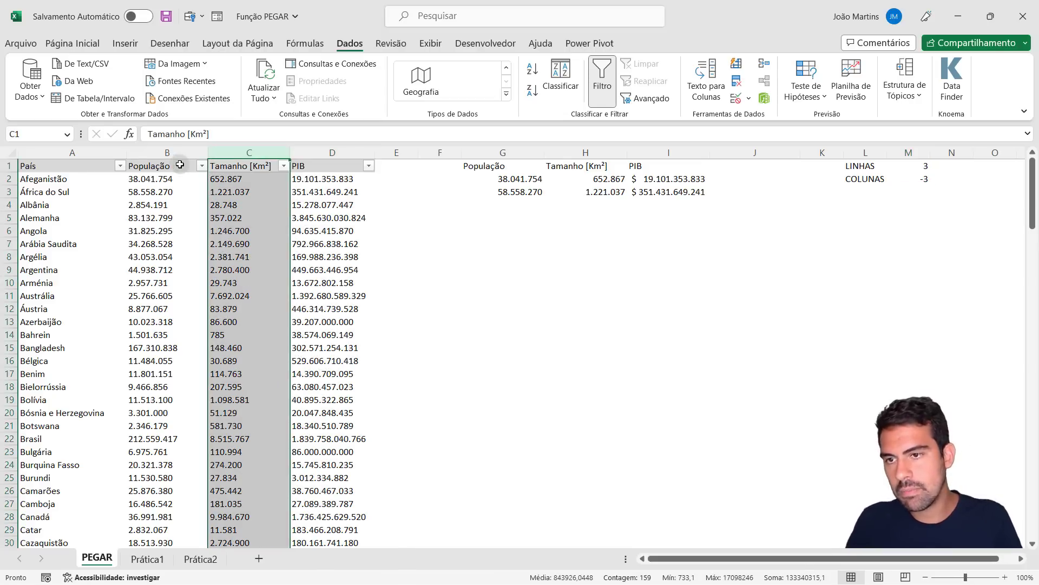
left_click(166, 153)
Set COLUNAS to -1 so only PIB remains, inspect G1's PEGAR formula, and go to Prática1
left_click(918, 178)
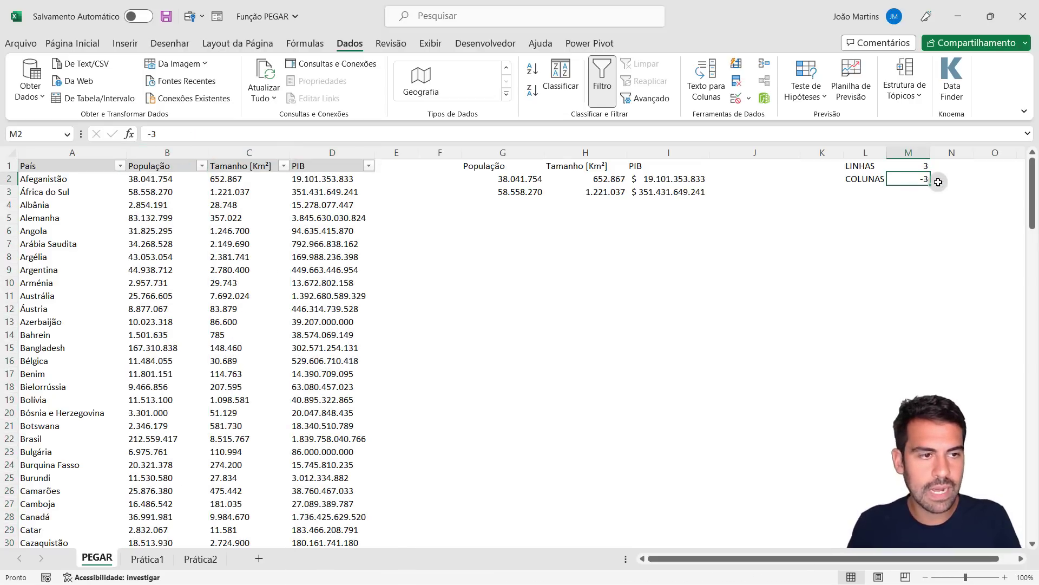
type("-1")
key("Return")
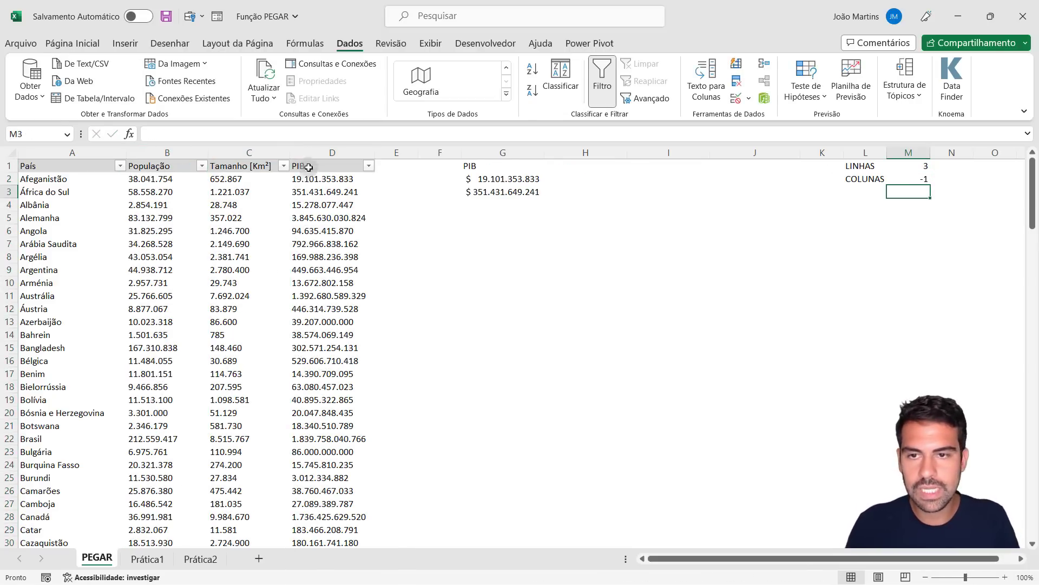
left_click(328, 152)
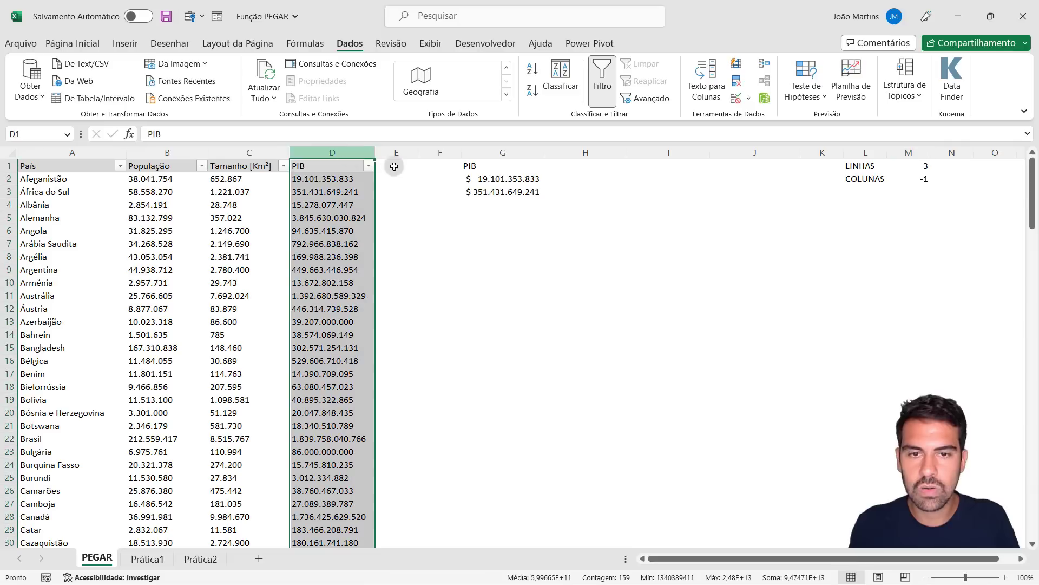
left_click(927, 175)
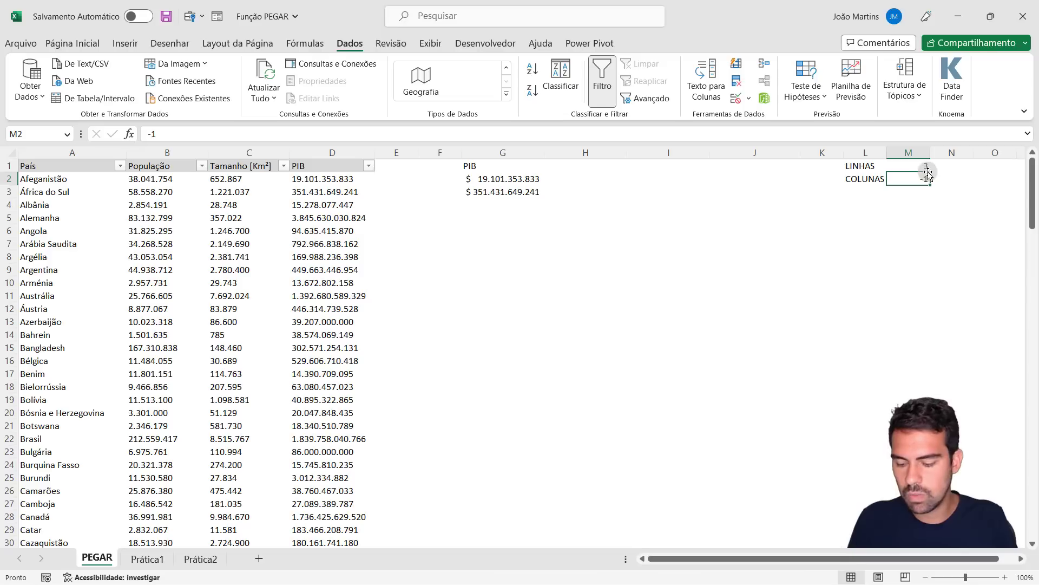
double_click(927, 175)
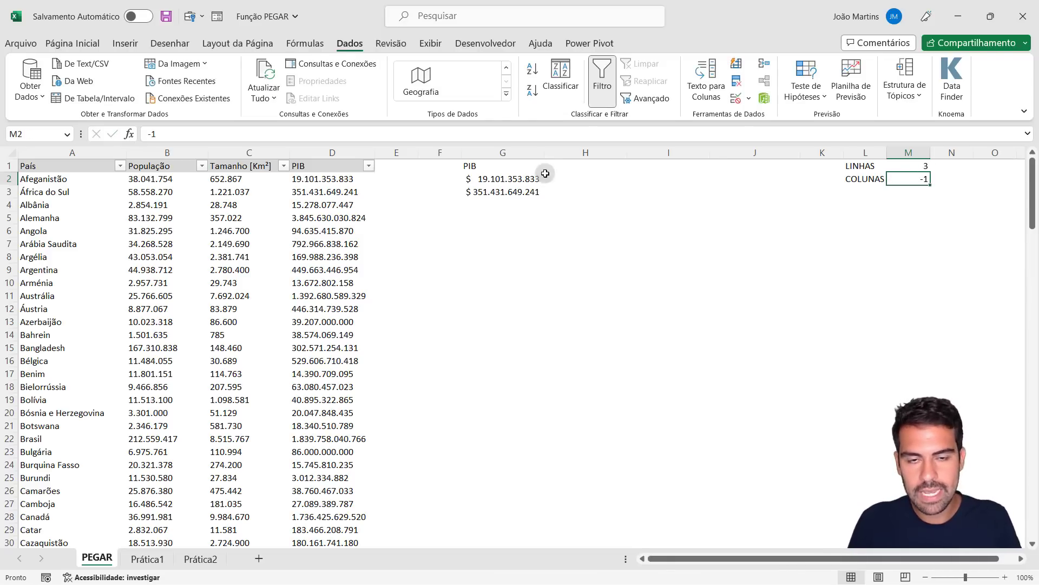
double_click(503, 168)
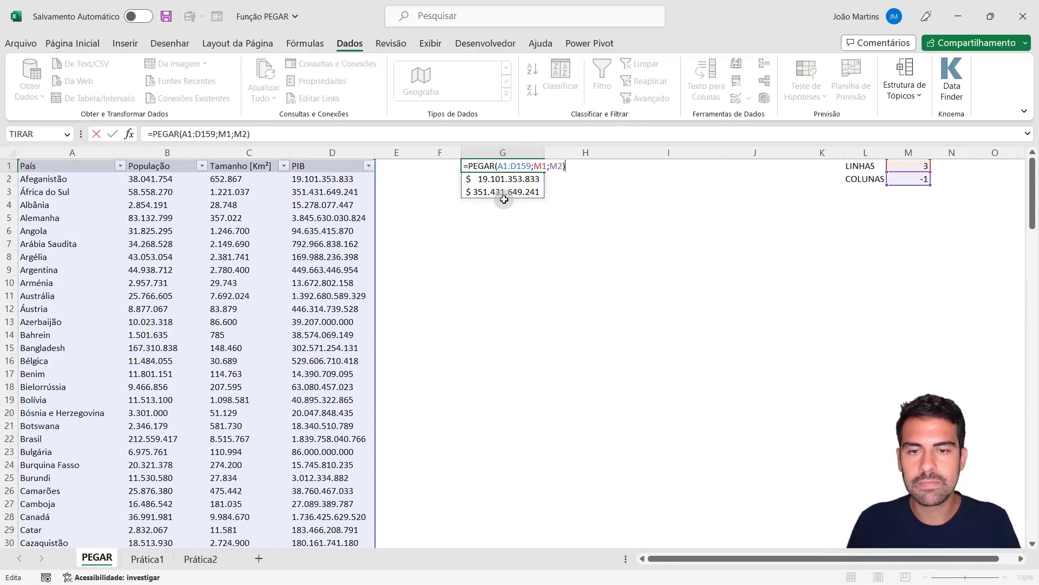
key("Escape")
left_click(148, 558)
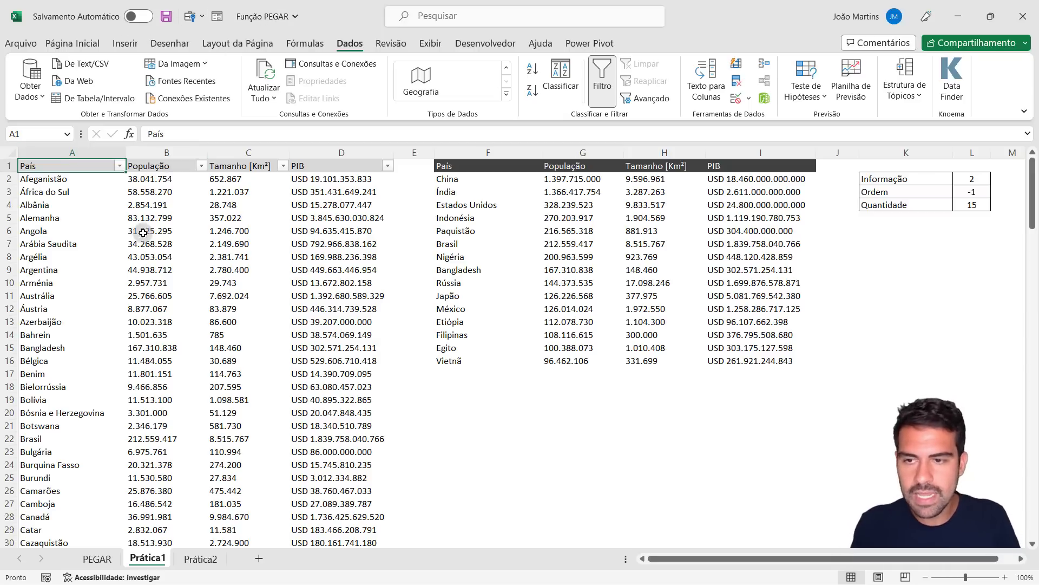
left_click(346, 165)
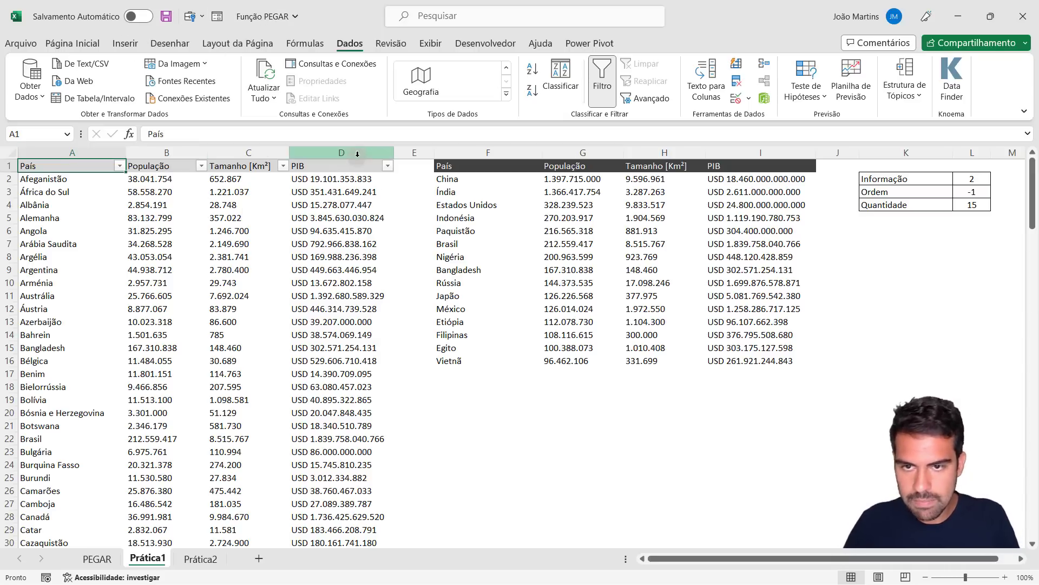
key("ctrl+a")
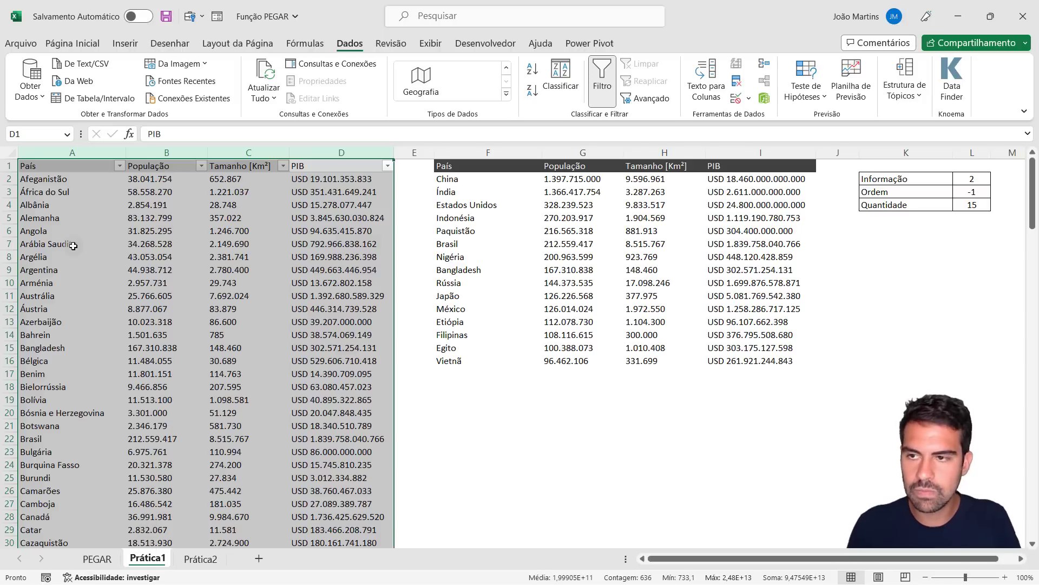
left_click(83, 165)
left_click(166, 167)
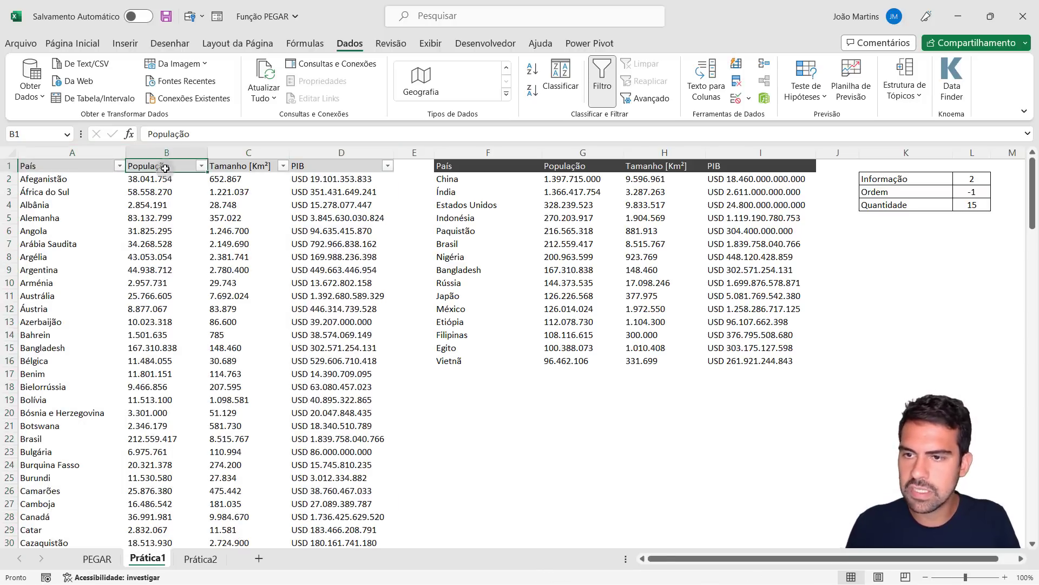
left_click(246, 165)
left_click(327, 164)
key("Left")
key("Left")
key("Left")
key("Down")
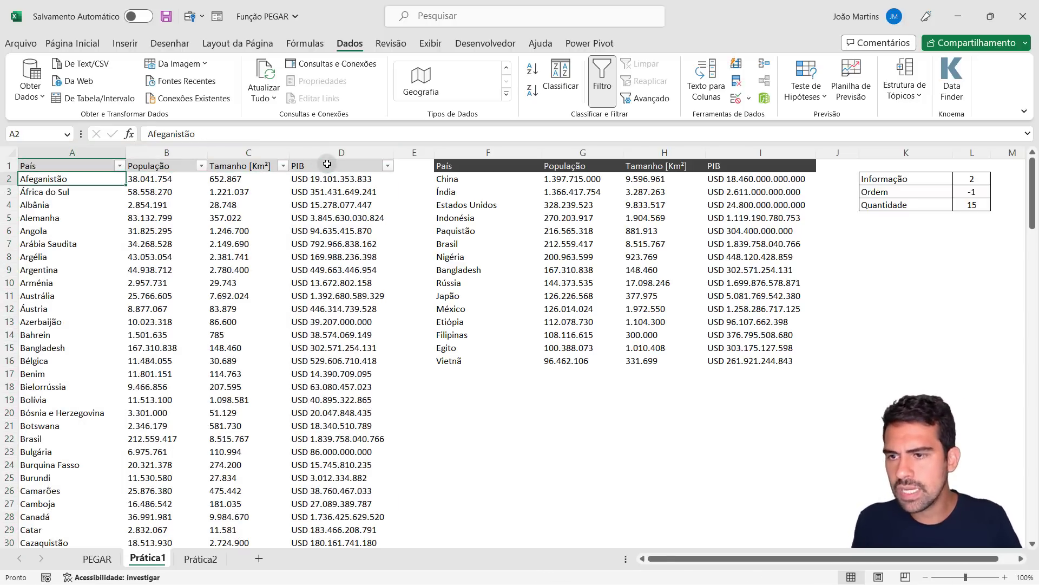
key("ctrl+shift+Down")
key("ctrl+Home")
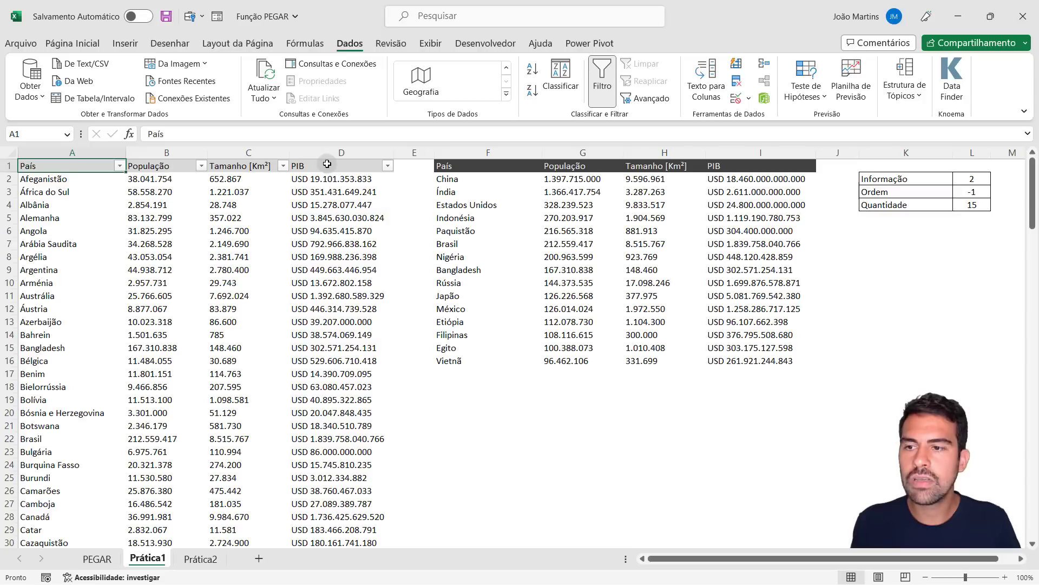
right_click(327, 165)
key("Escape")
left_click(99, 185)
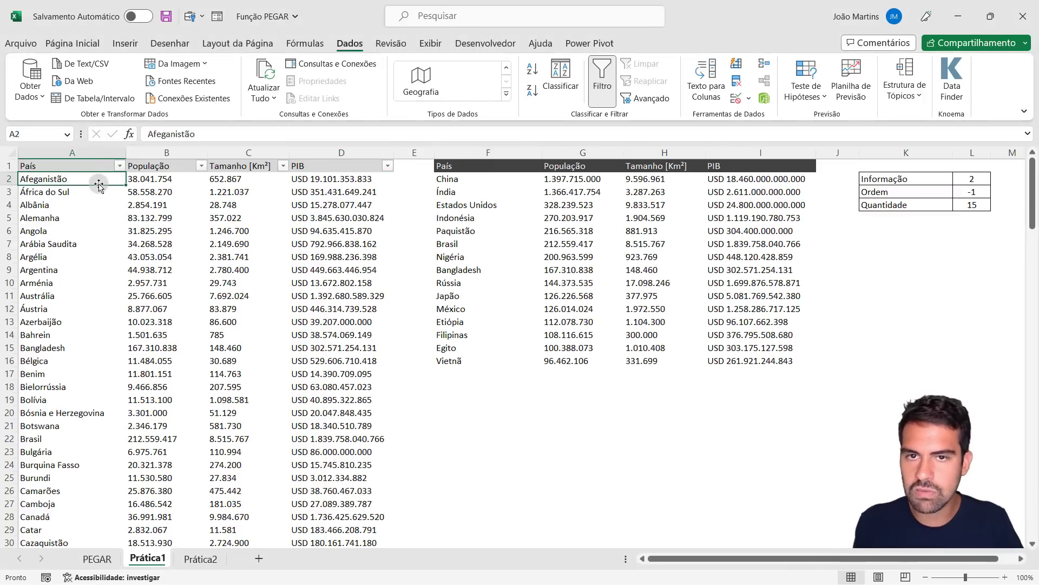
key("ctrl+shift+Down")
left_click(506, 93)
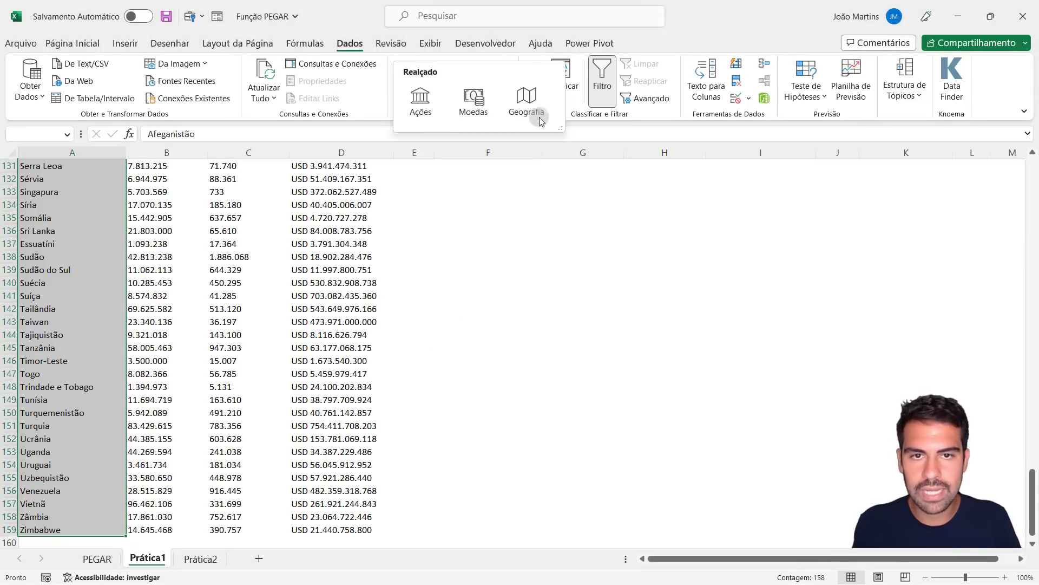
left_click(541, 120)
key("ctrl+Home")
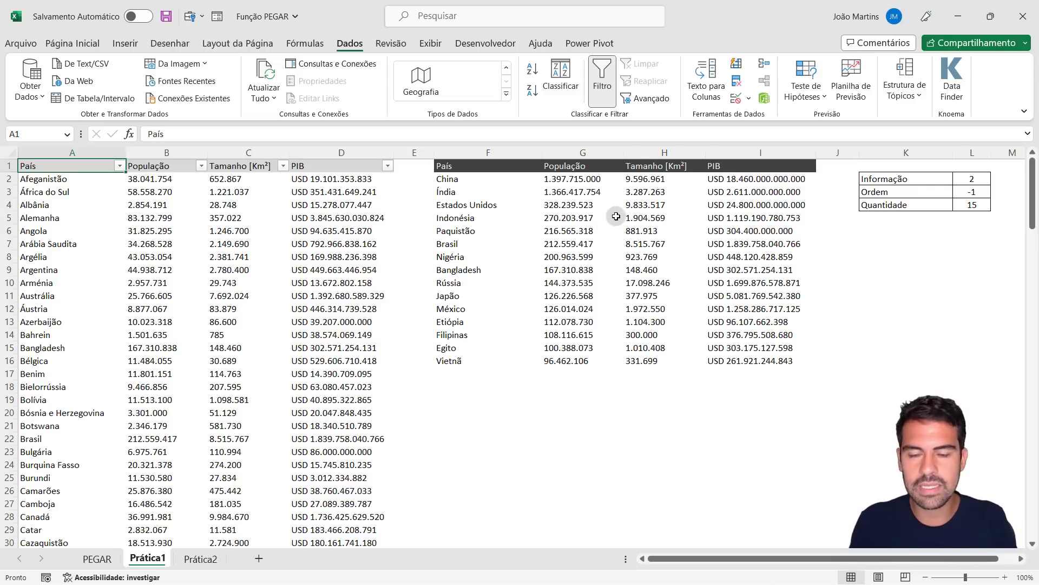
left_click(201, 558)
left_click(334, 314)
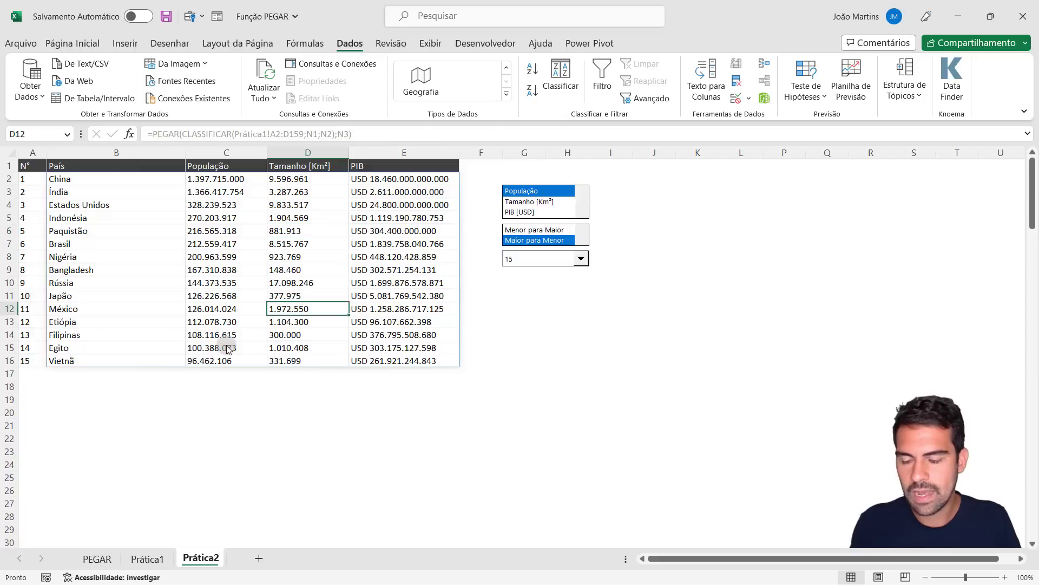
left_click(238, 347)
left_click(147, 558)
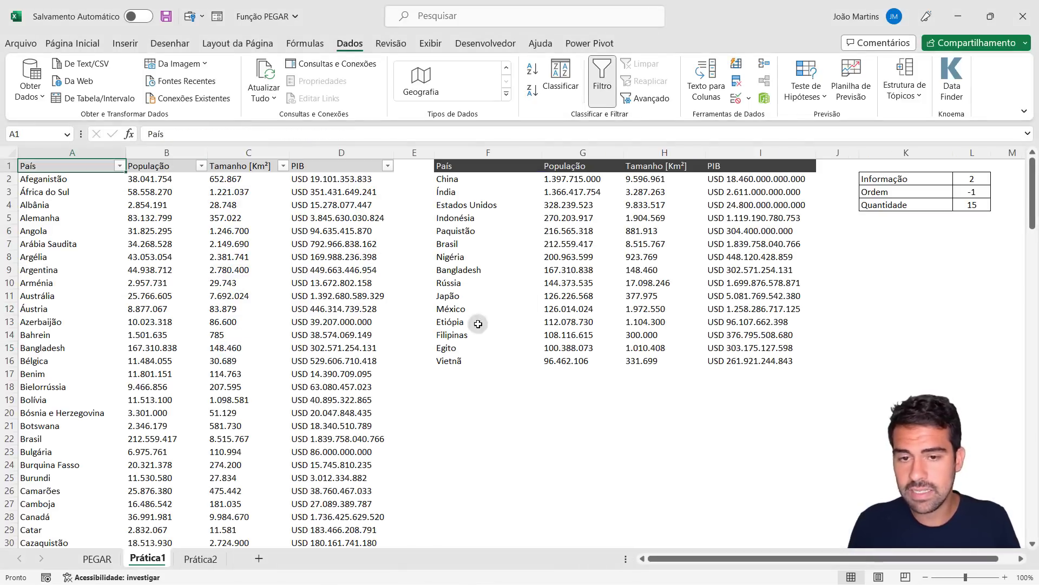
left_click(906, 180)
Set Informação in L2 to 3, then to 4 to rank countries by PIB
left_click(973, 180)
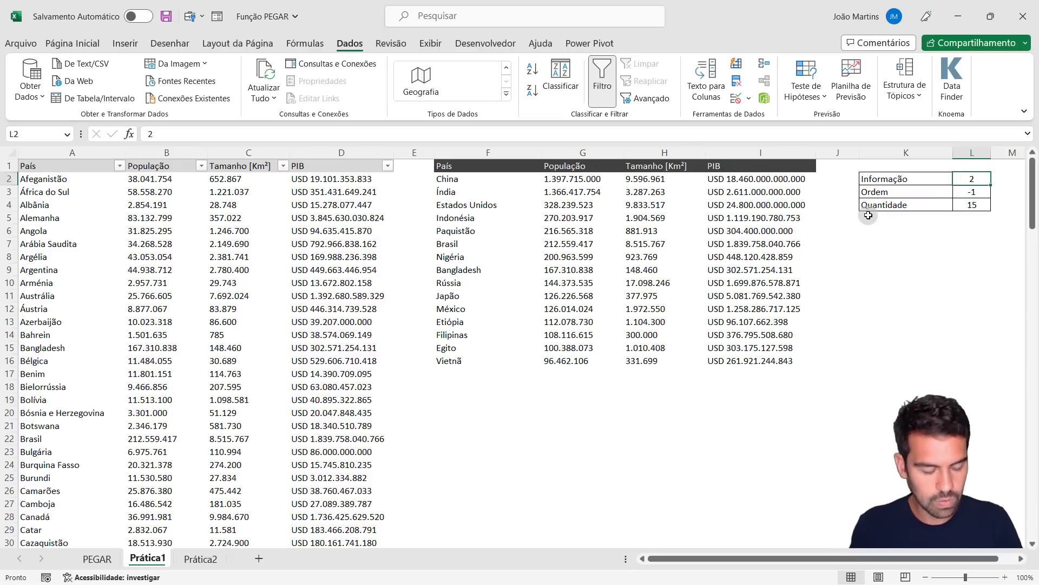
type("3")
key("Return")
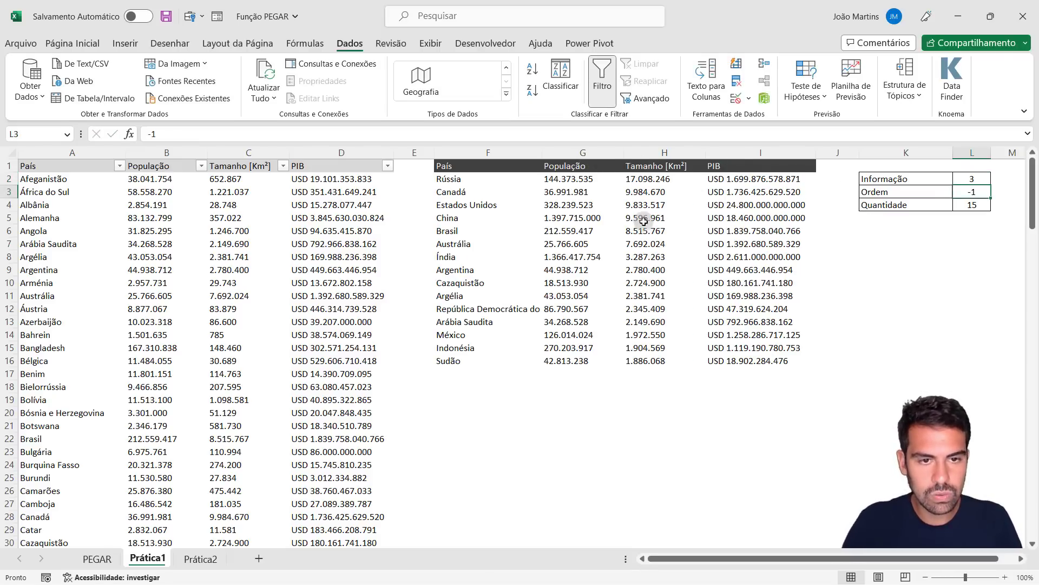
left_click(978, 180)
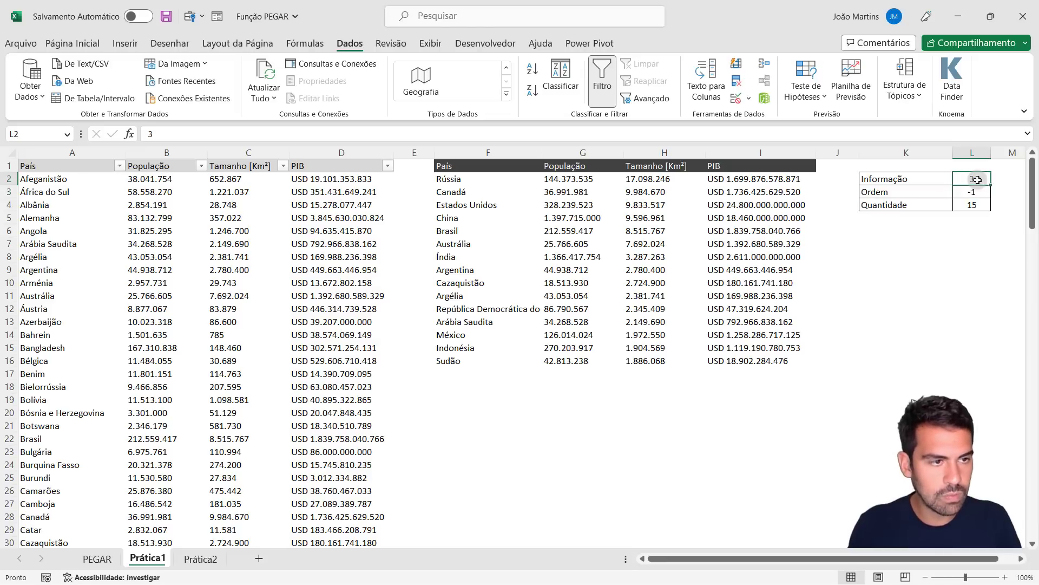
key("BackSpace")
type("4")
key("Return")
left_click(978, 180)
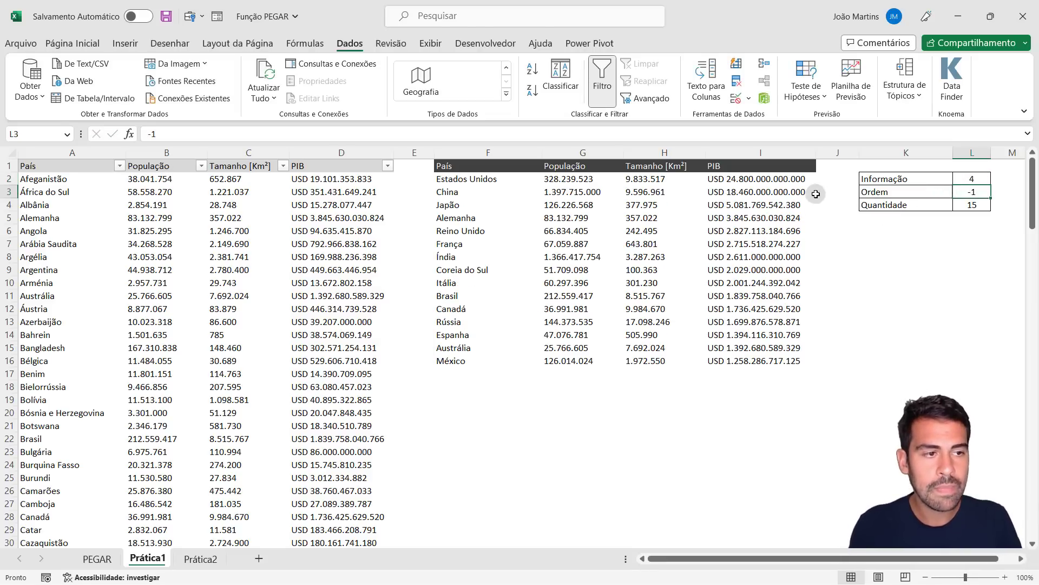
Review the Ordem setting and the result table headers G1–I1, then select the Ordem cell L3
left_click(893, 193)
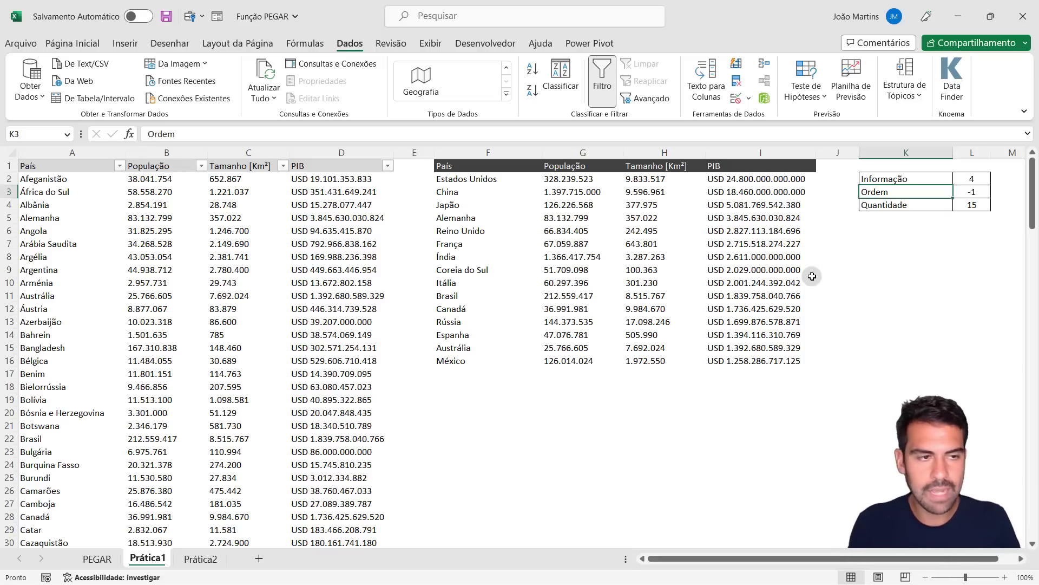
left_click(975, 179)
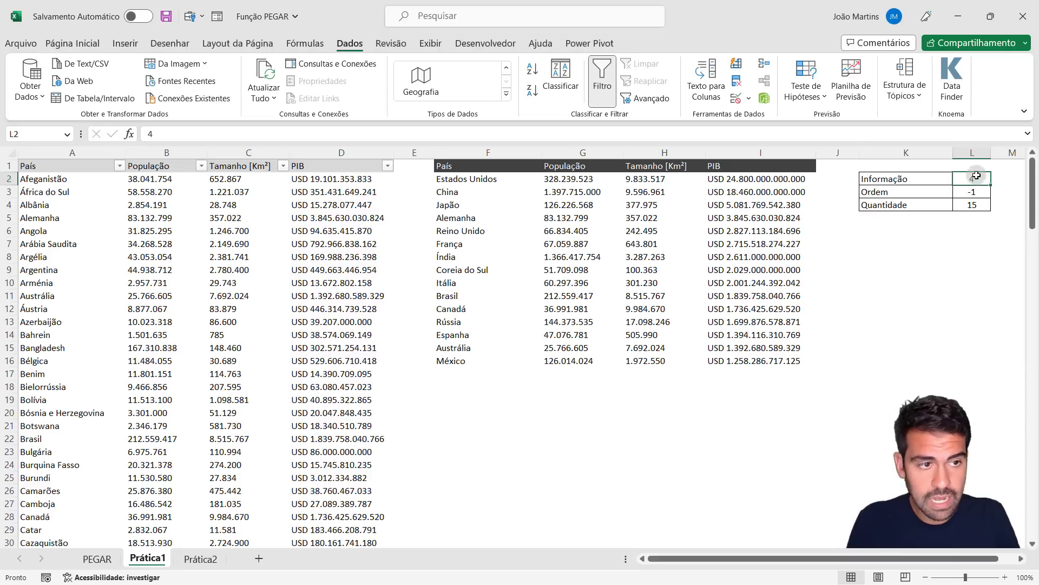
left_click(578, 165)
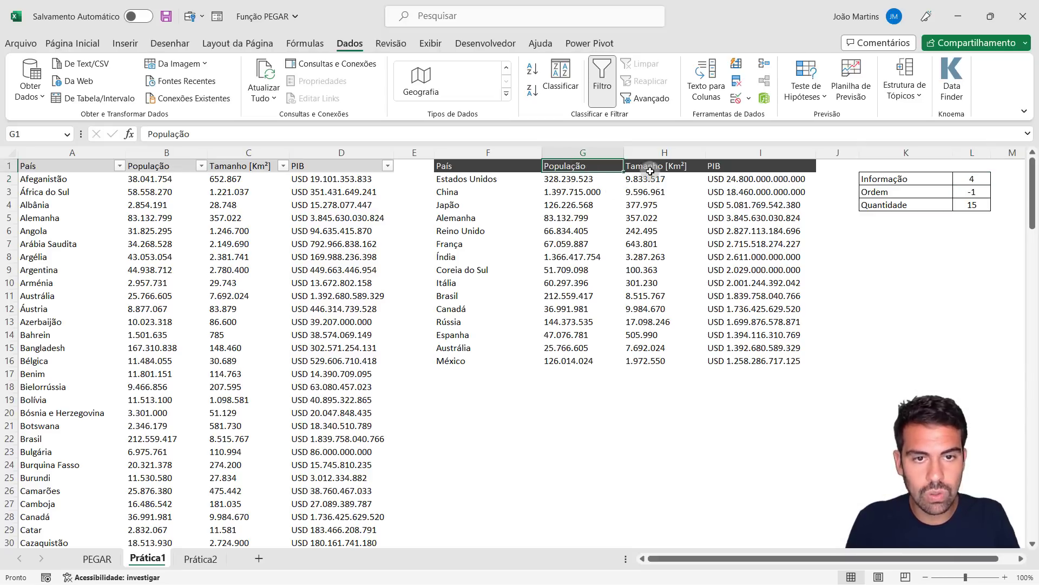
left_click(650, 166)
left_click(736, 165)
left_click(973, 177)
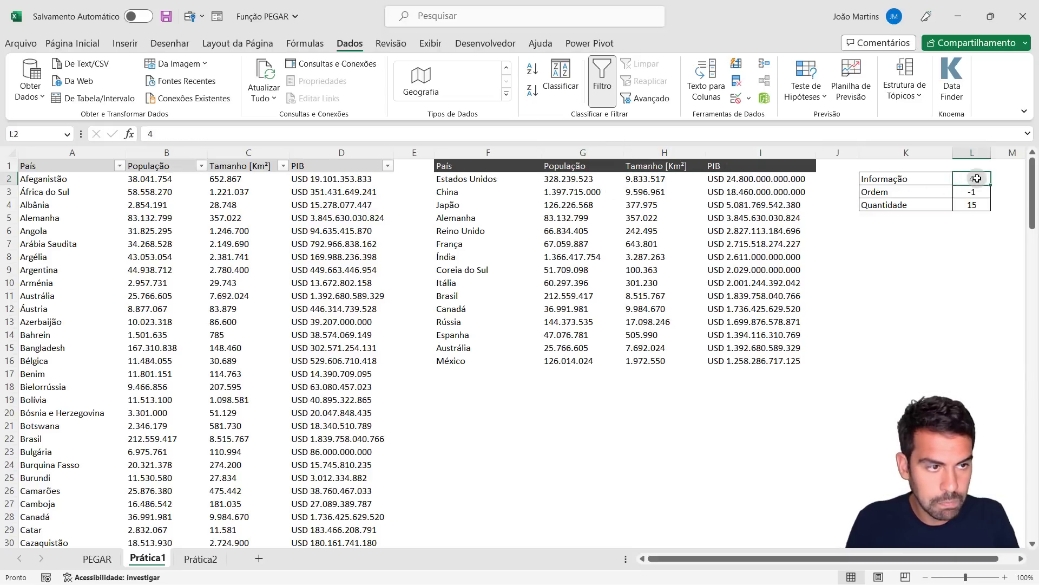
left_click(973, 194)
Set Ordem to -1, then 1, checking the ranked PIB results each time
type("-1")
key("Return")
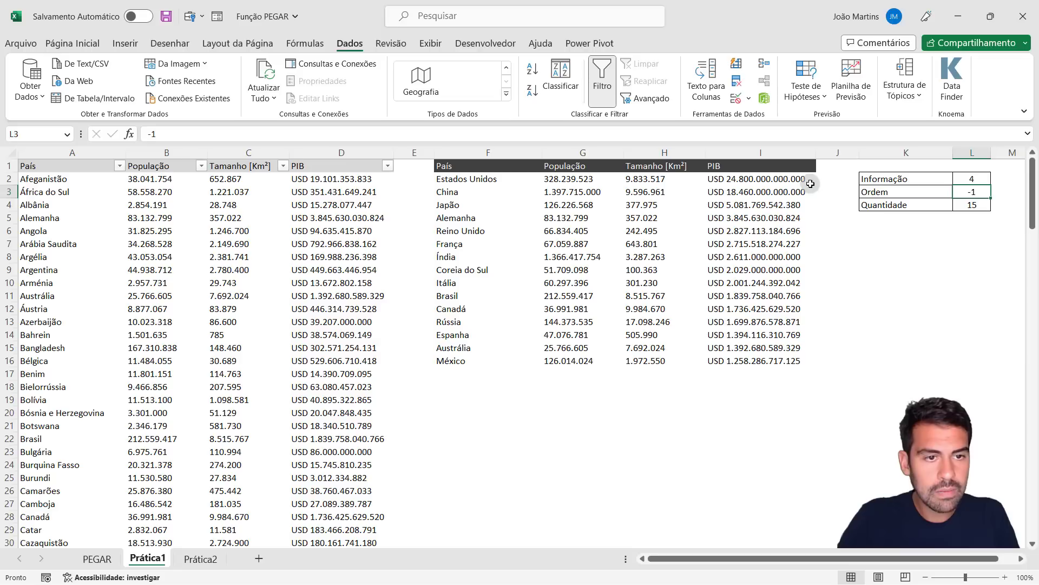
left_click_drag(806, 178, 805, 361)
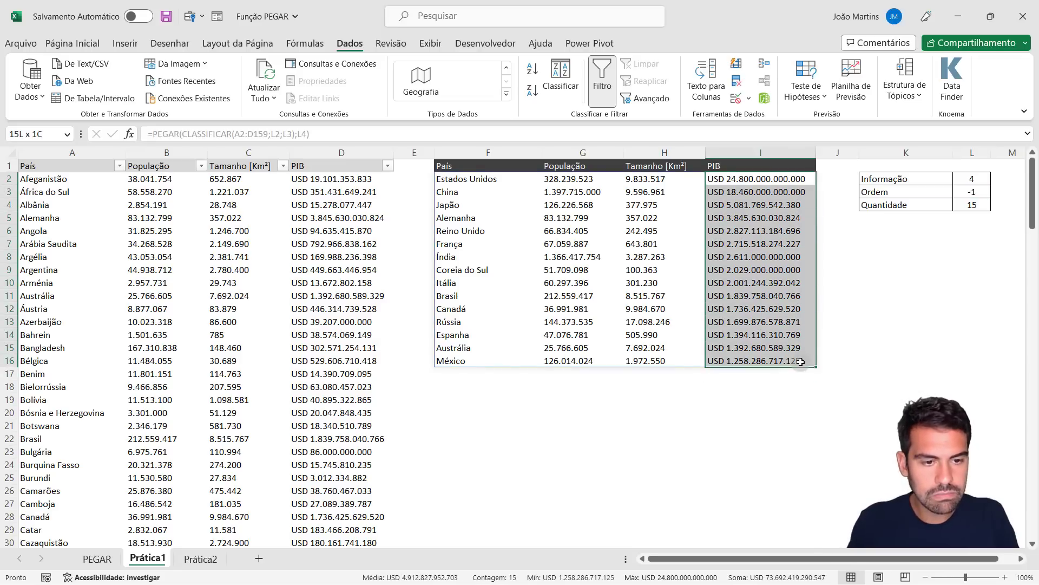
left_click(964, 190)
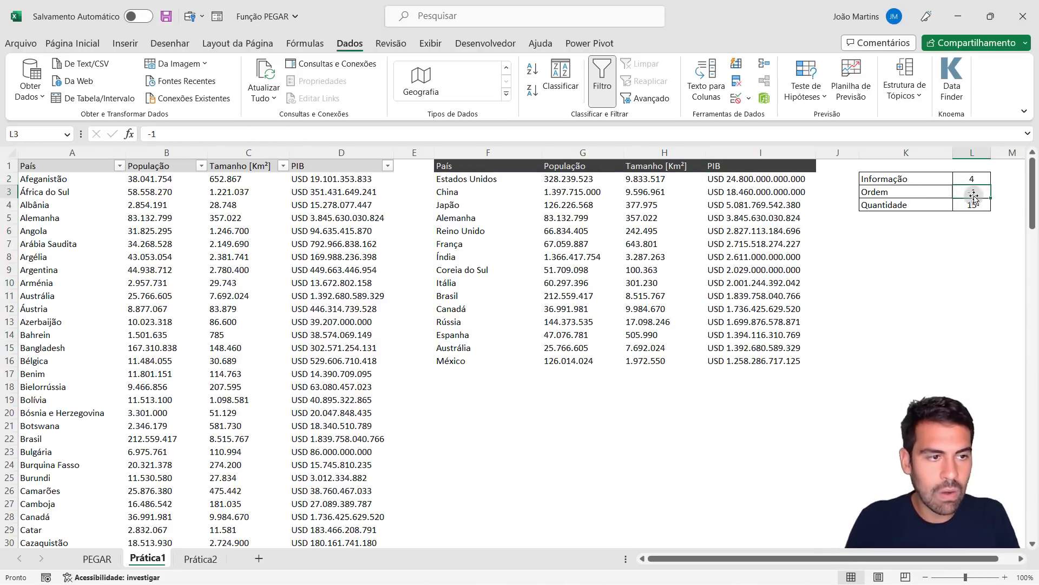
type("1")
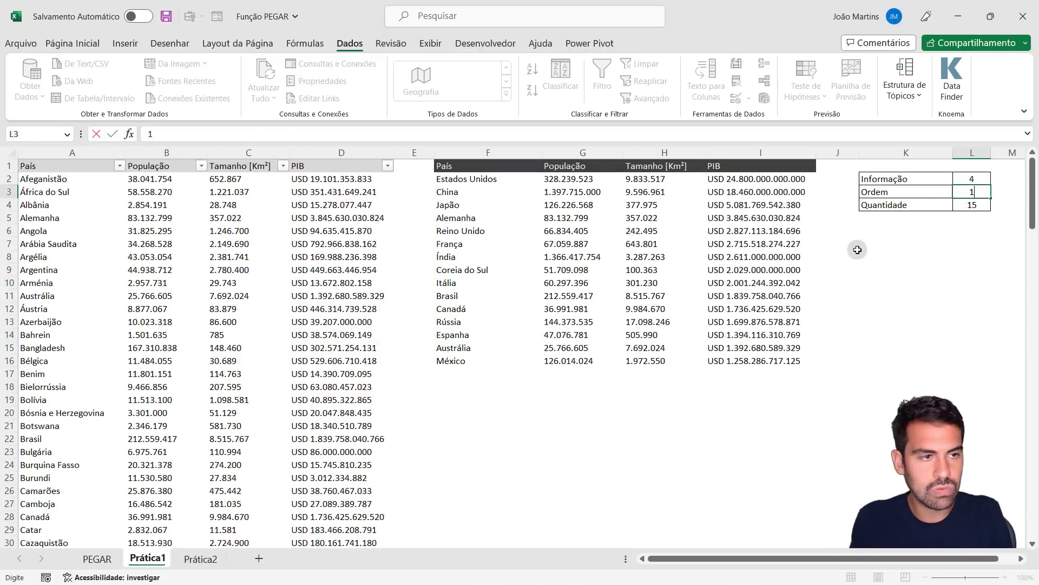
key("Return")
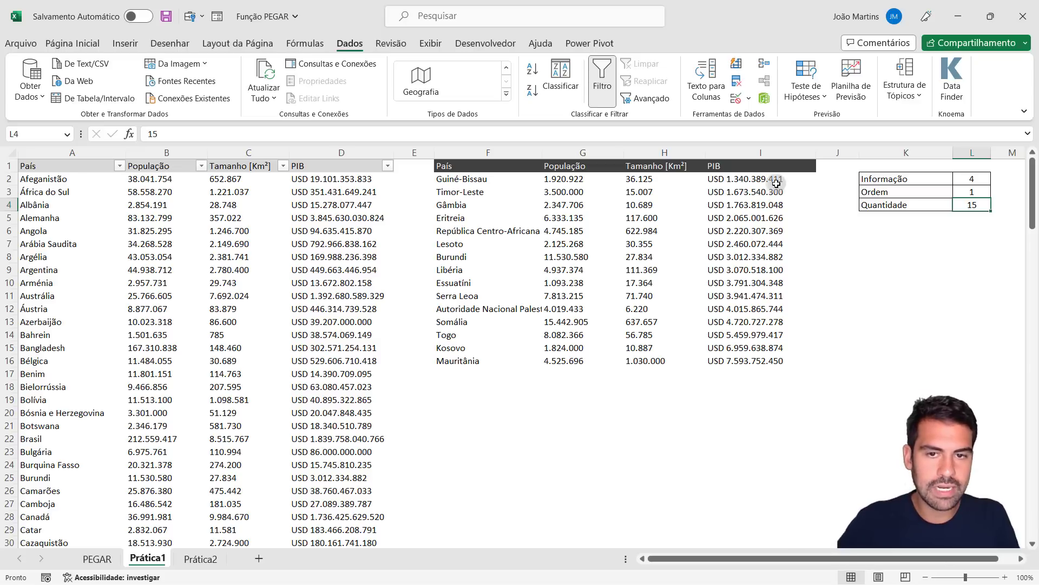
left_click_drag(771, 181, 759, 361)
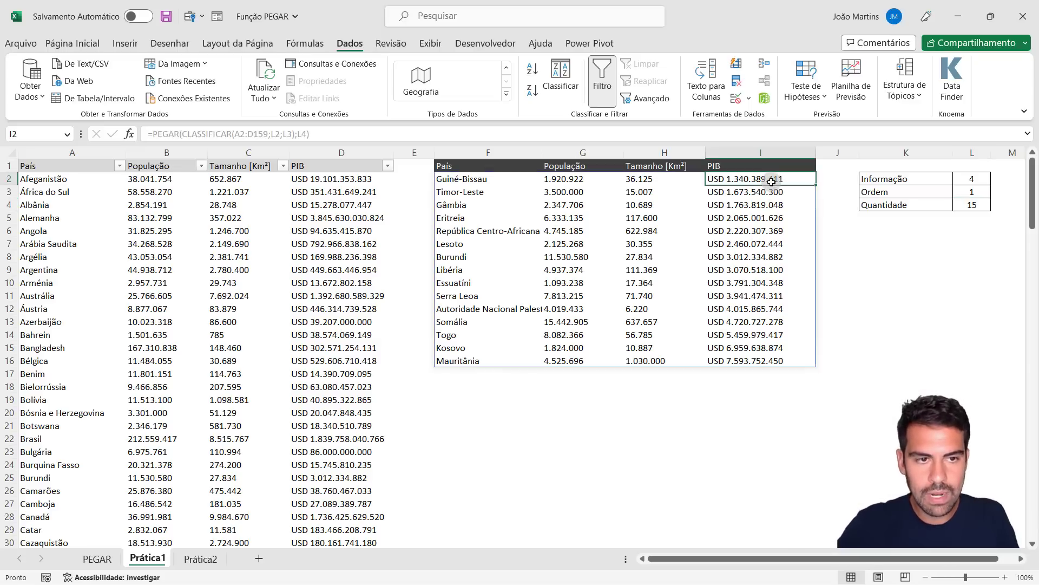
Restore Ordem -1 and set Quantidade to 5, reviewing the five largest PIB values
left_click(965, 193)
type("-1")
key("Return")
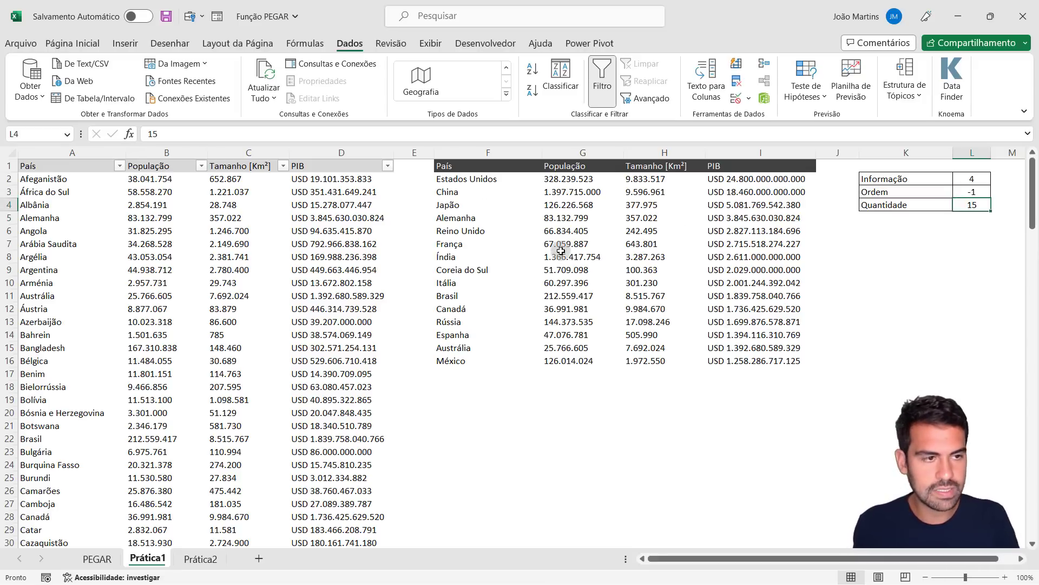
type("5")
key("Return")
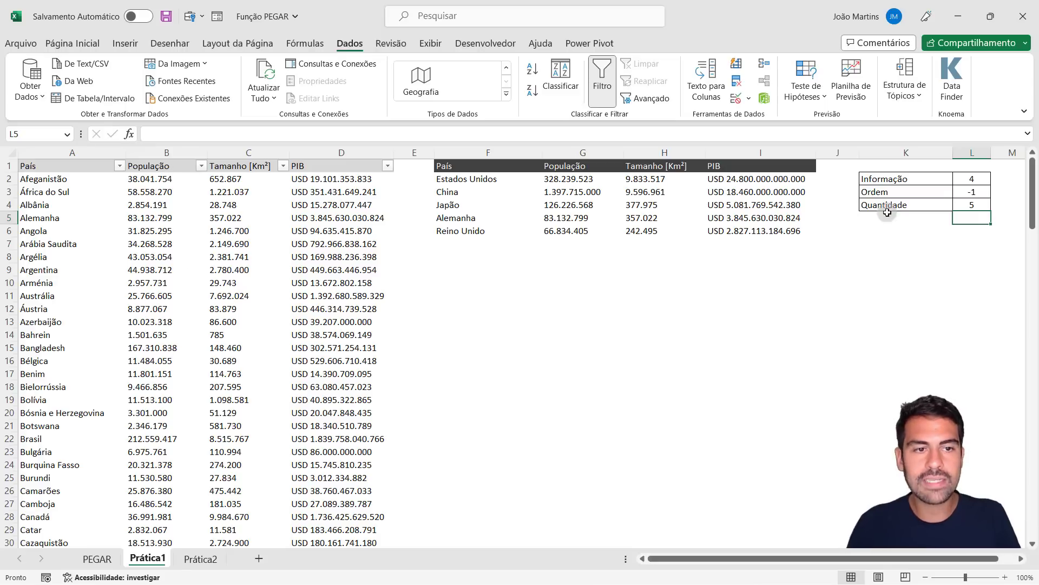
left_click(969, 201)
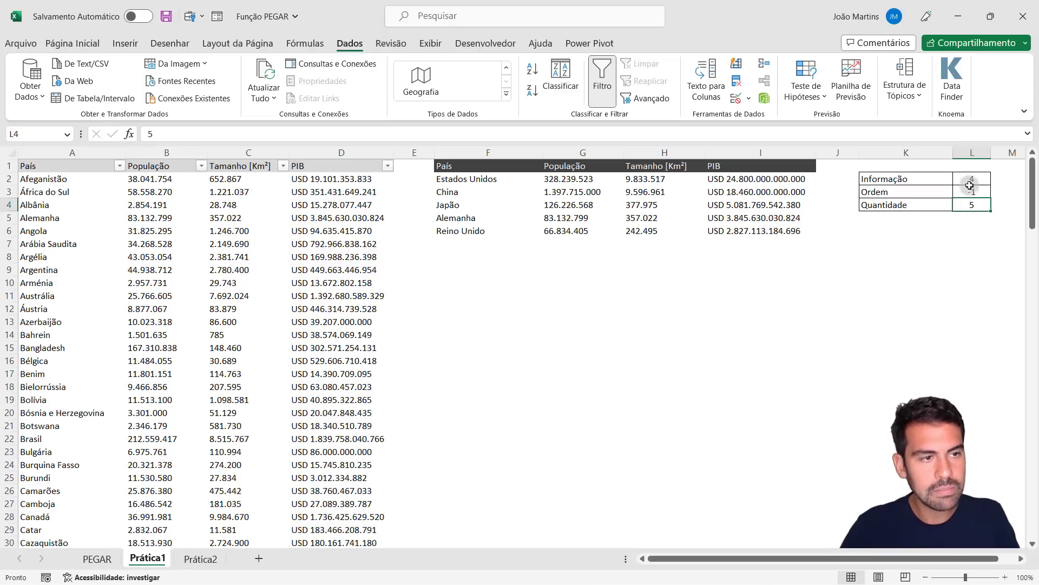
left_click(971, 180)
left_click(784, 181)
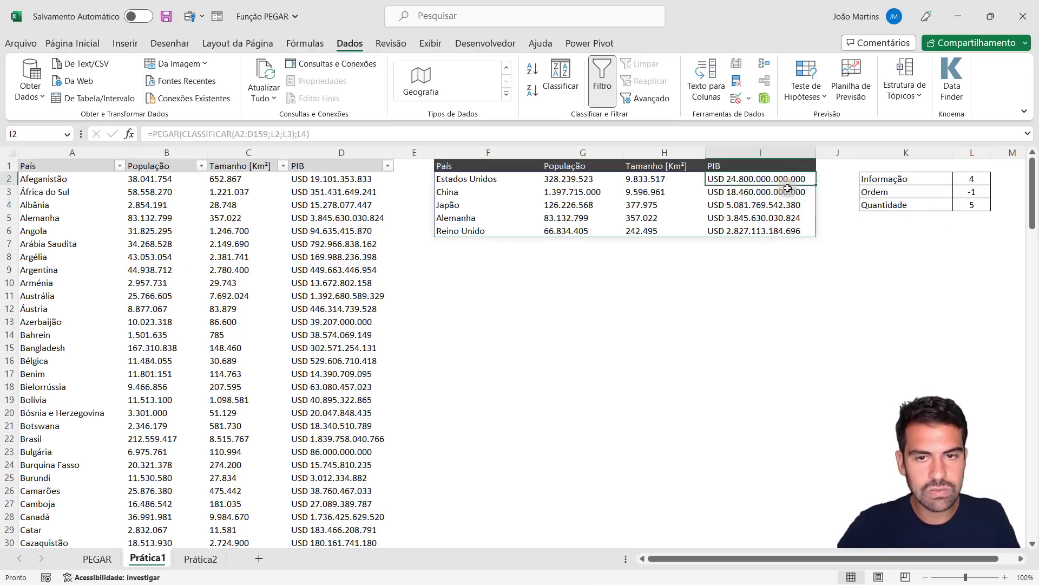
left_click(782, 192)
left_click(778, 201)
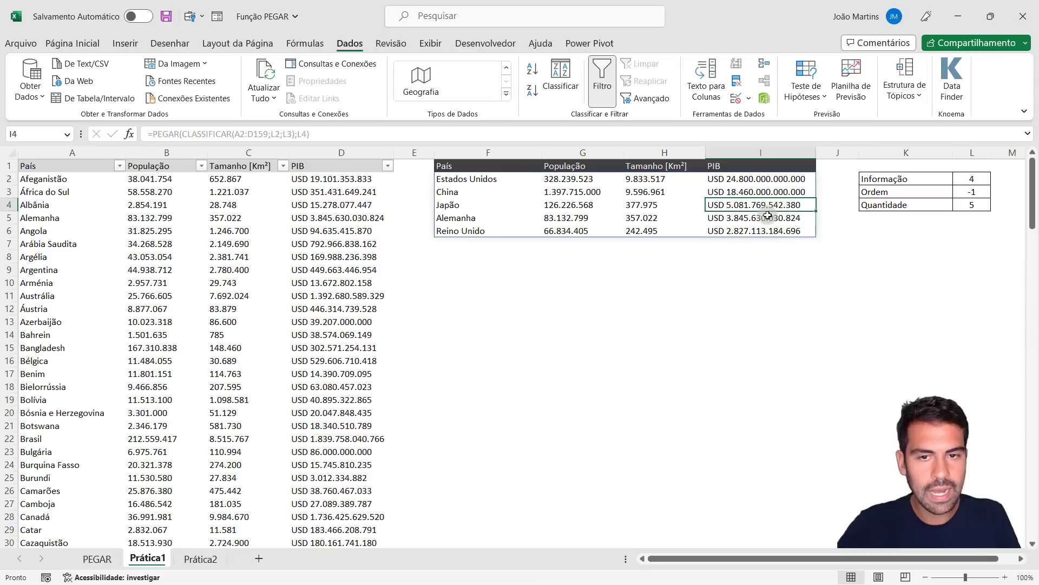
left_click(774, 217)
left_click(770, 230)
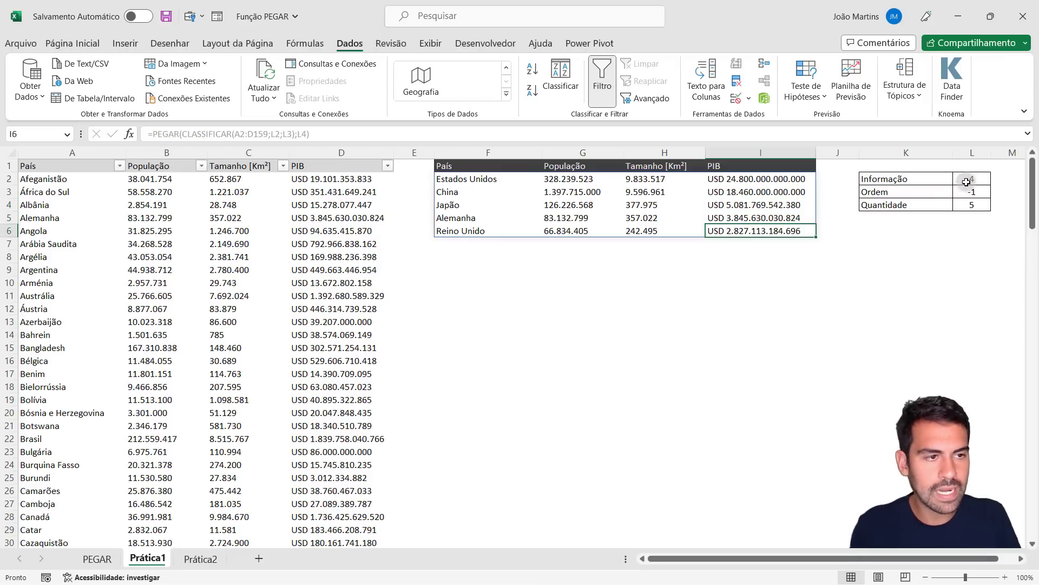
Set Informação to 3 to rank by area and review the ranked area values
left_click(984, 179)
type("3")
key("Return")
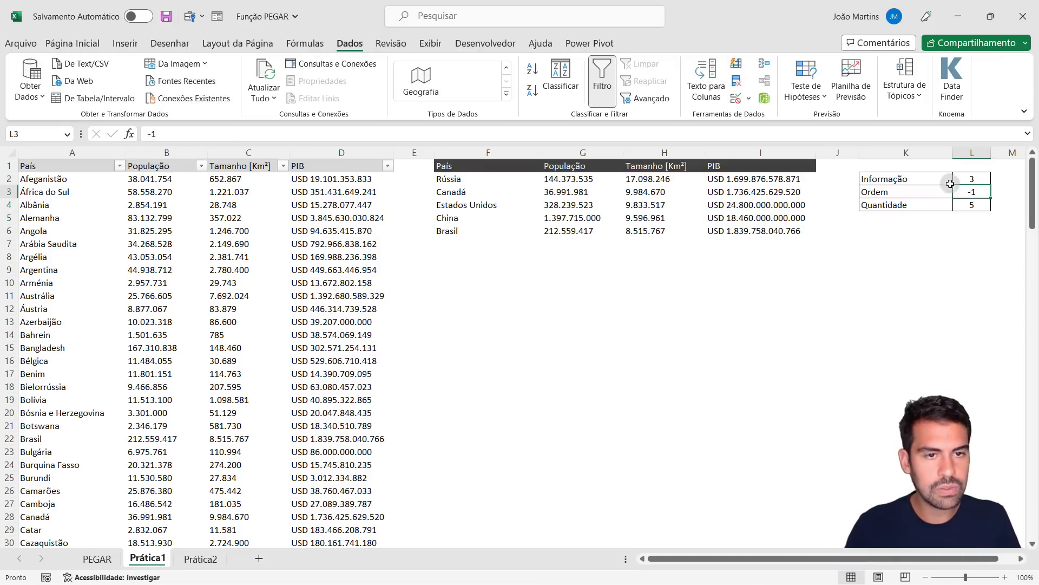
left_click(665, 178)
left_click(663, 192)
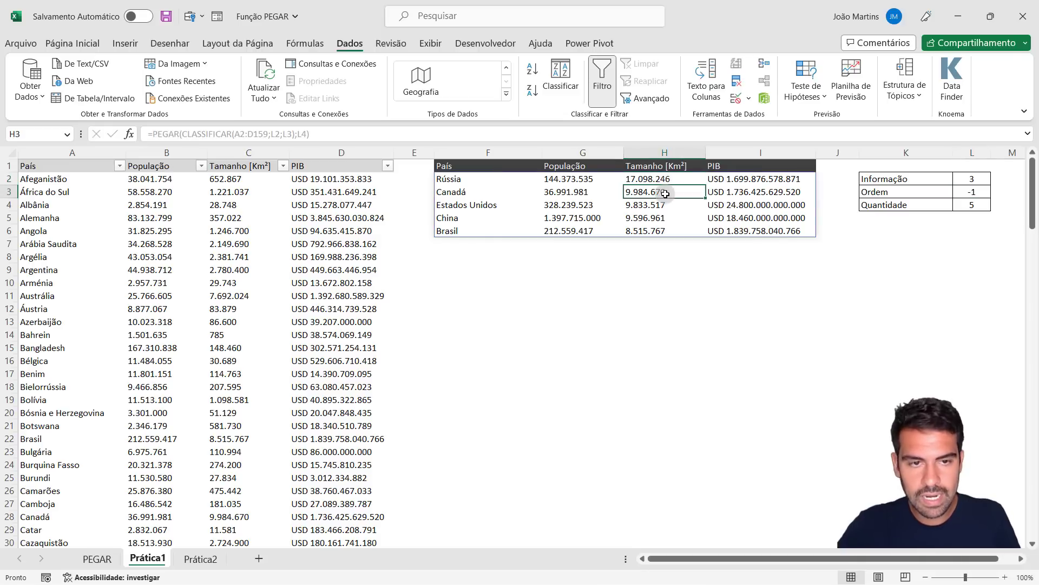
left_click(661, 208)
left_click(659, 217)
left_click(661, 231)
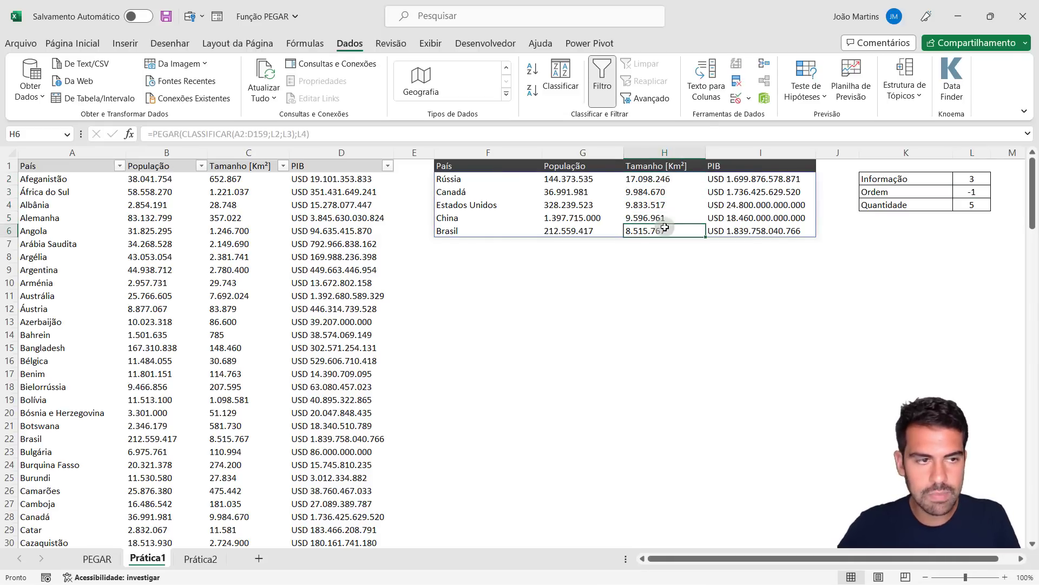
Set Informação to 2 to rank by population and review the ranked population values
left_click(967, 180)
key("BackSpace")
type("2")
key("Return")
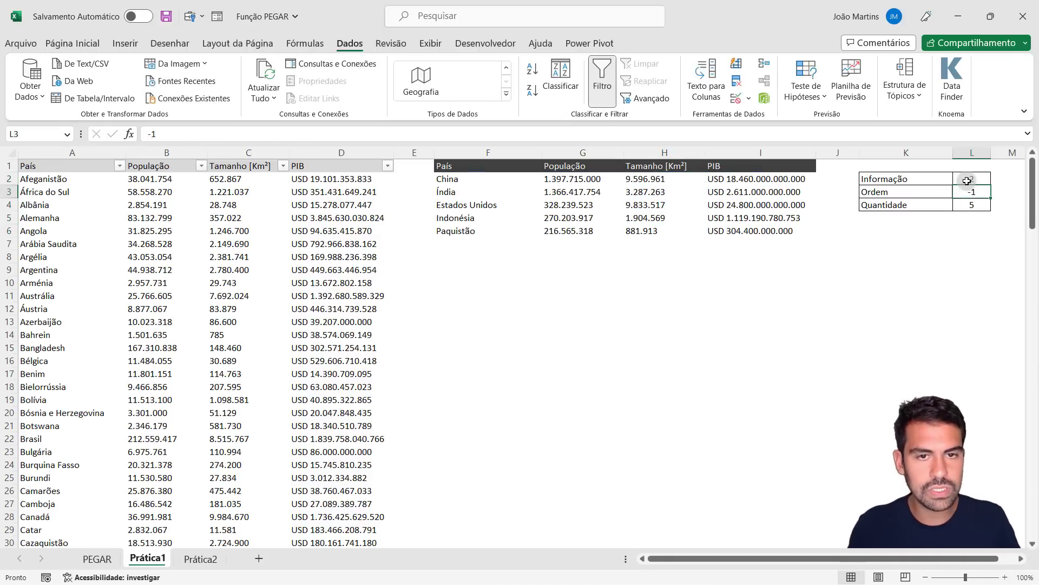
left_click(957, 204)
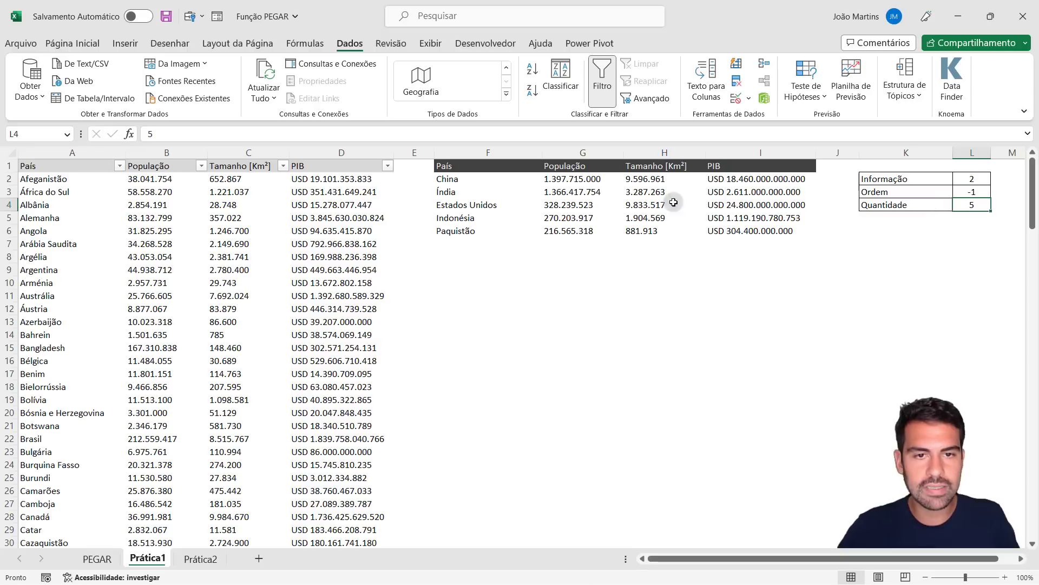
left_click(564, 181)
left_click(566, 190)
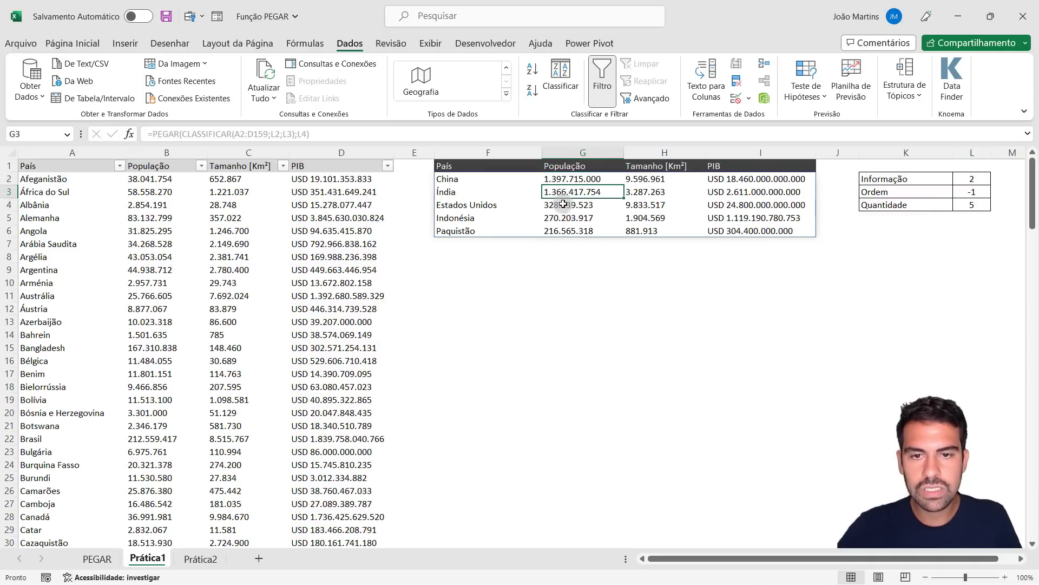
left_click(564, 205)
left_click(565, 218)
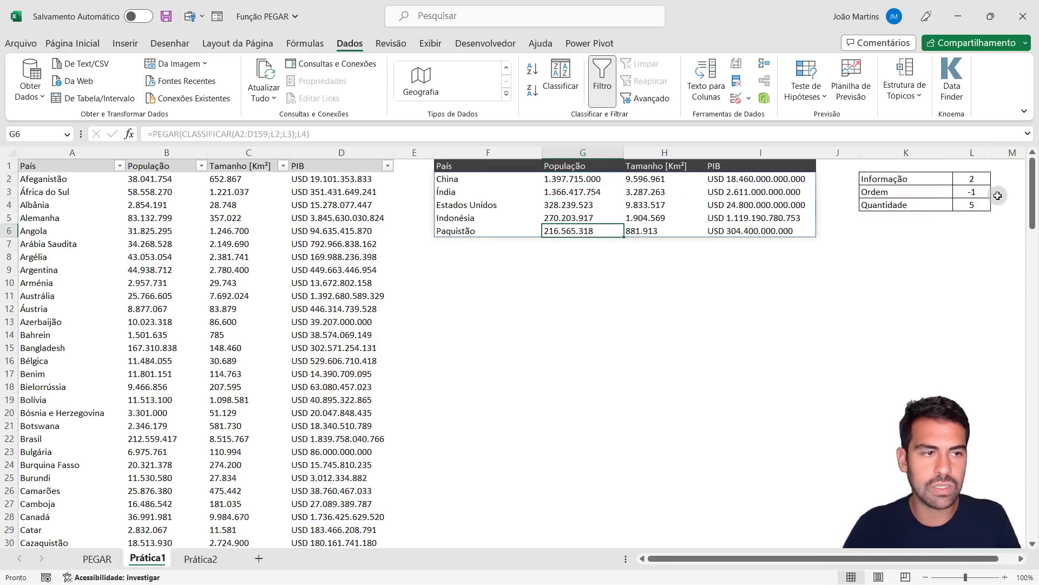
Set Ordem to 1 and Quantidade to 10, listing the ten least populous countries
left_click(976, 196)
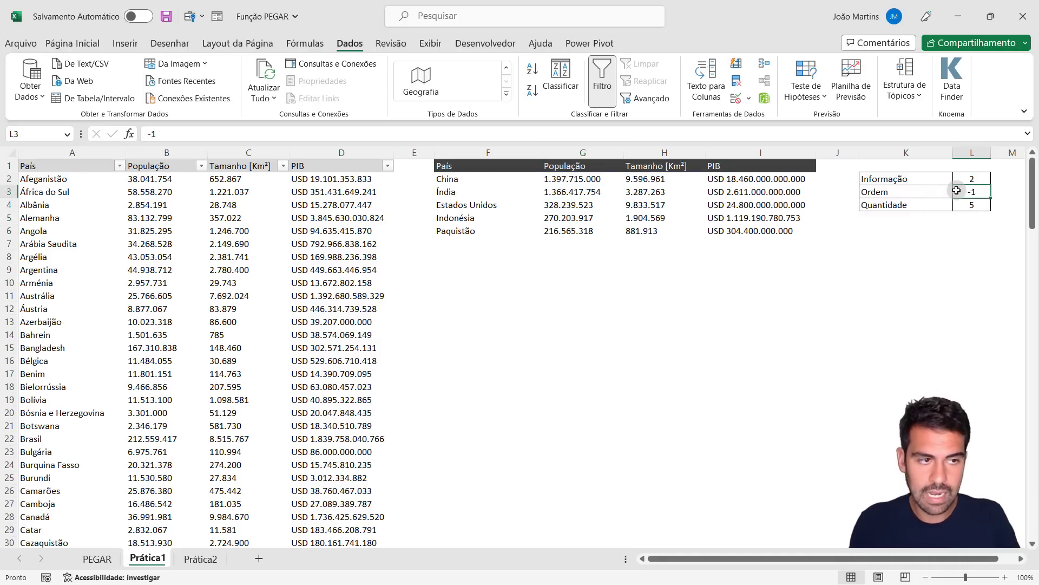
key("BackSpace")
key("BackSpace")
type("1")
key("Return")
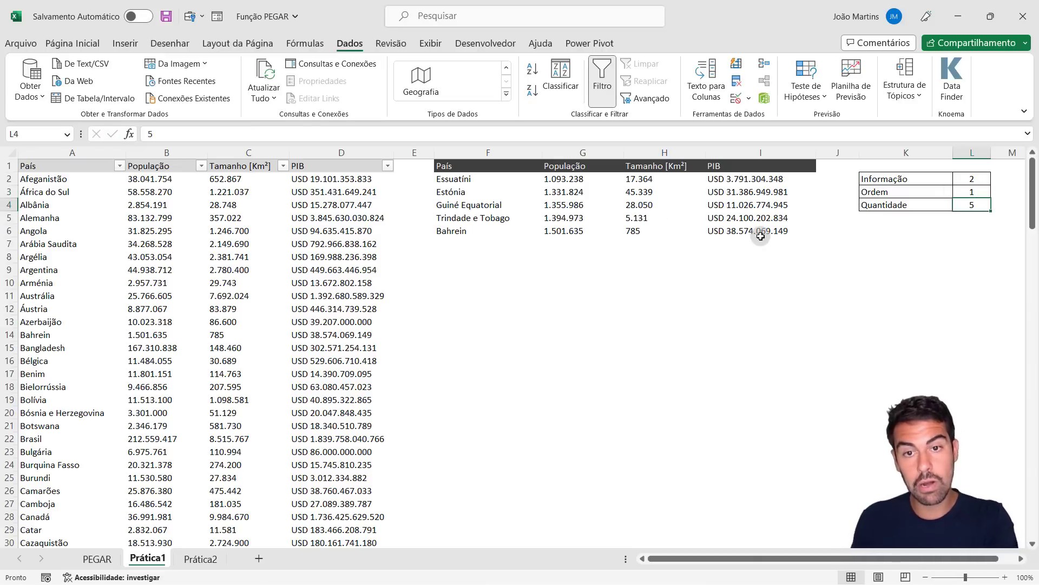
left_click(965, 179)
left_click(967, 204)
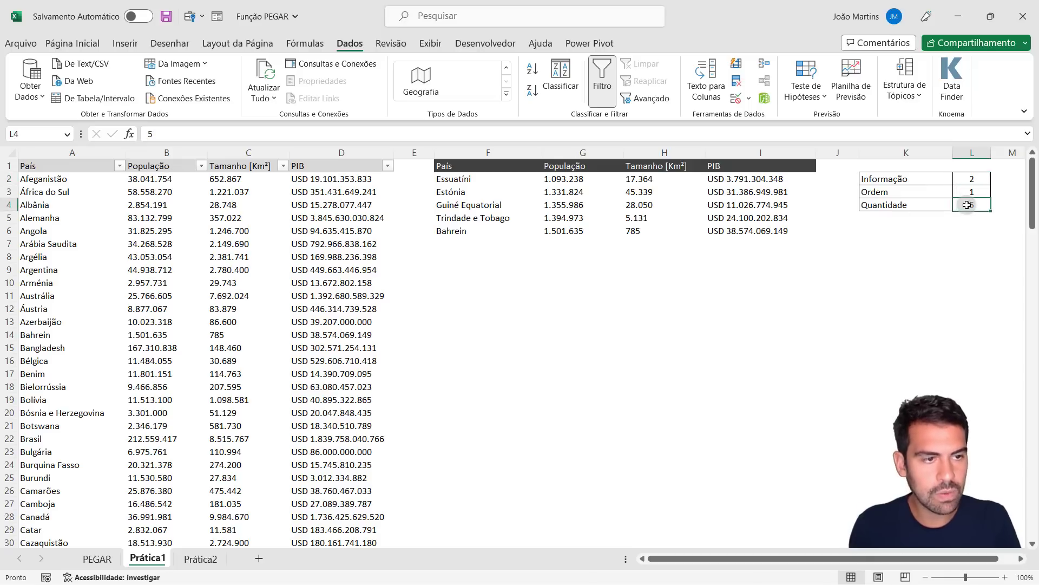
key("BackSpace")
type("10")
key("Return")
key("Up")
key("Up")
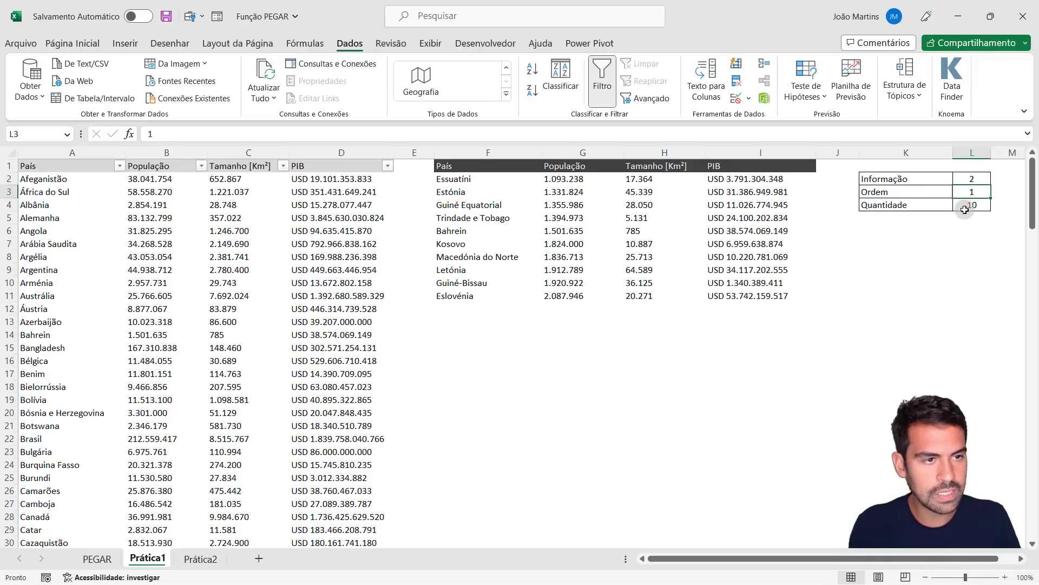
left_click(564, 170)
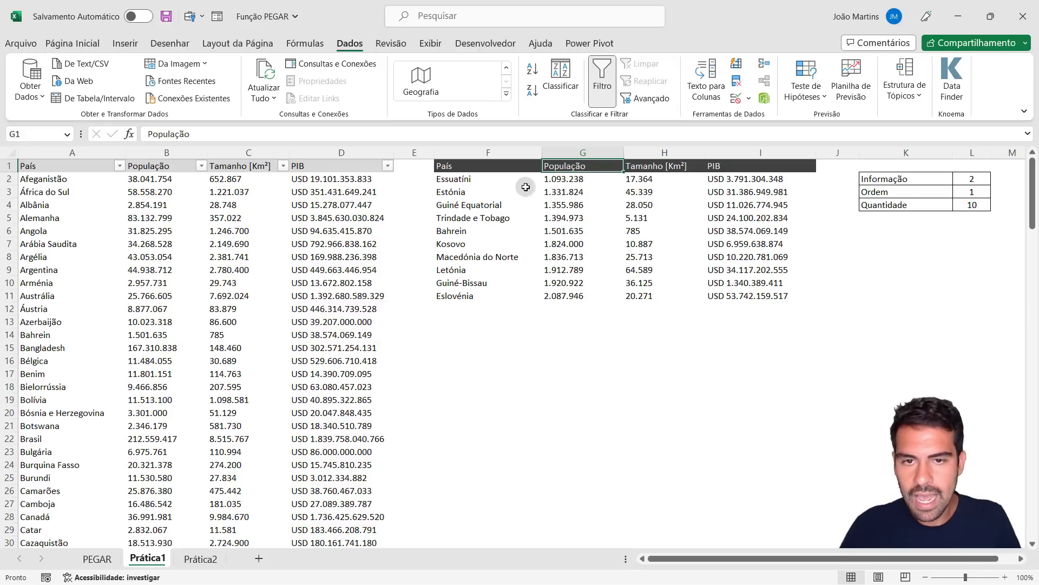
left_click(497, 181)
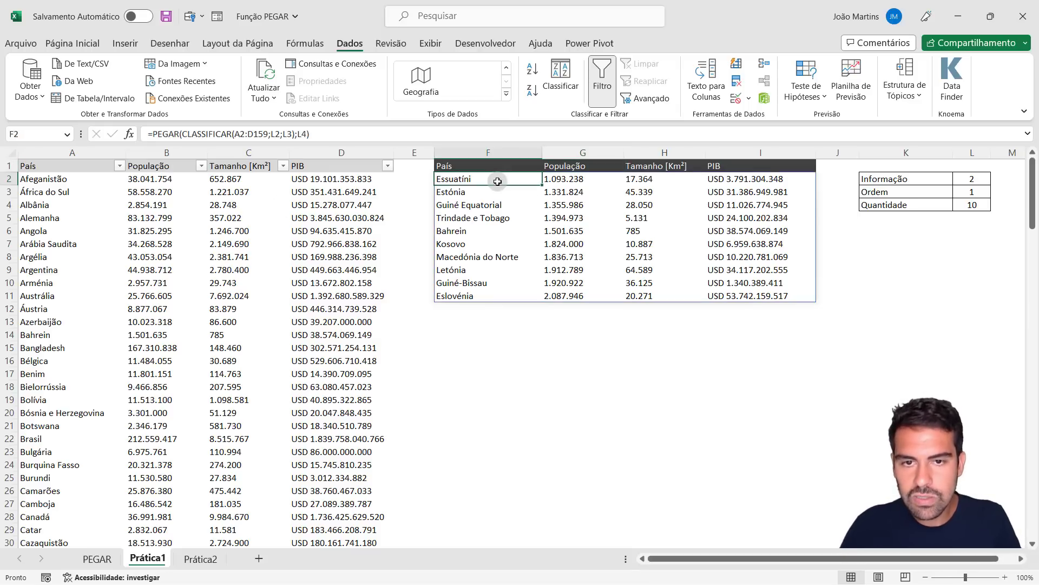
left_click(566, 194)
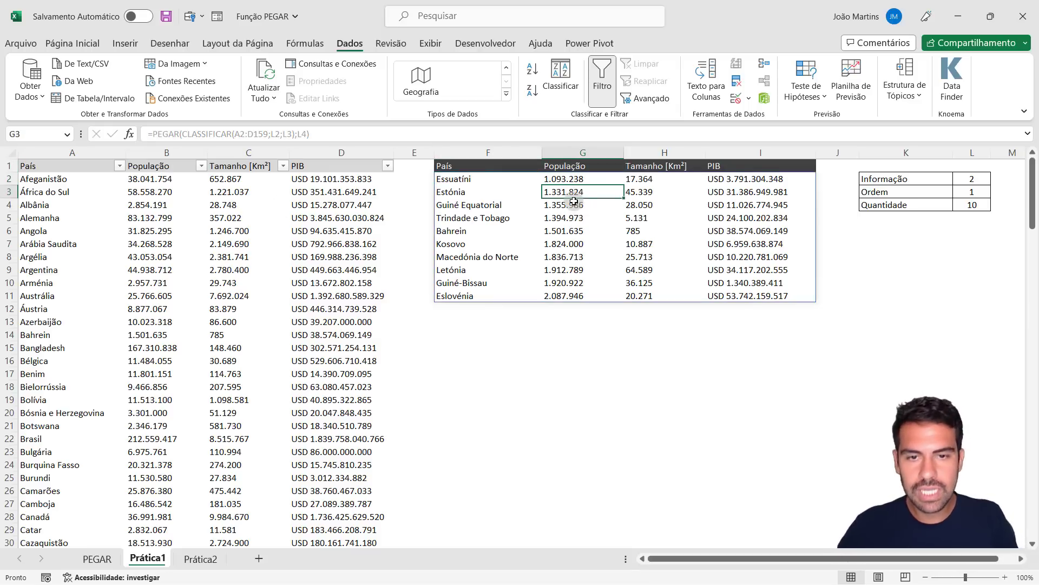
left_click(569, 206)
left_click(571, 218)
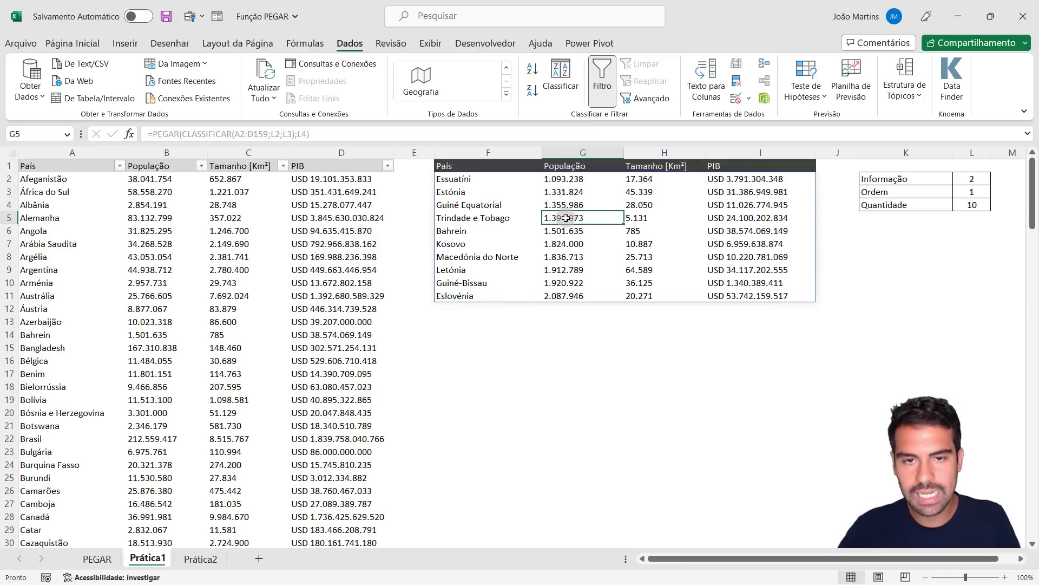
left_click(563, 232)
left_click(561, 244)
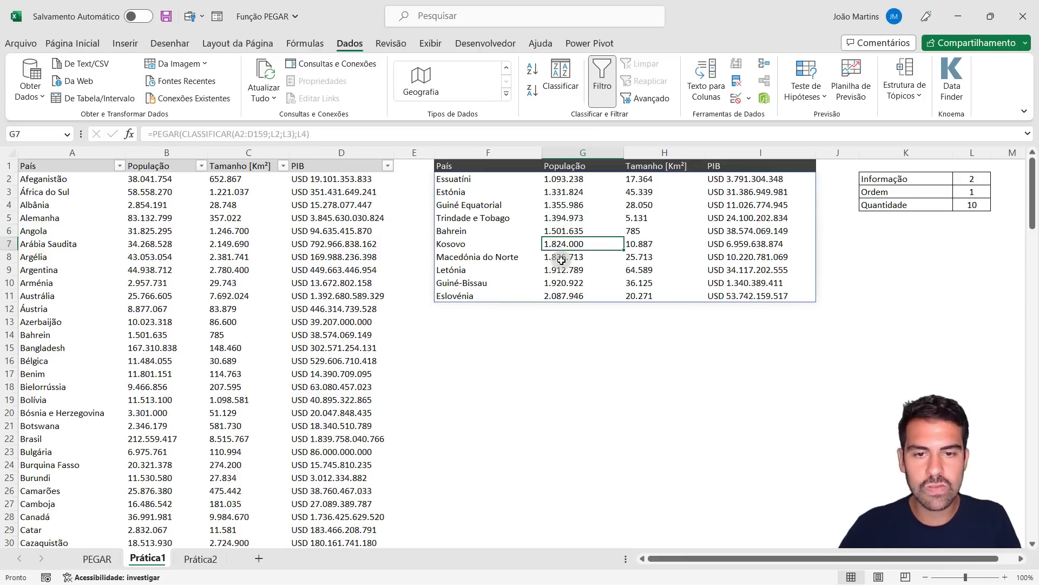
left_click(564, 260)
left_click(563, 269)
left_click(562, 283)
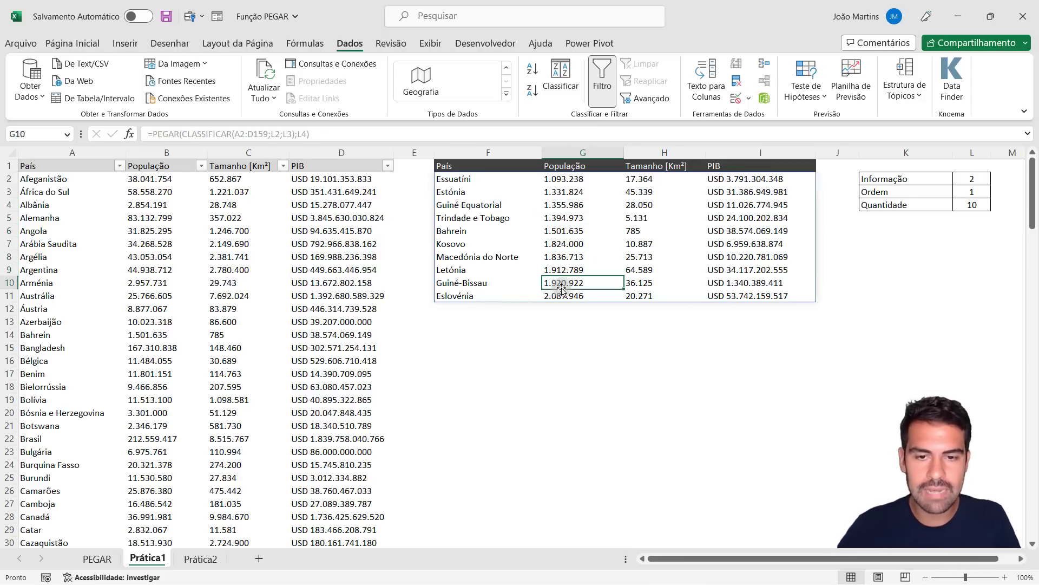
left_click(562, 295)
left_click_drag(568, 178, 572, 295)
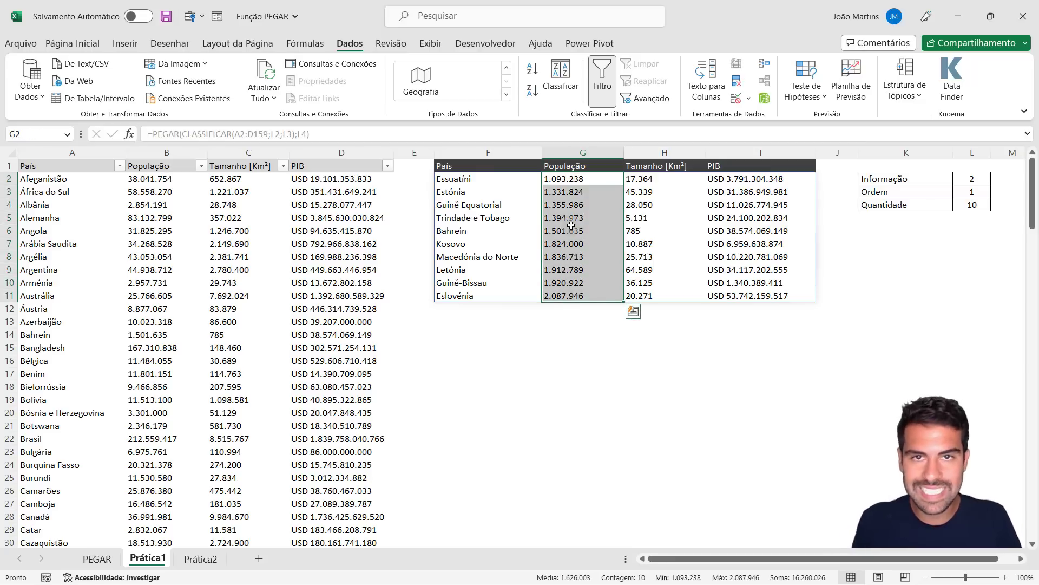
left_click(216, 283)
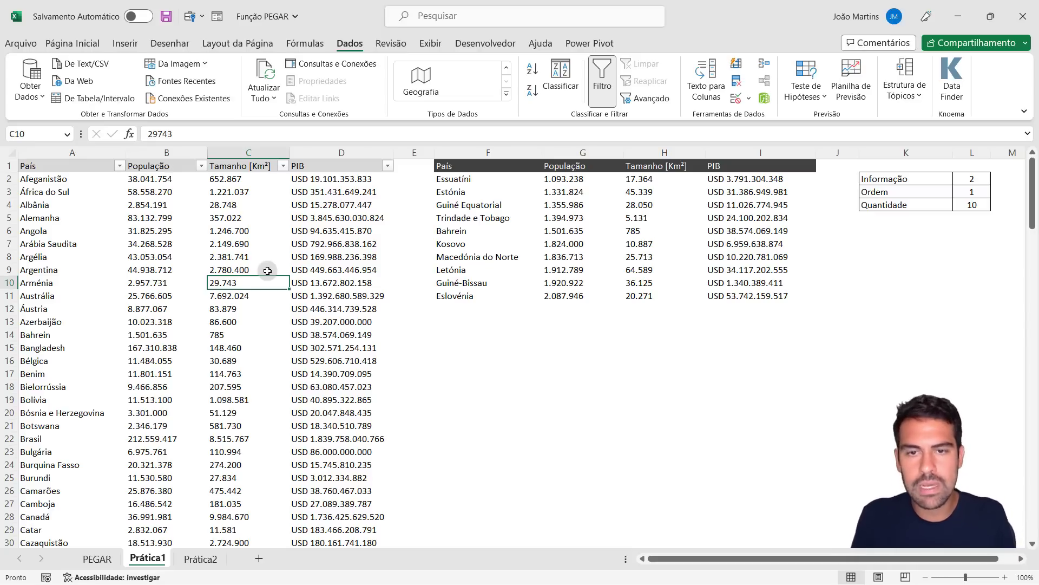
left_click(485, 179)
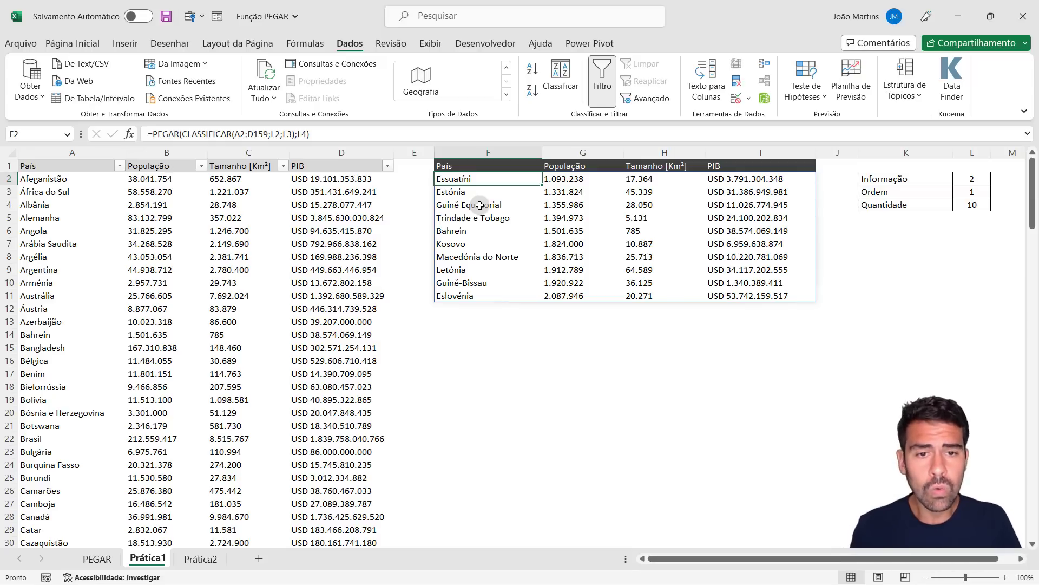
Replace F2's formula with =CLASSIFICAR( taking the country table A2:D159 as its array
key("Delete")
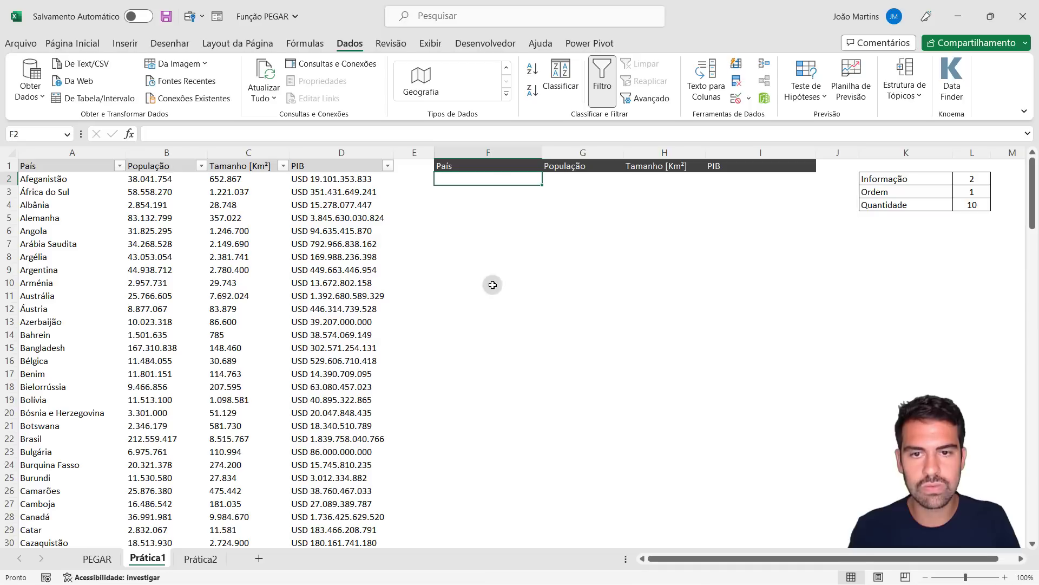
type("=")
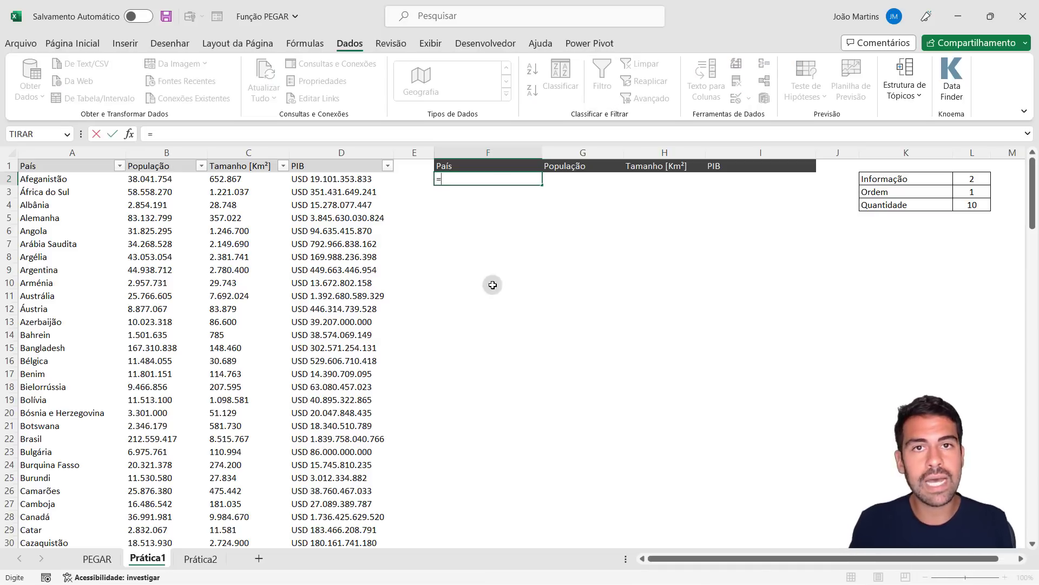
type("CLA")
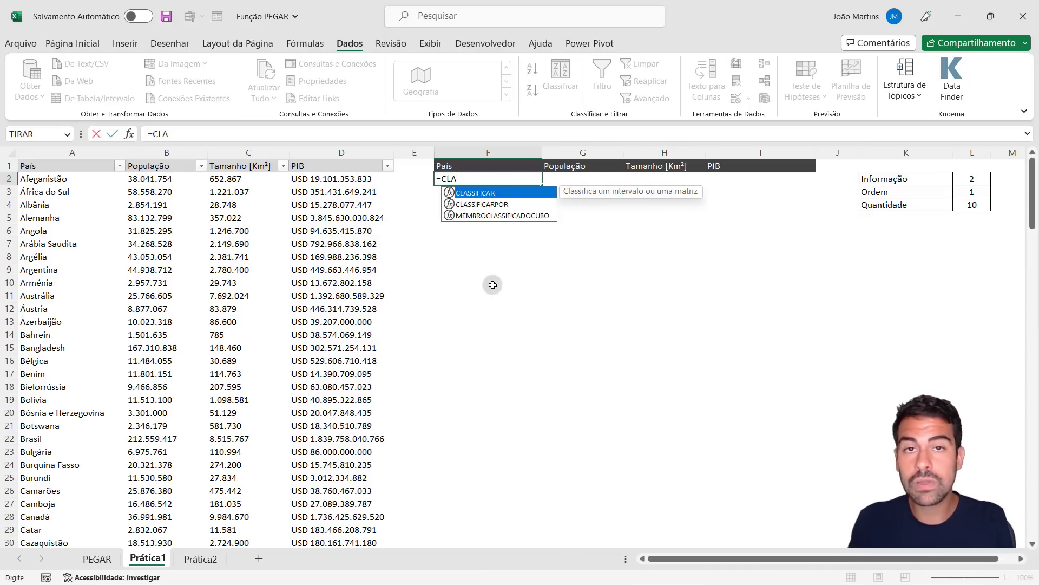
key("Tab")
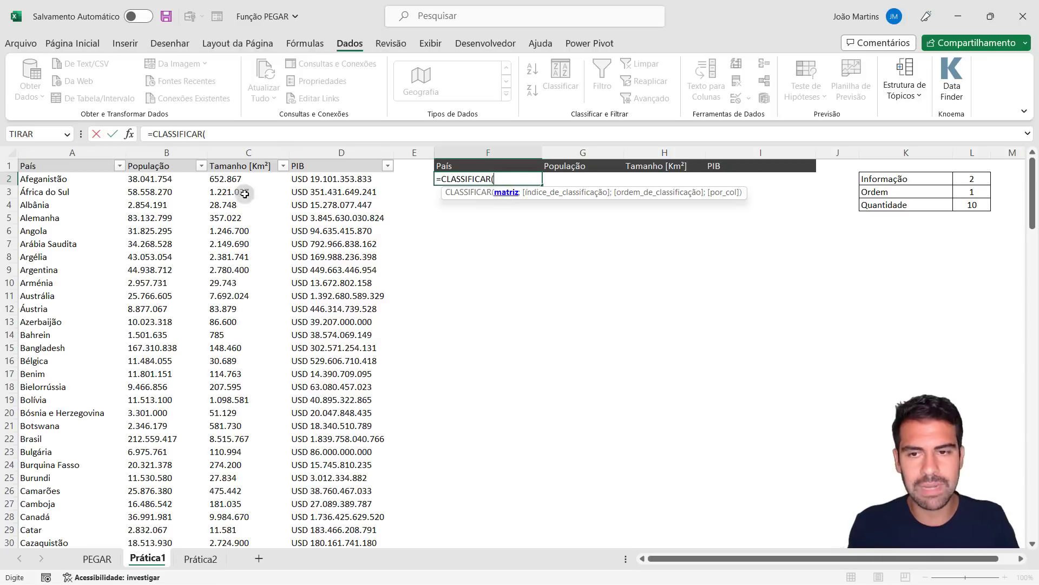
left_click(40, 180)
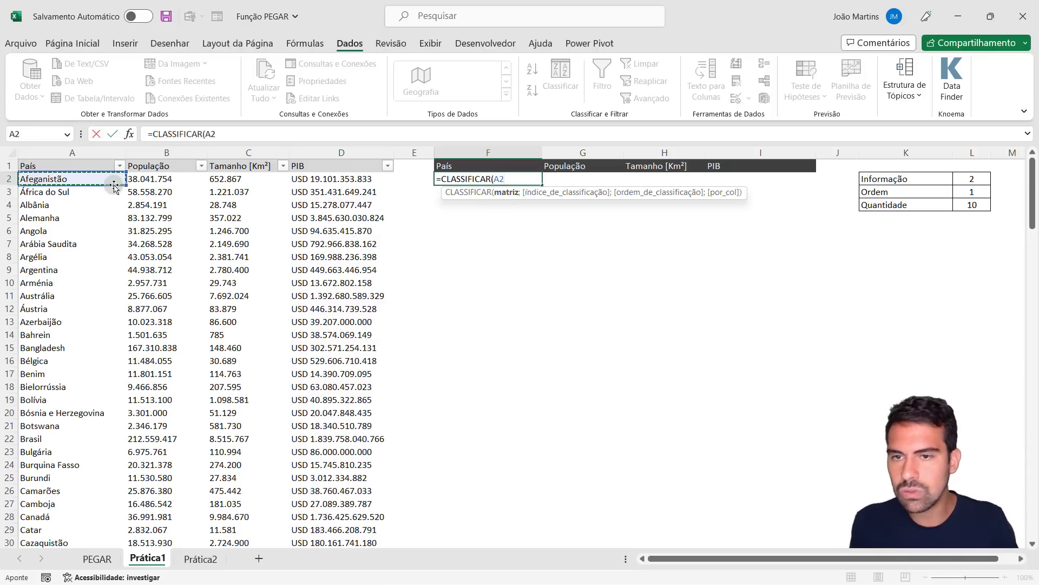
left_click_drag(114, 186, 316, 569)
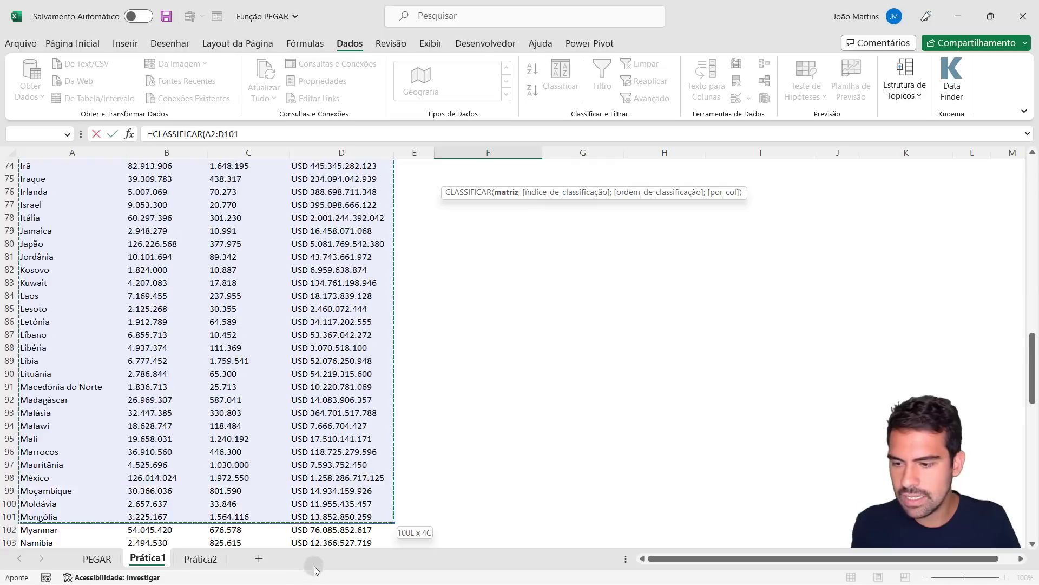
left_click_drag(316, 569, 341, 504)
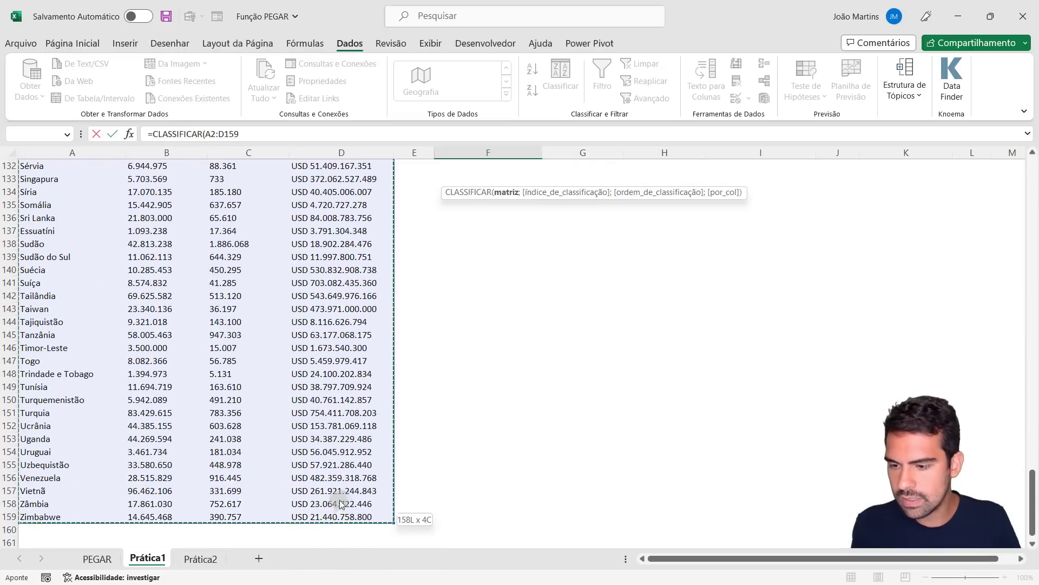
scroll(278, 269, "up", 13)
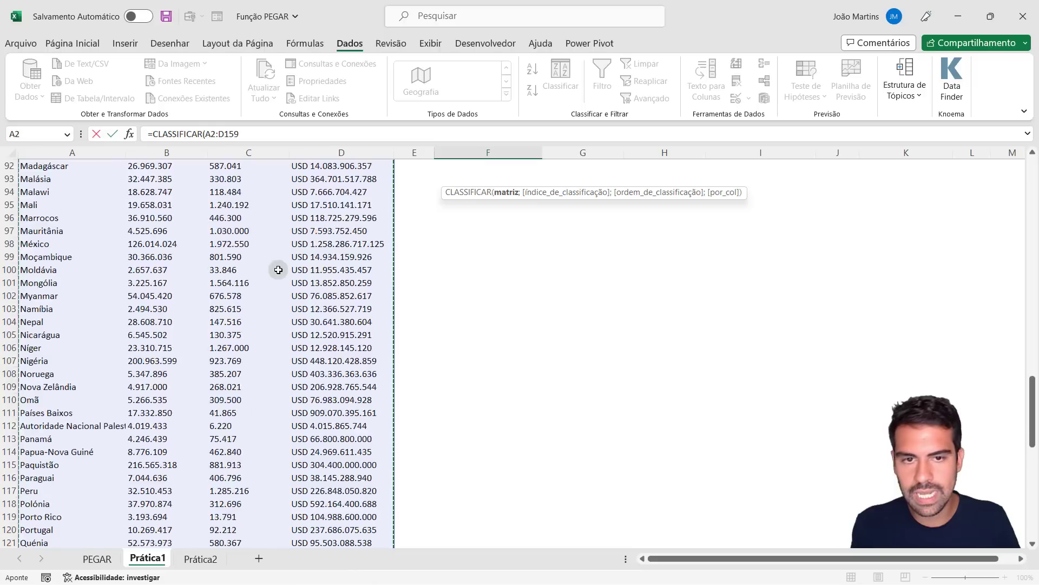
scroll(278, 270, "up", 20)
scroll(279, 269, "up", 9)
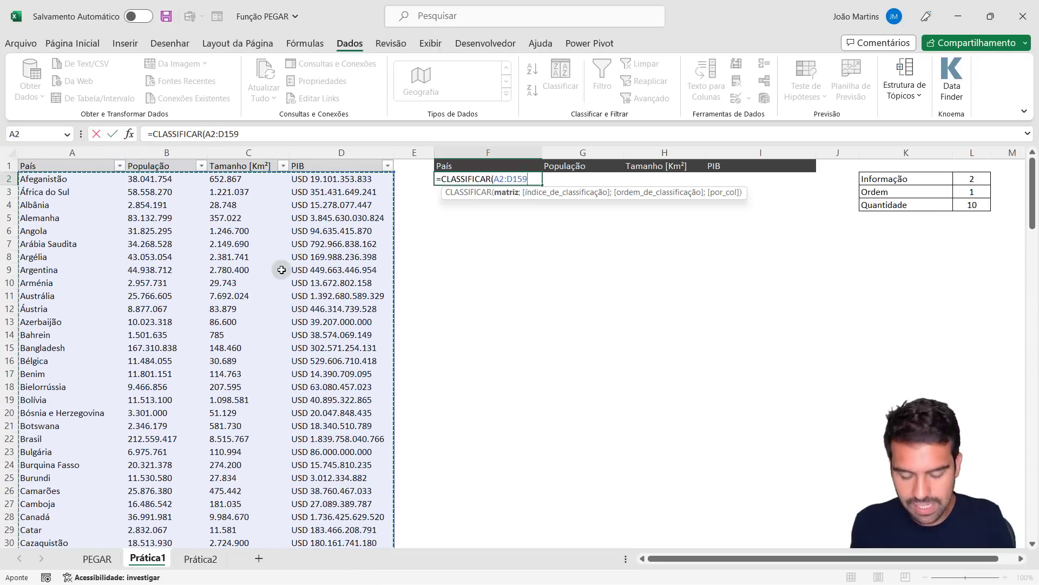
Add 2 as the sort column (População) to the CLASSIFICAR formula
type(";")
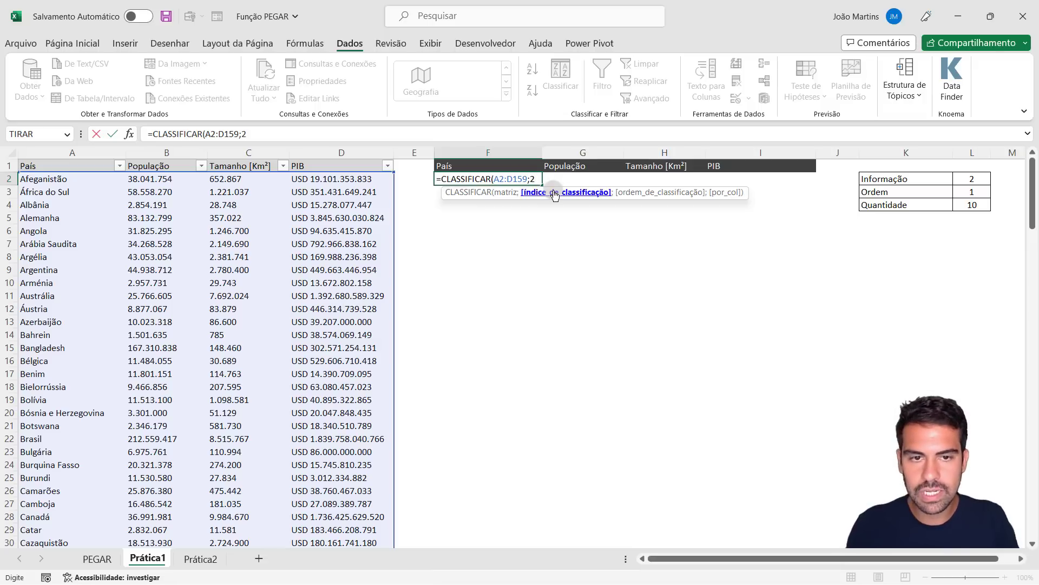
type("2")
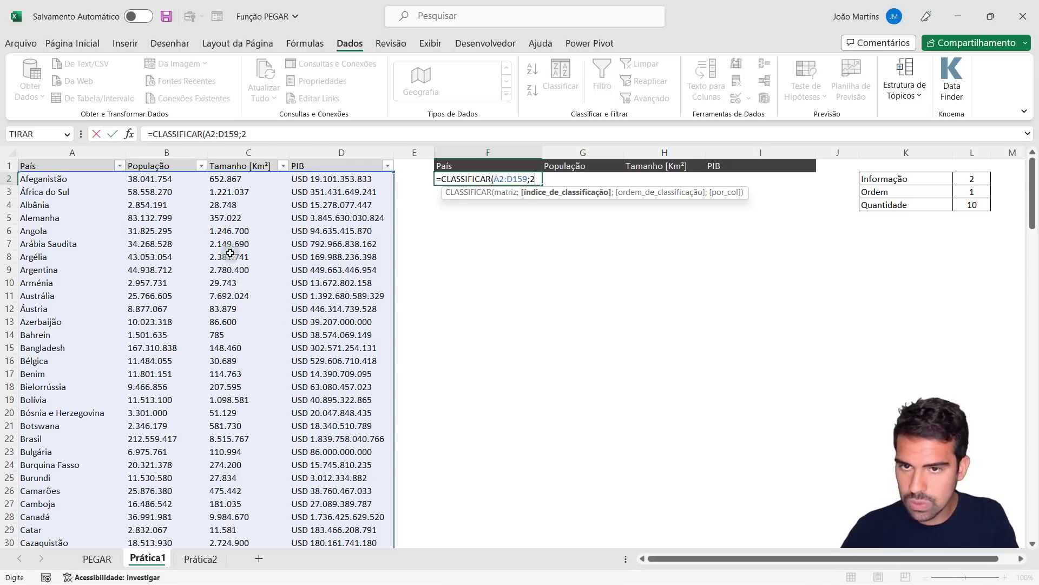
scroll(279, 281, "down", 12)
scroll(287, 292, "down", 20)
scroll(297, 301, "down", 9)
scroll(325, 298, "down", 7)
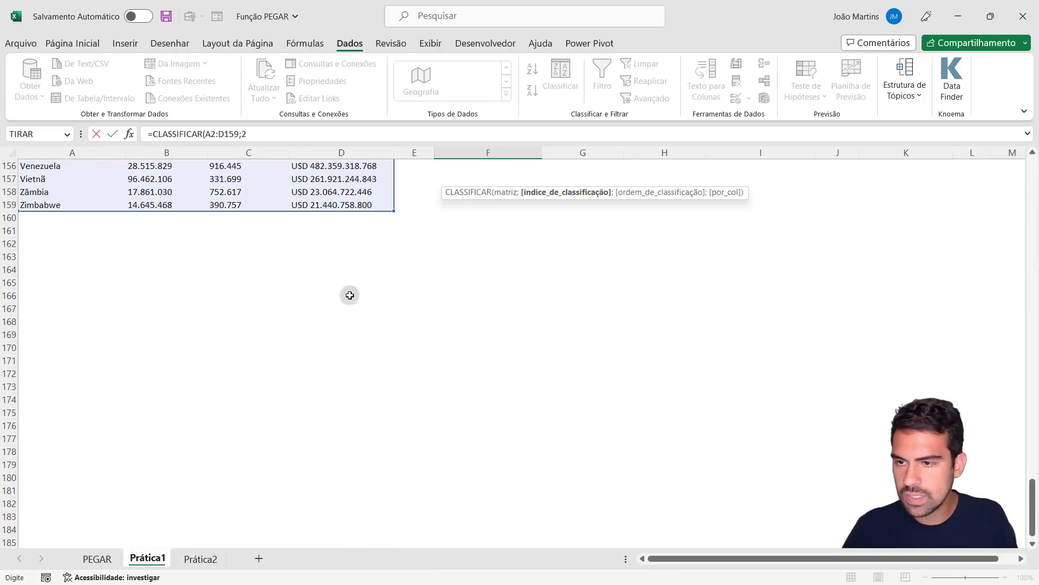
scroll(351, 311, "up", 3)
scroll(354, 321, "up", 11)
scroll(353, 316, "up", 20)
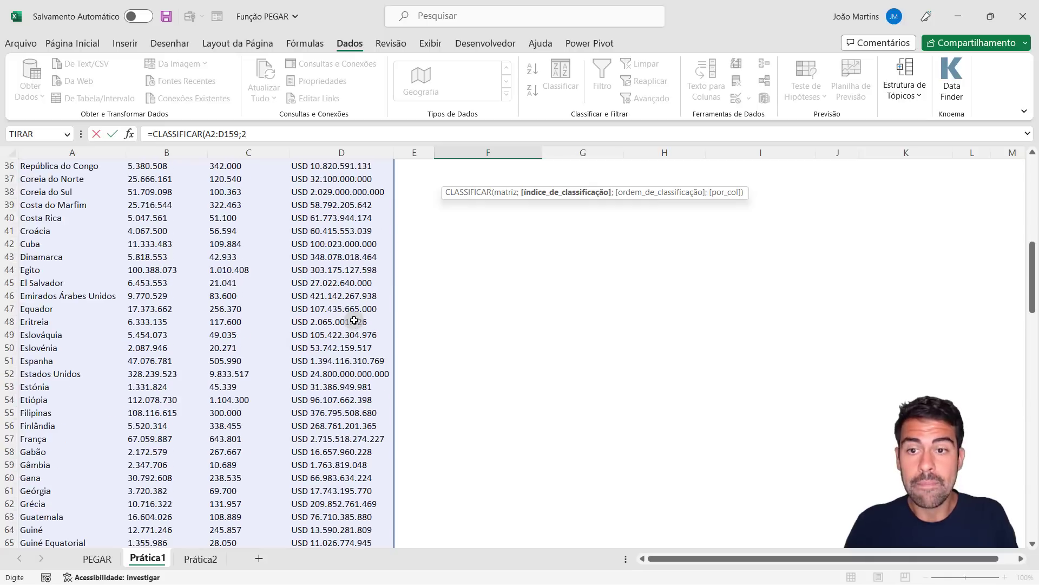
scroll(352, 312, "up", 11)
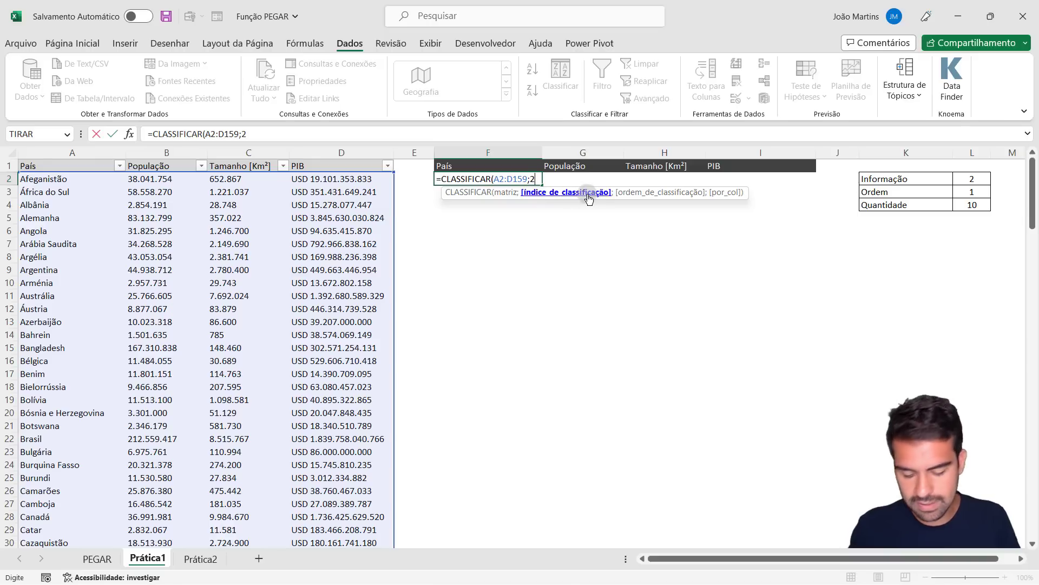
Add -1 as the sort order so the table sorts descending
type(";")
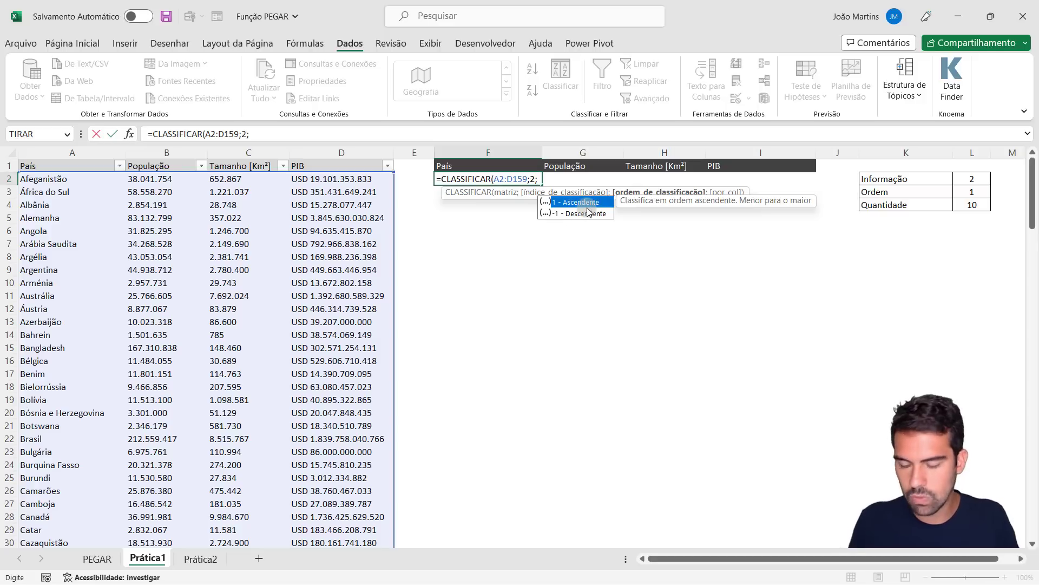
type("1")
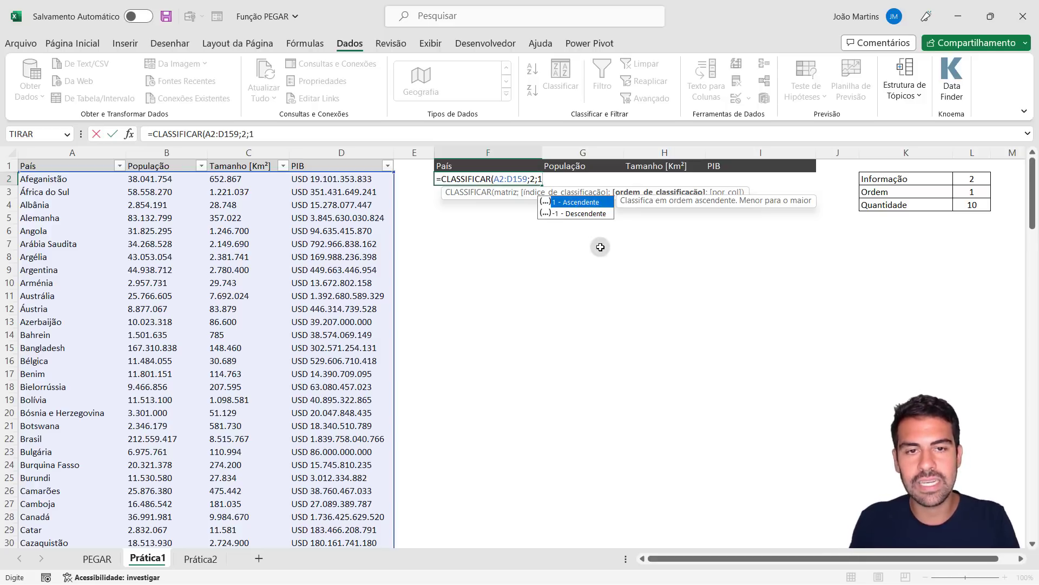
key("BackSpace")
type("-1")
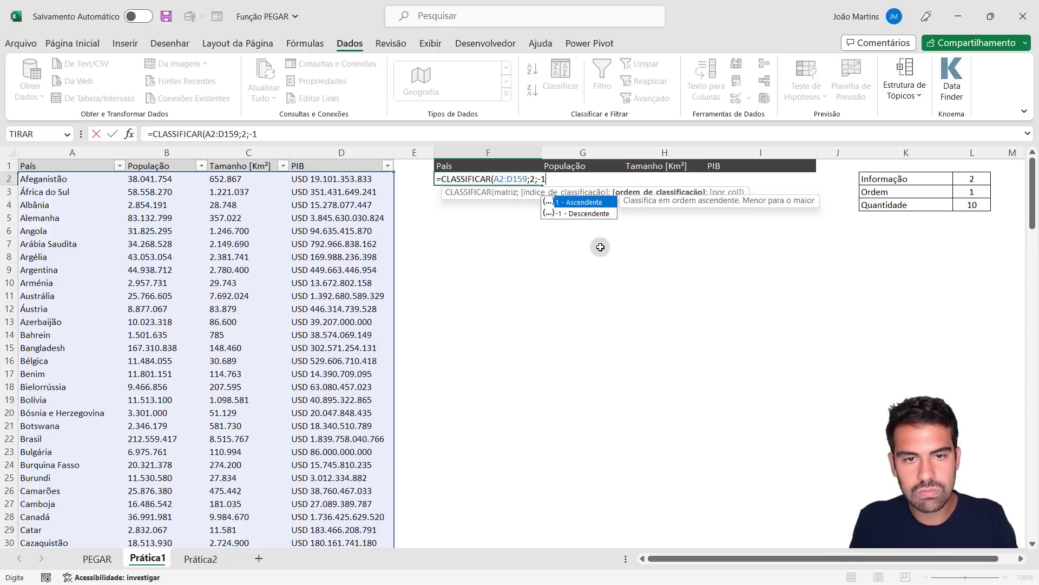
key("BackSpace")
key("BackSpace")
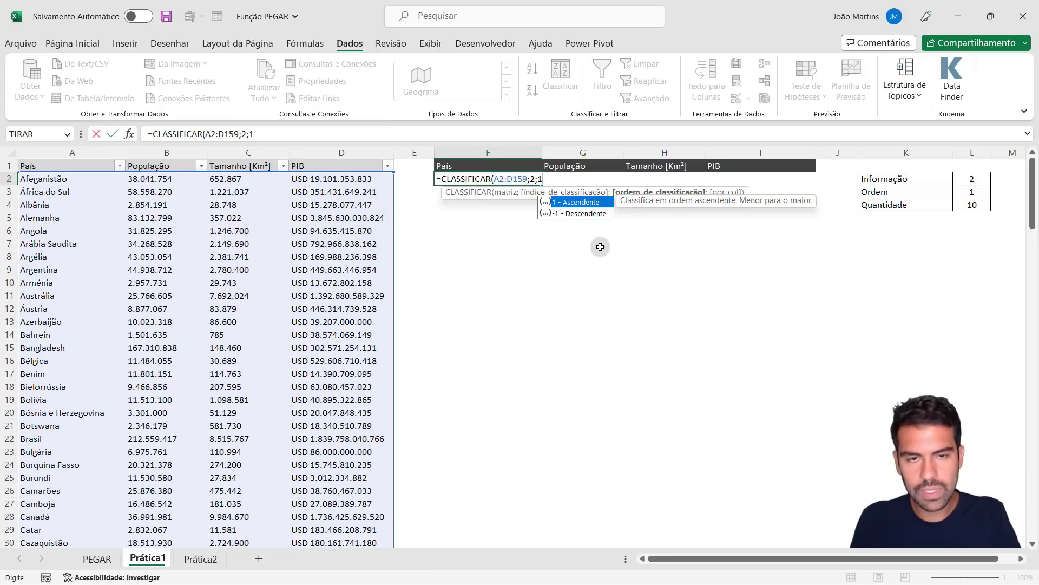
type("-1")
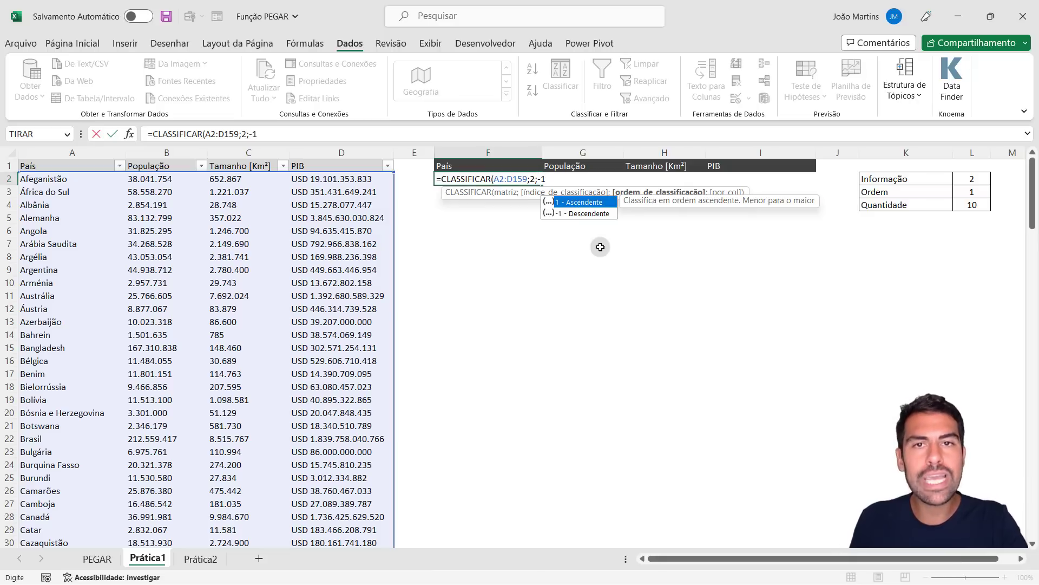
key("BackSpace")
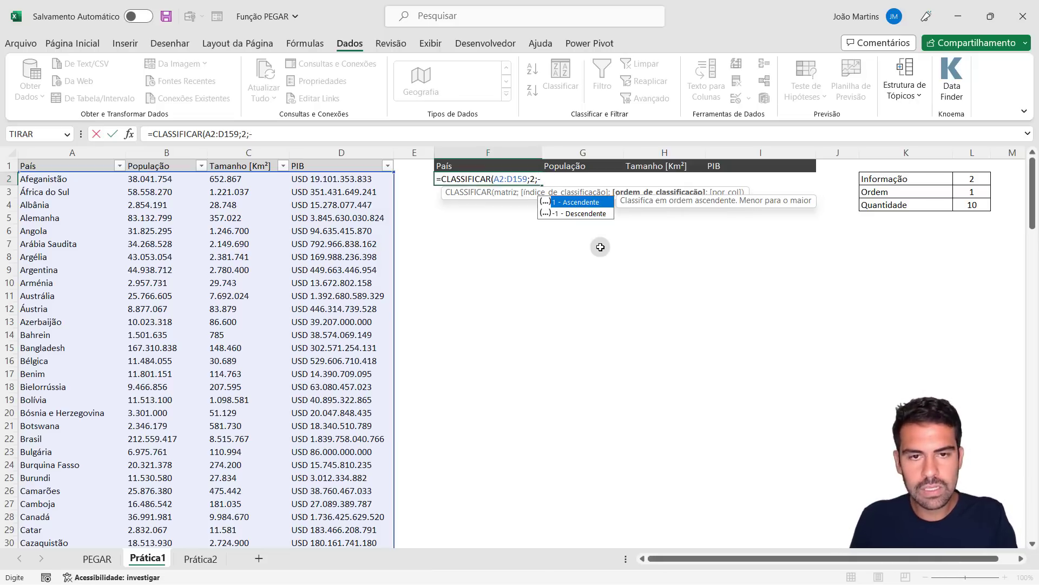
type("-1")
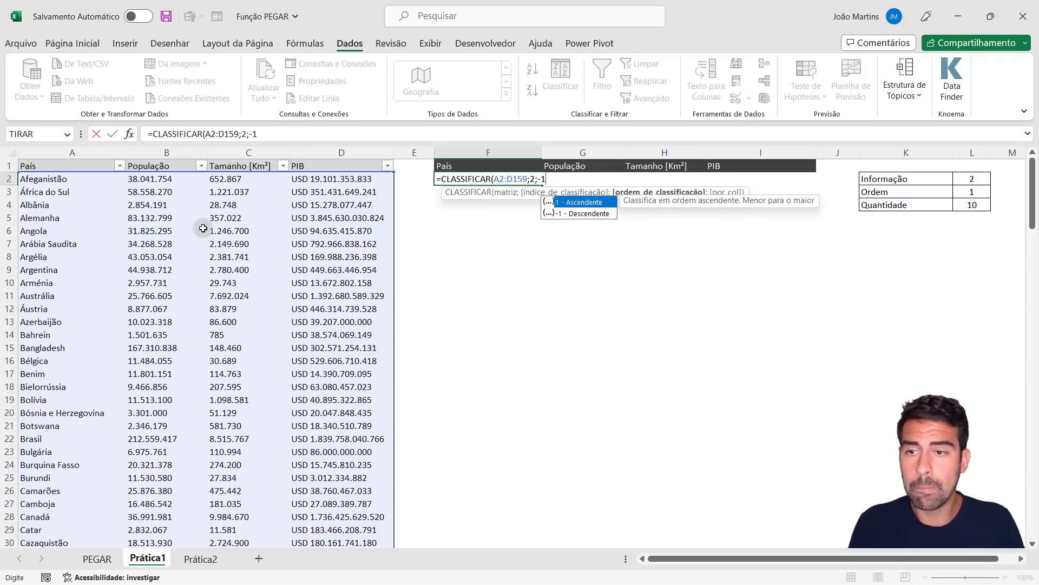
left_click(532, 178)
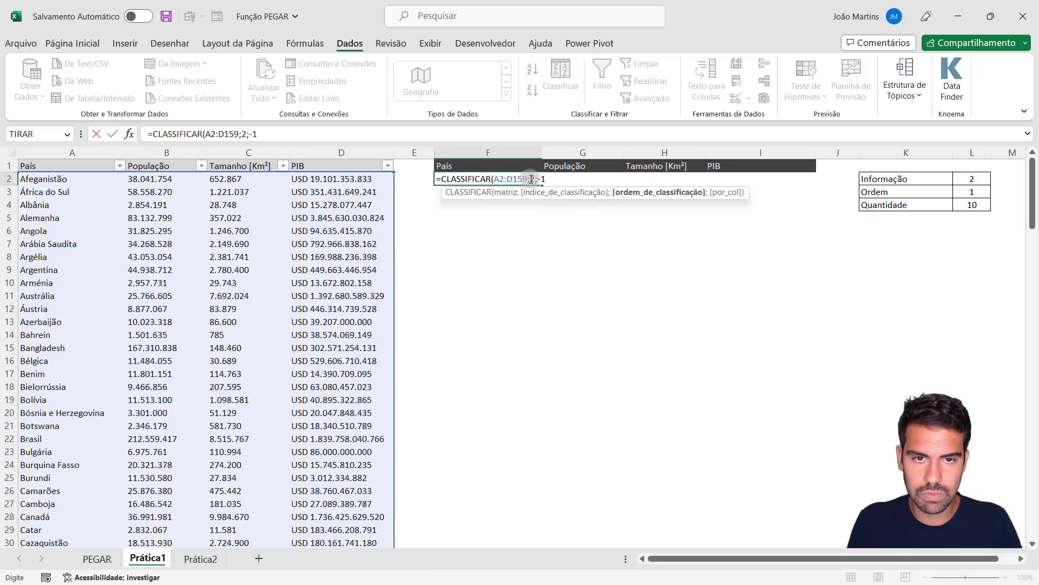
left_click(535, 179)
left_click(541, 179)
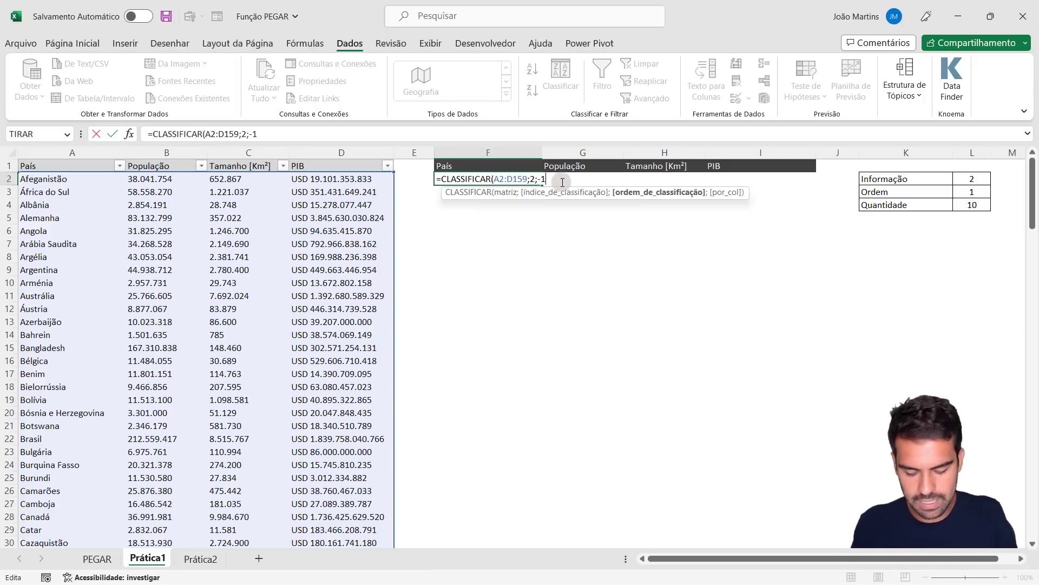
type(";")
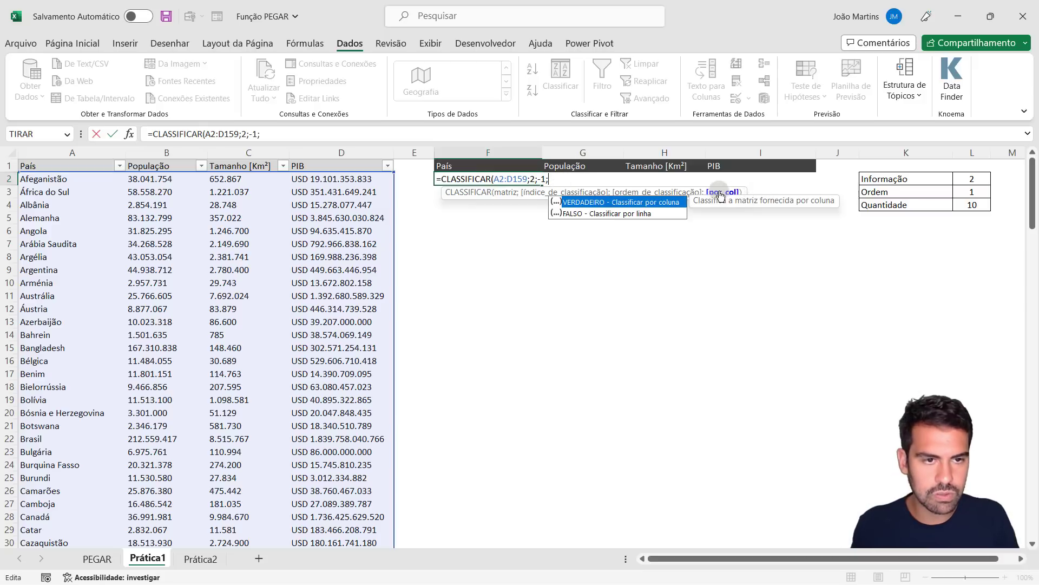
key("BackSpace")
type(")")
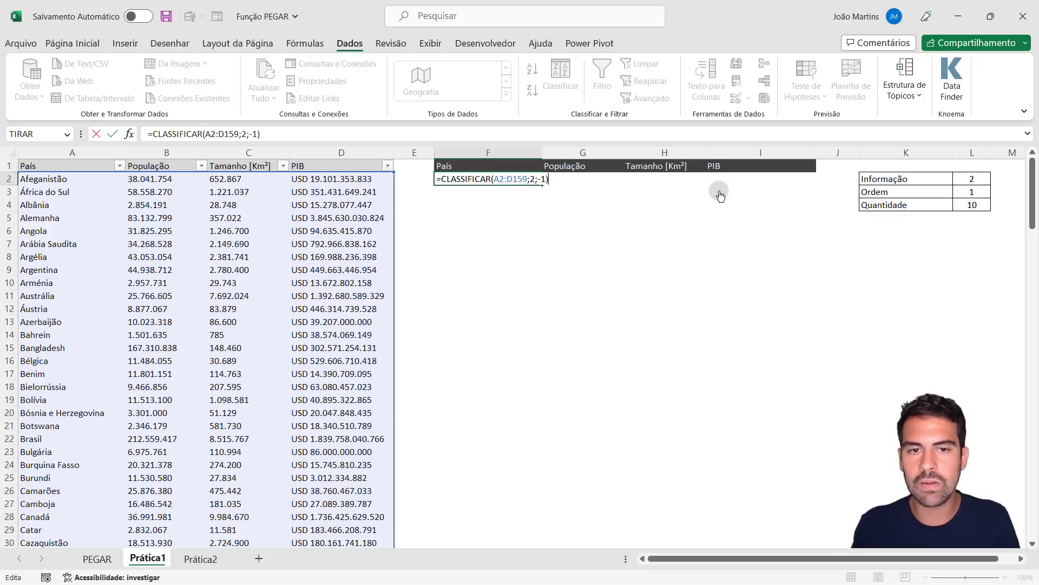
key("Return")
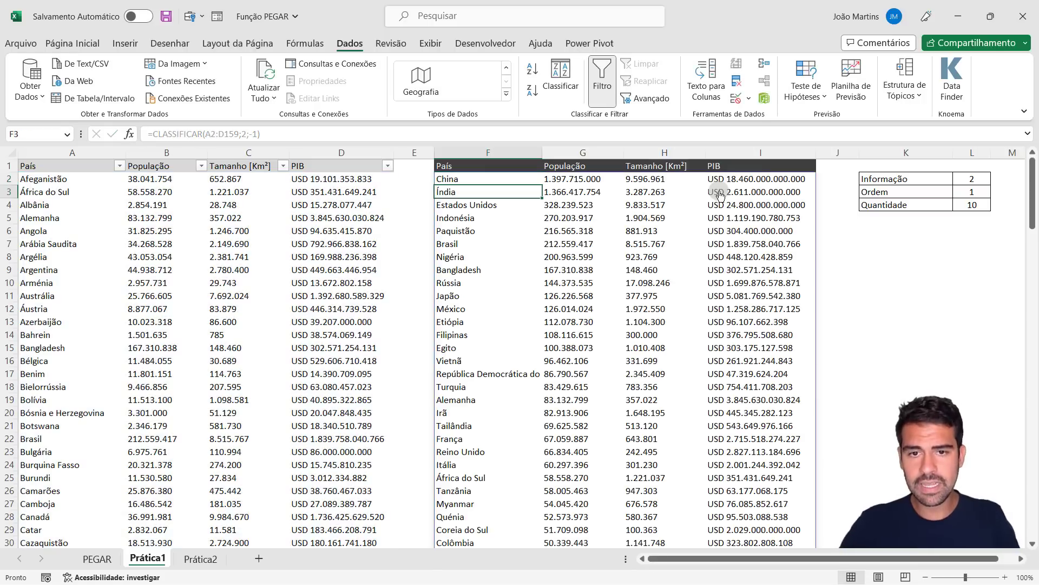
left_click(488, 181)
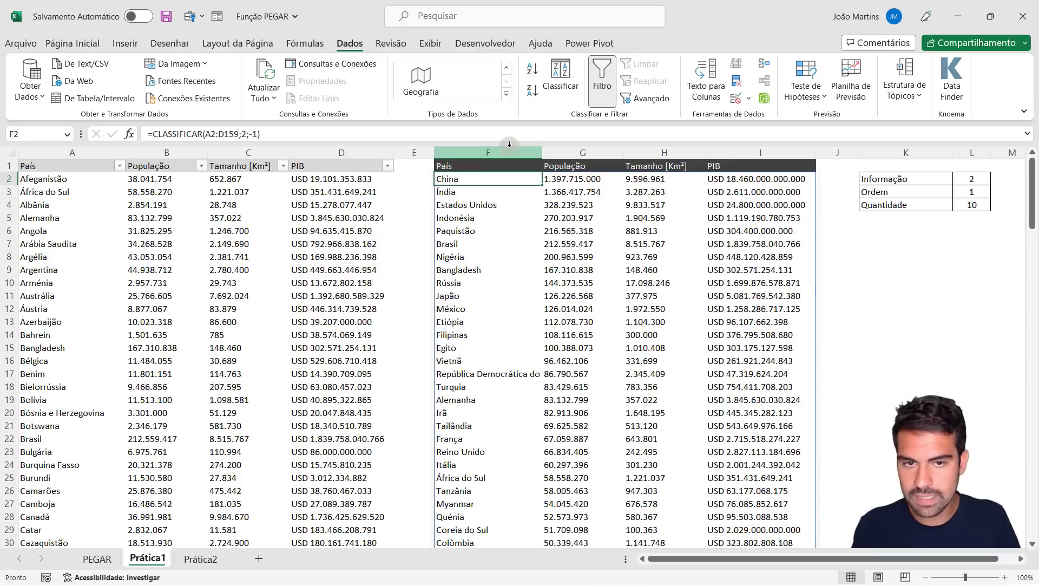
left_click(571, 180)
left_click_drag(493, 190, 571, 187)
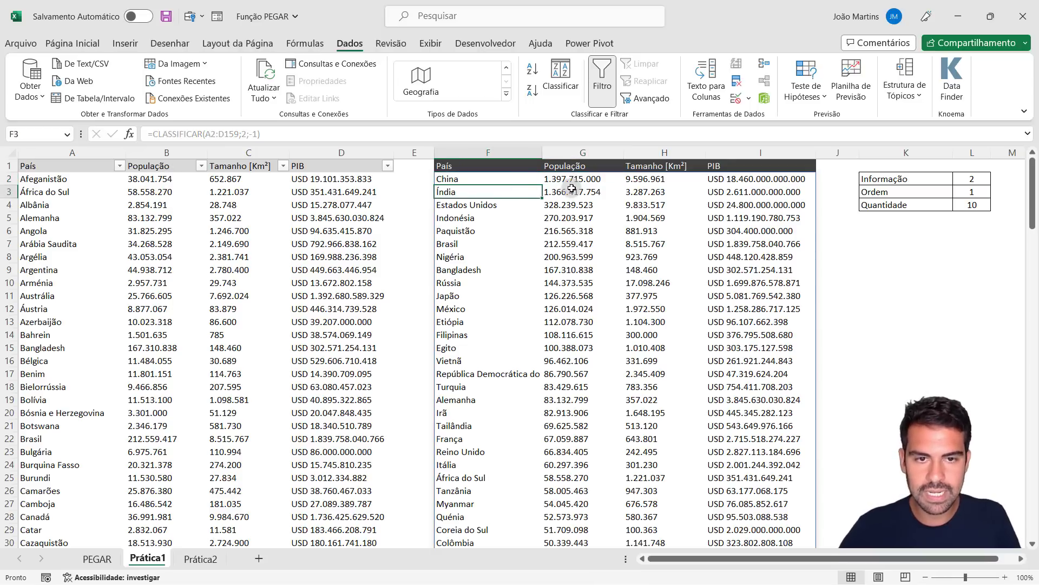
left_click(539, 203)
left_click(567, 202)
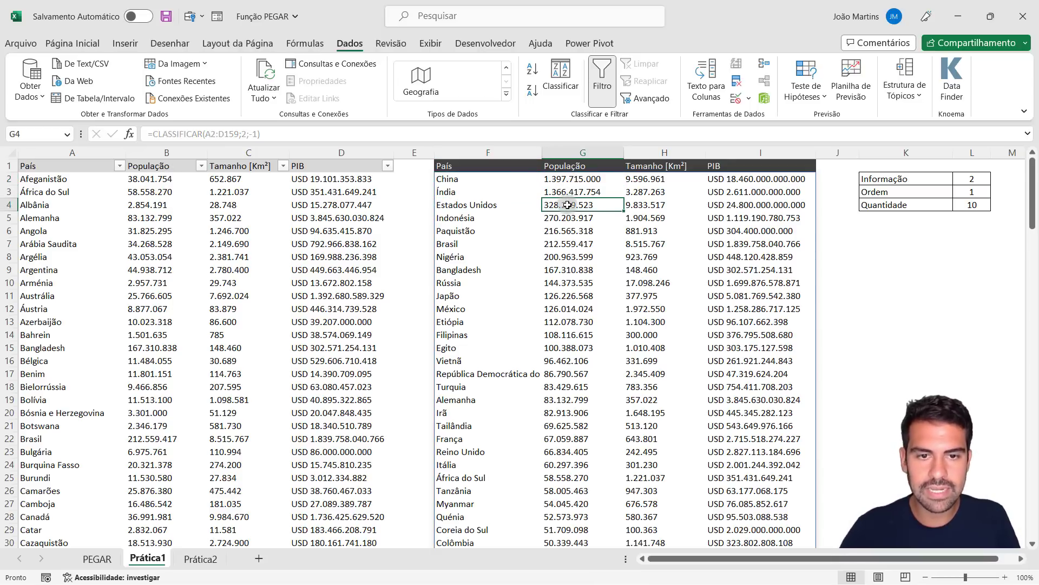
scroll(565, 208, "down", 13)
scroll(566, 216, "down", 11)
scroll(563, 233, "down", 15)
scroll(560, 249, "down", 14)
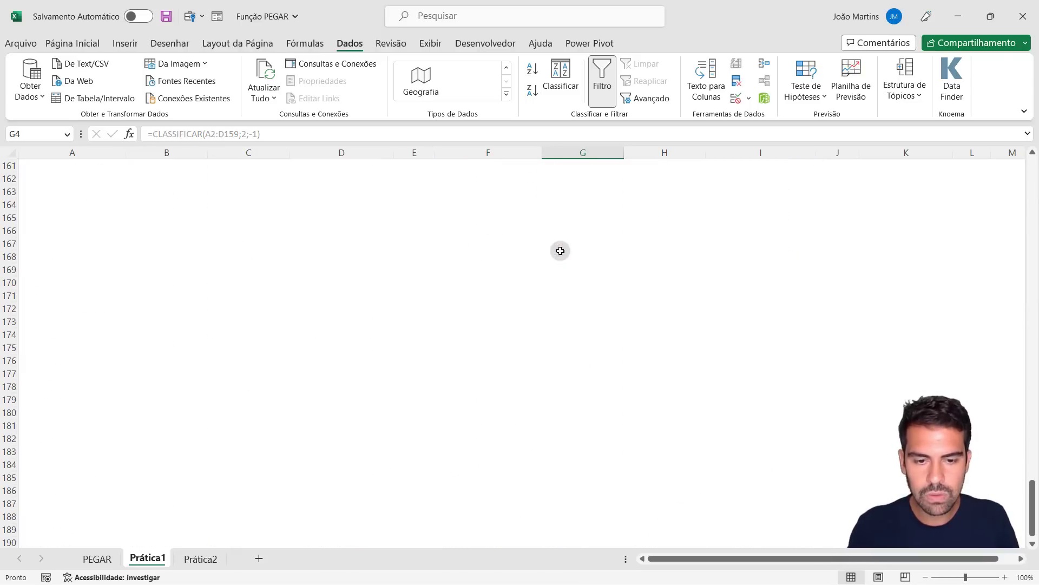
scroll(562, 265, "up", 5)
left_click(482, 336)
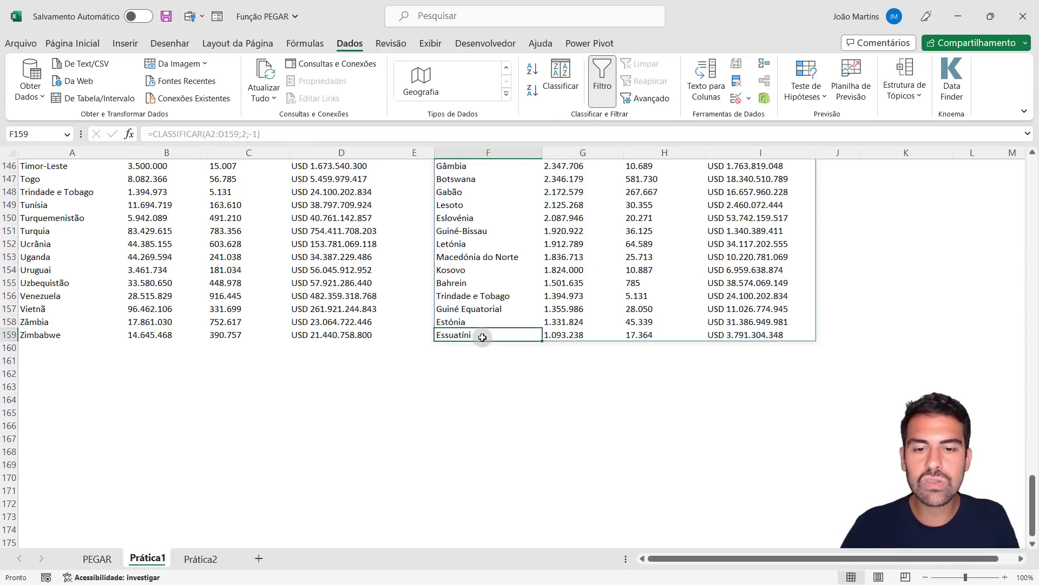
left_click(563, 335)
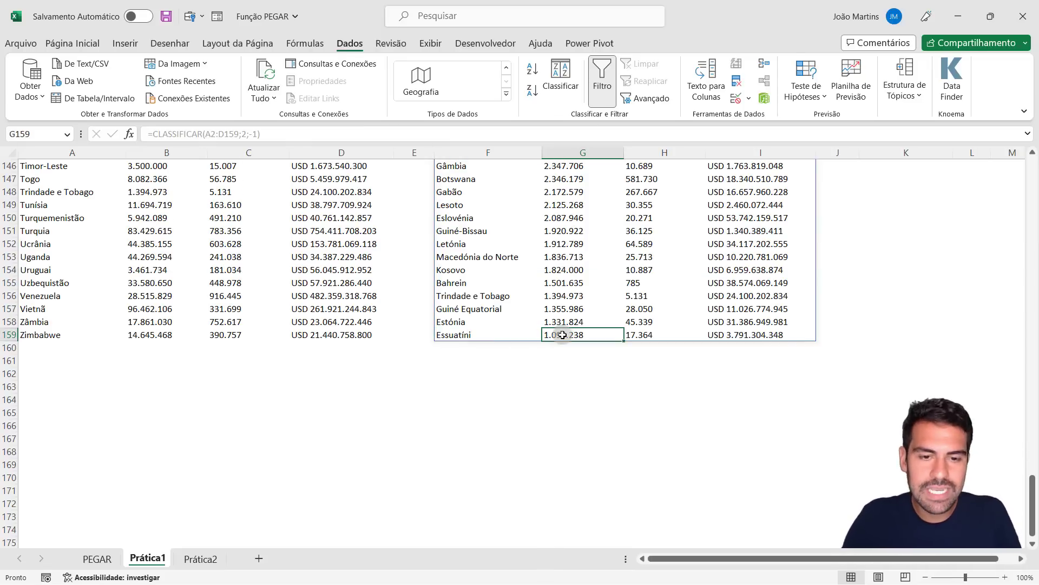
left_click(496, 332)
scroll(512, 323, "up", 20)
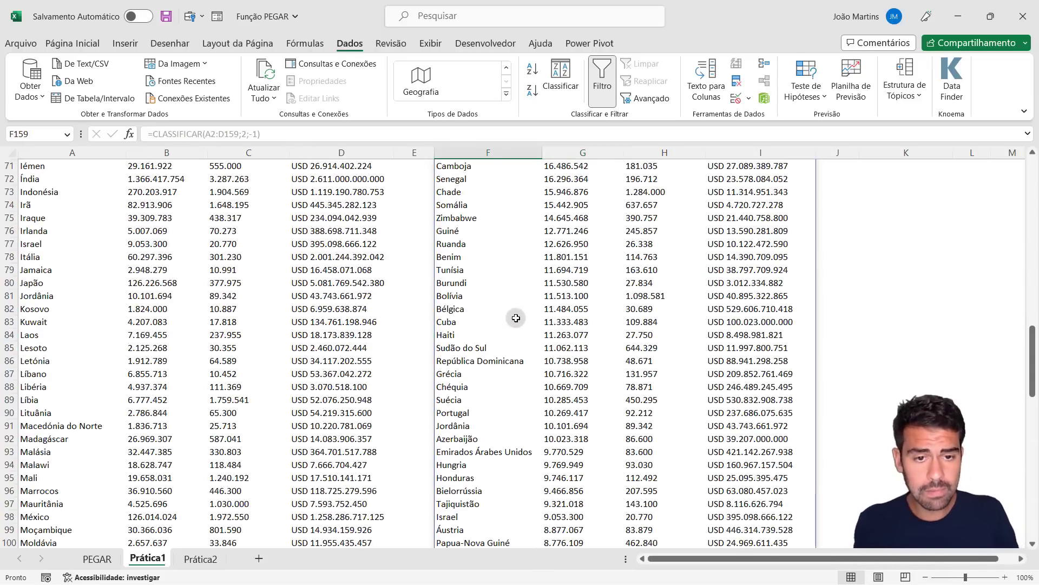
scroll(516, 317, "up", 18)
scroll(524, 297, "up", 5)
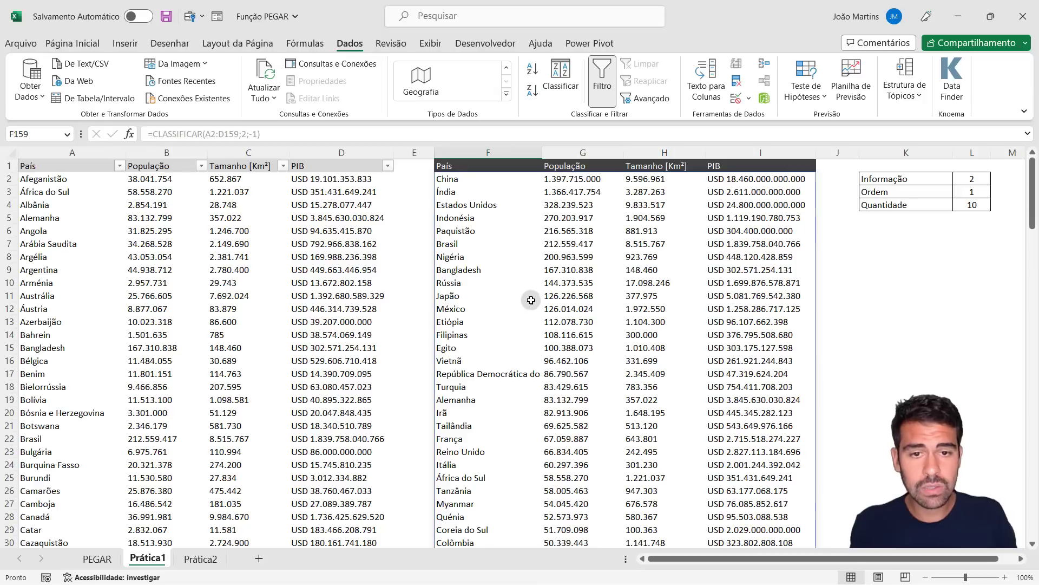
Edit F2 to =CLASSIFICAR(A2:D159;L2;L3) so sort column and order come from L2 and L3
double_click(474, 177)
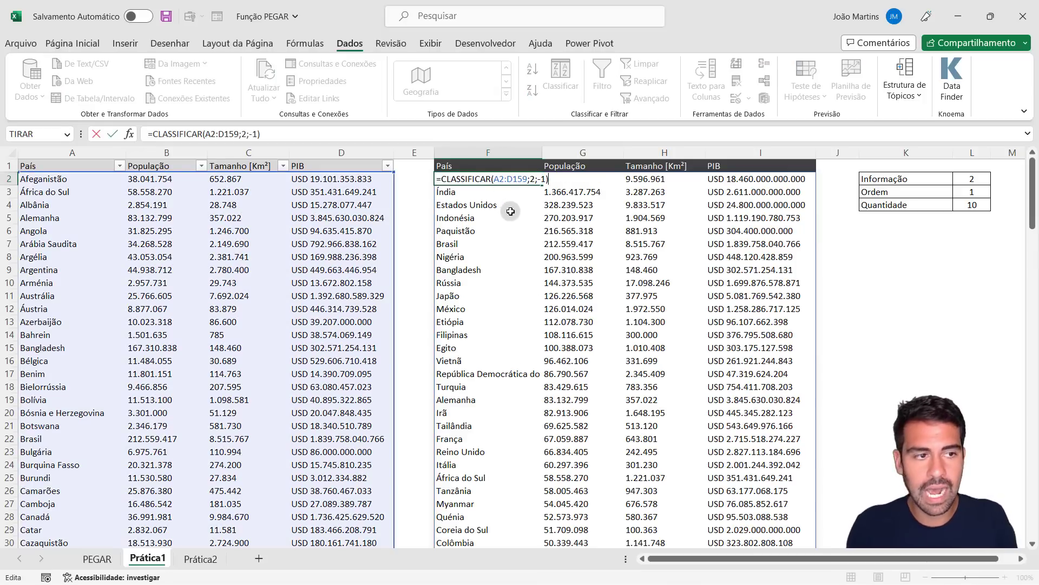
key("BackSpace")
key("BackSpace")
key("BackSpace")
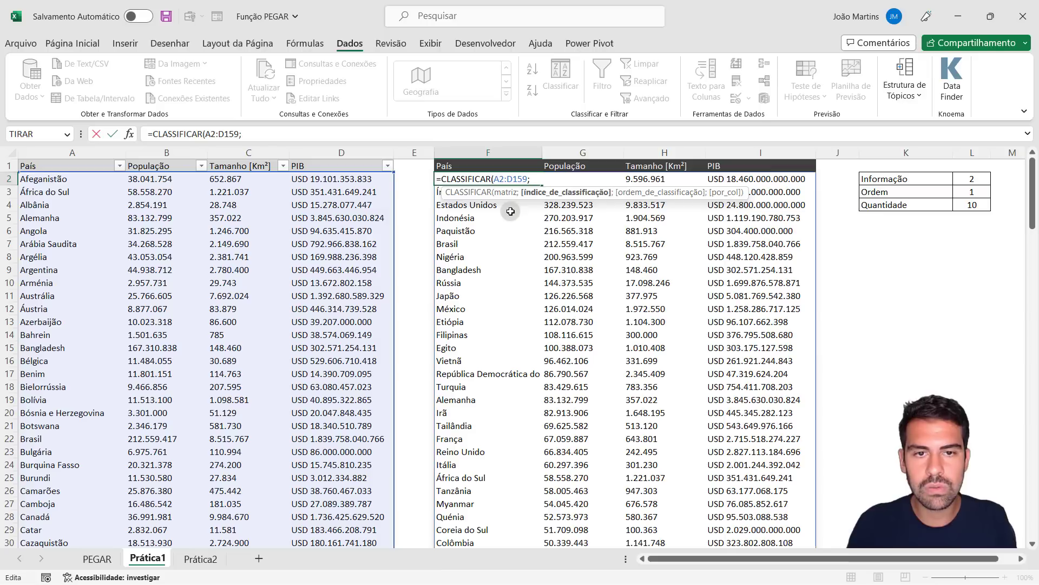
type(";2")
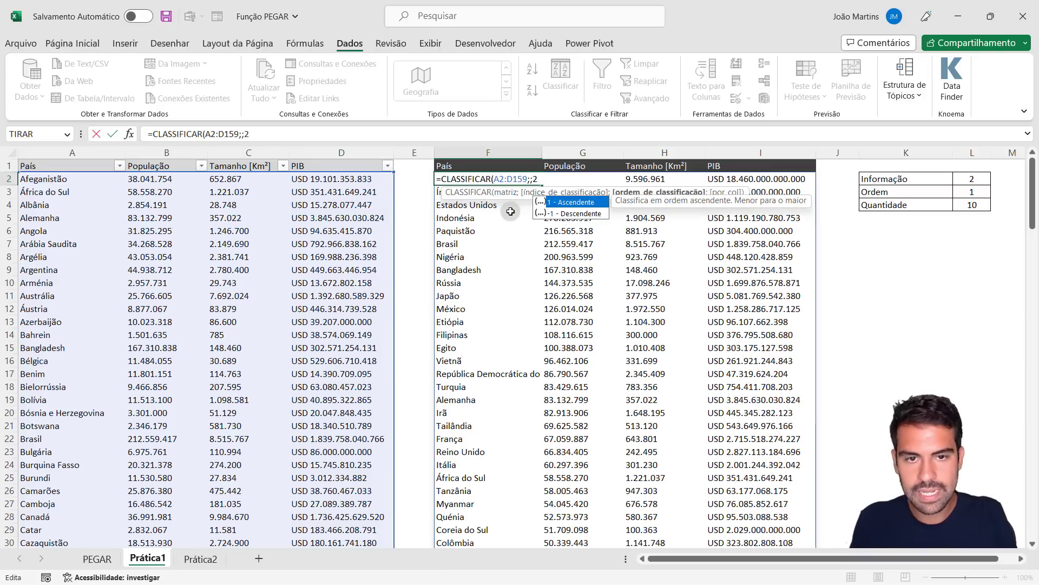
key("BackSpace")
key("BackSpace")
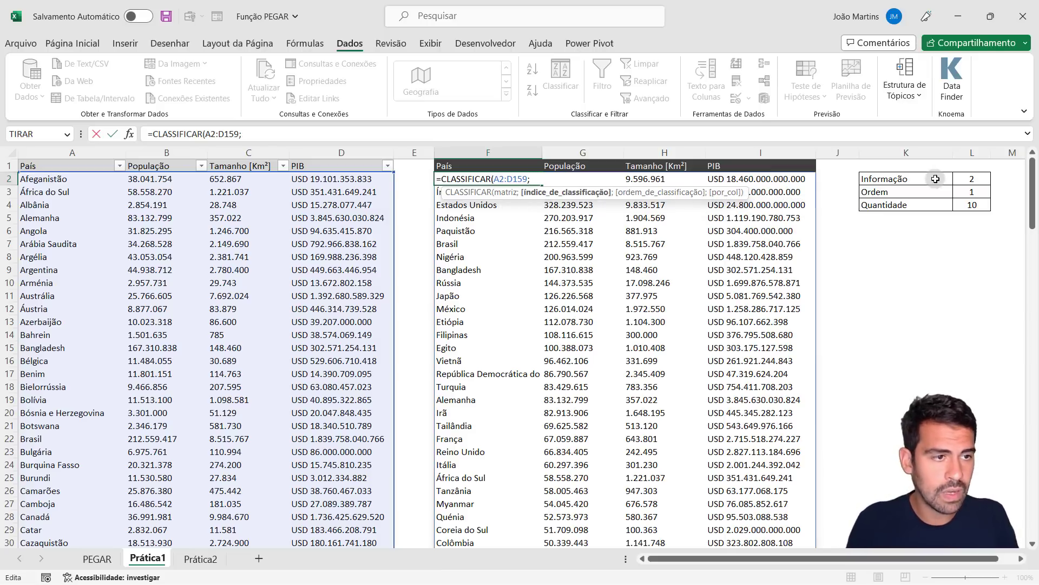
left_click(965, 179)
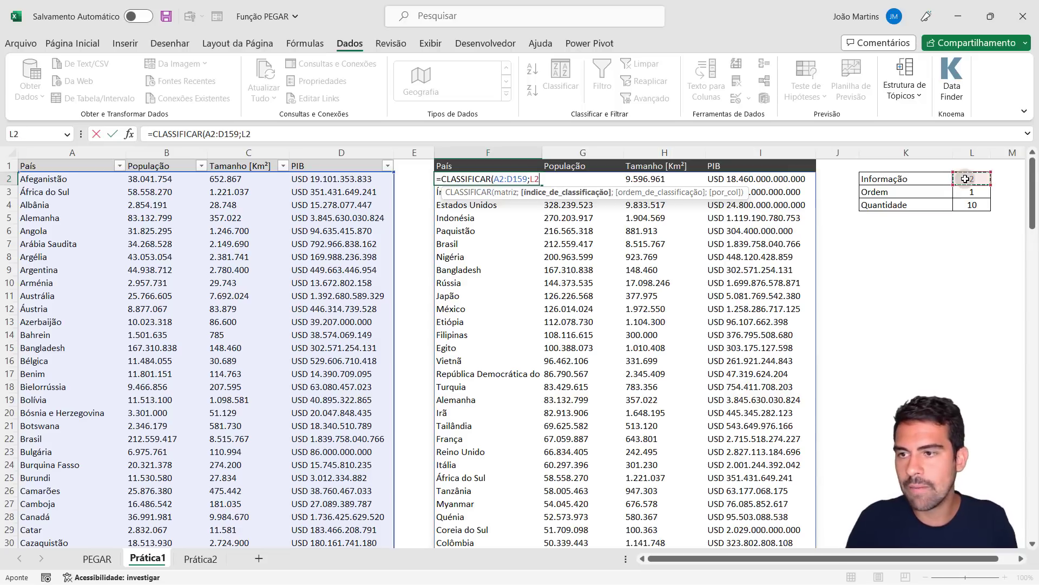
type(";")
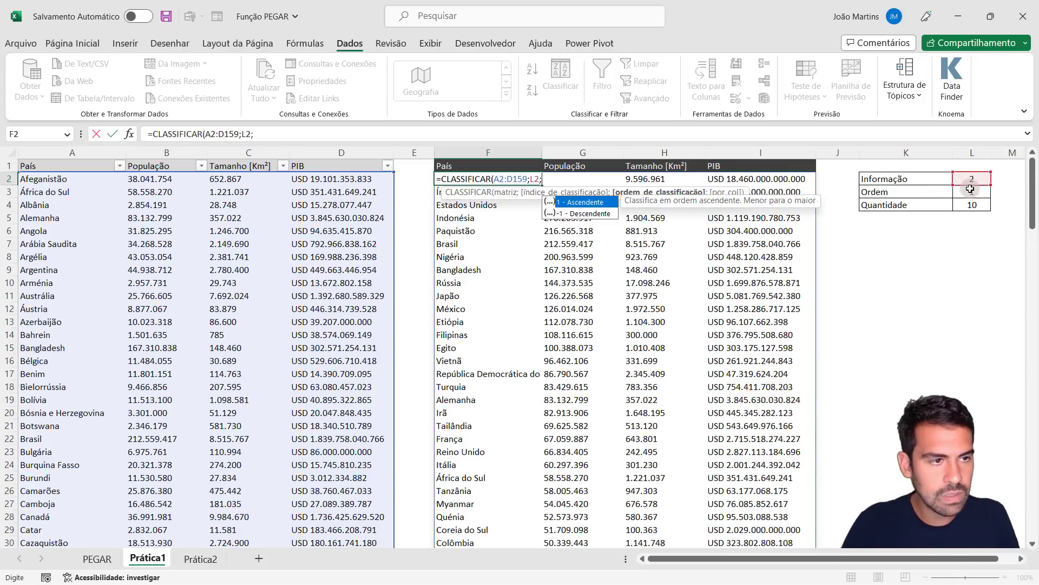
left_click(967, 190)
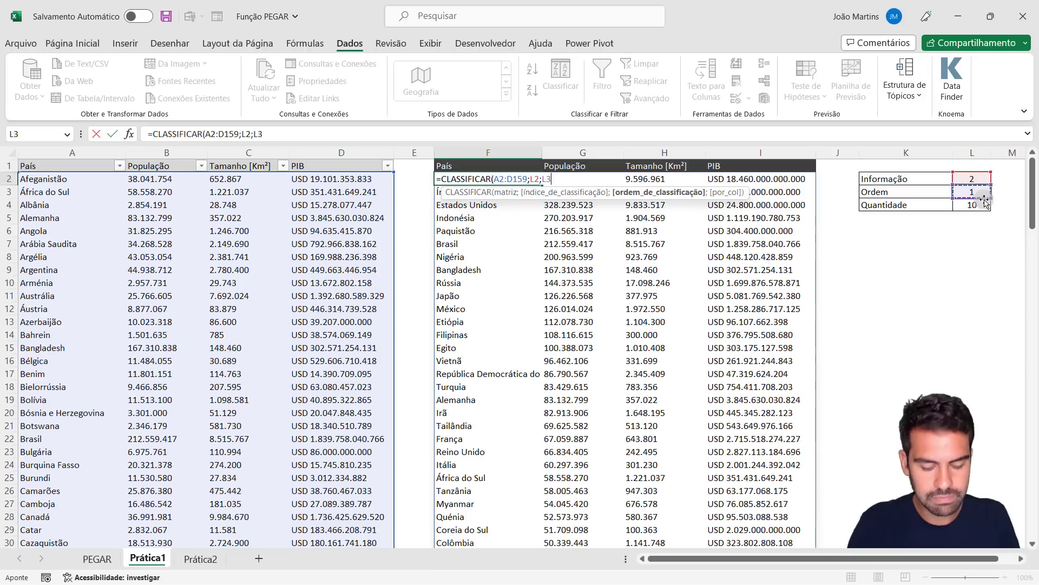
key("Return")
left_click(980, 191)
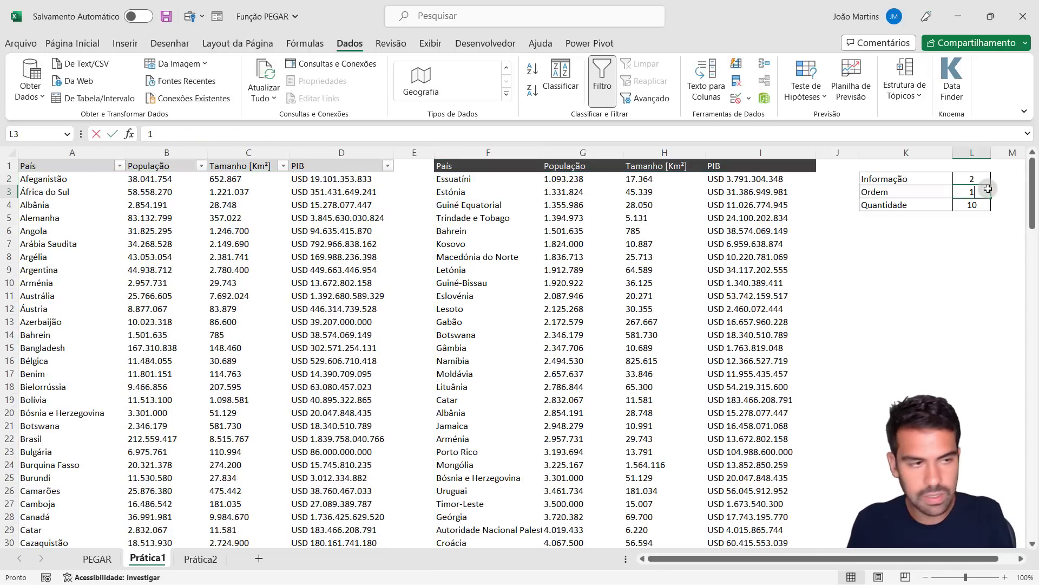
Set the Ordem value in L3 to -1 for a descending ranking
key("Home")
type("-")
key("ctrl+Return")
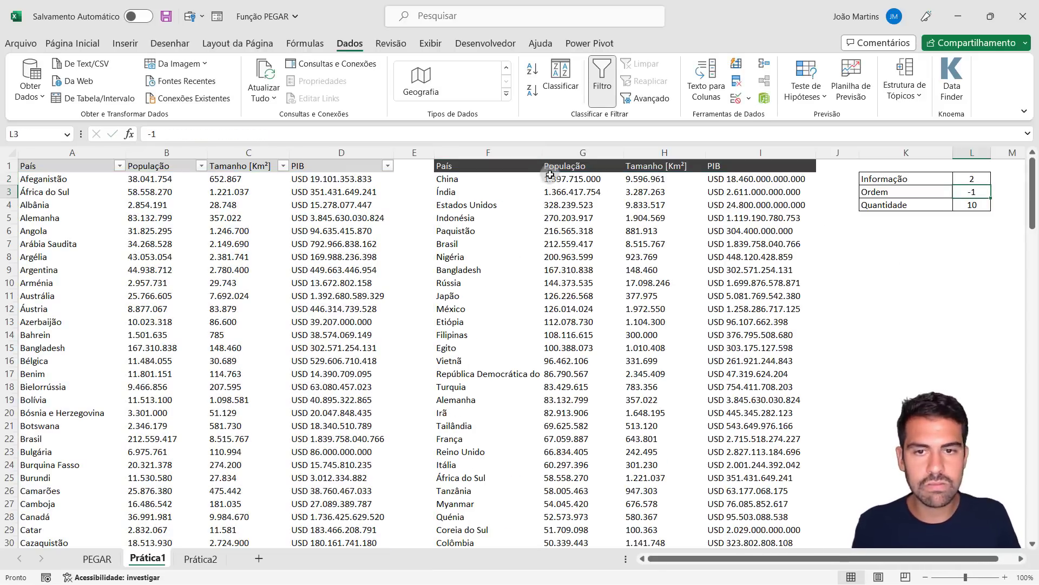
left_click(452, 204)
left_click(452, 220)
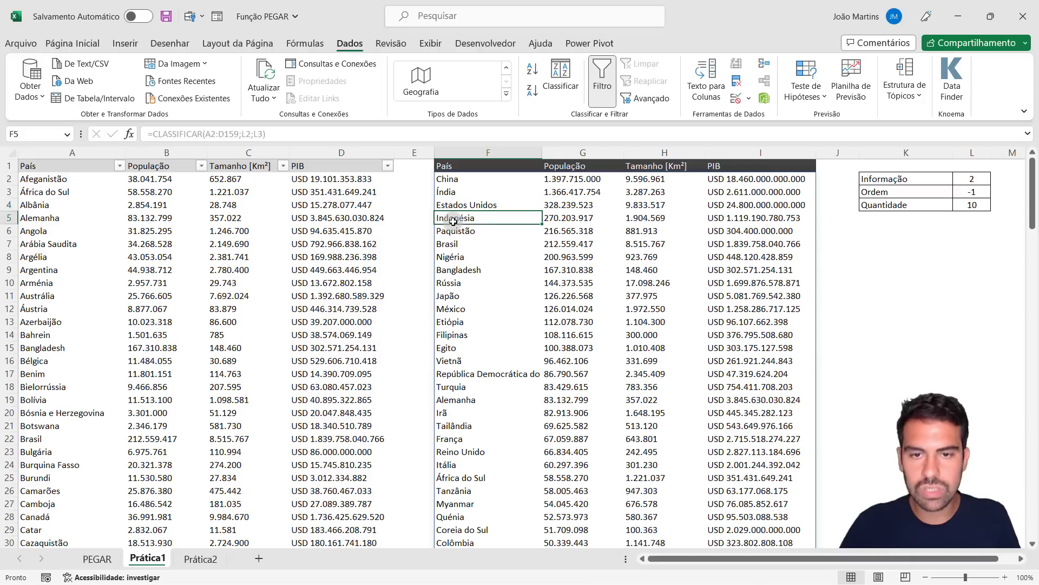
Change Informação in L2 to 3 to rank countries by area
left_click(964, 178)
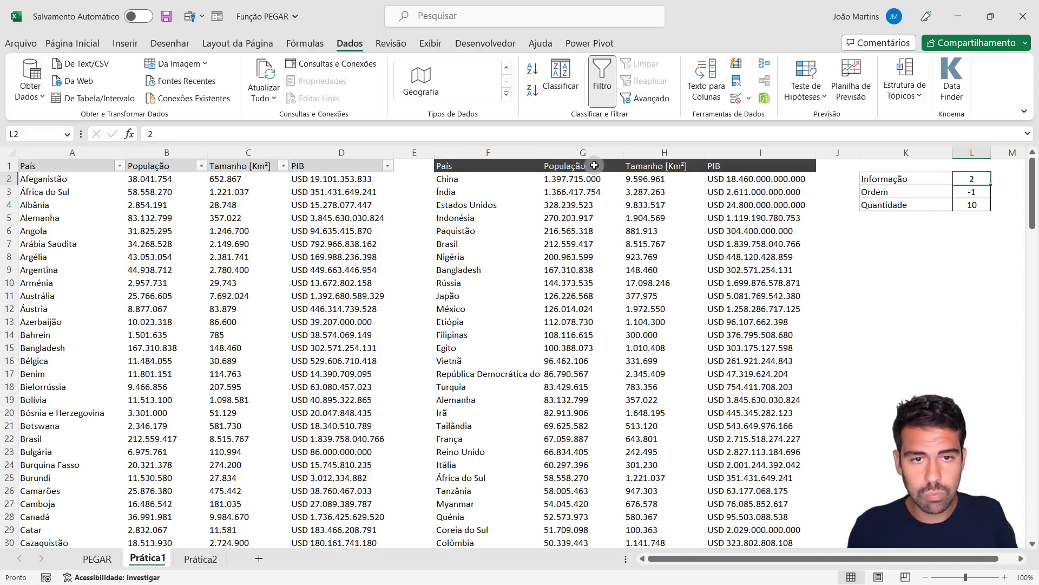
left_click(957, 192)
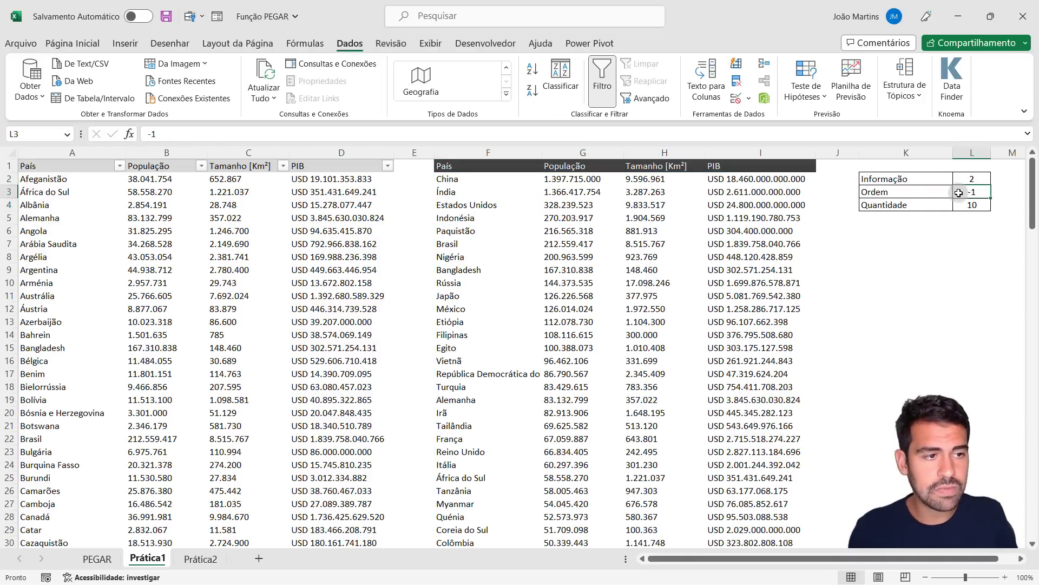
left_click(555, 181)
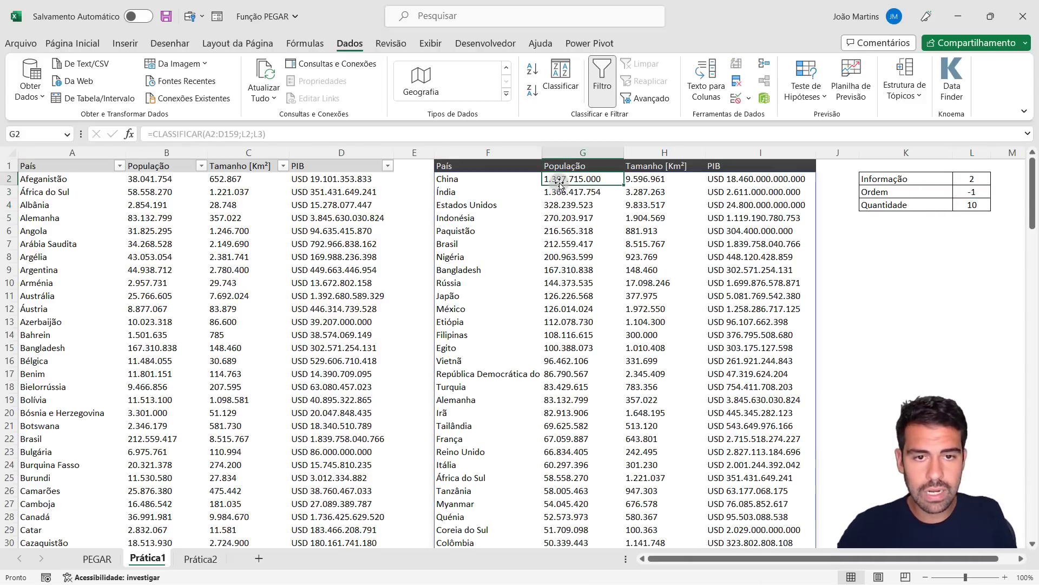
left_click(979, 179)
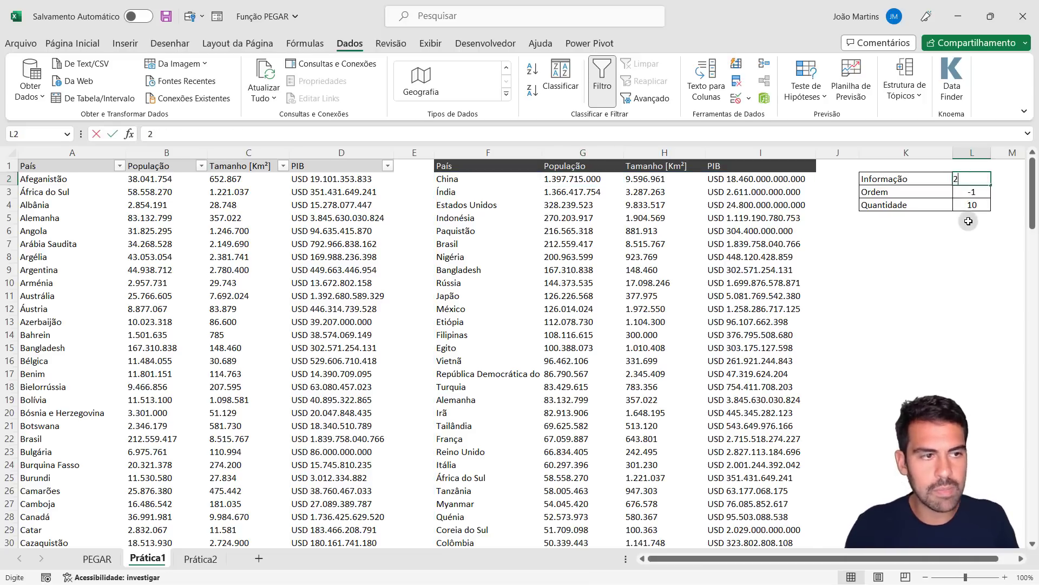
key("BackSpace")
type("3")
key("Return")
left_click(663, 180)
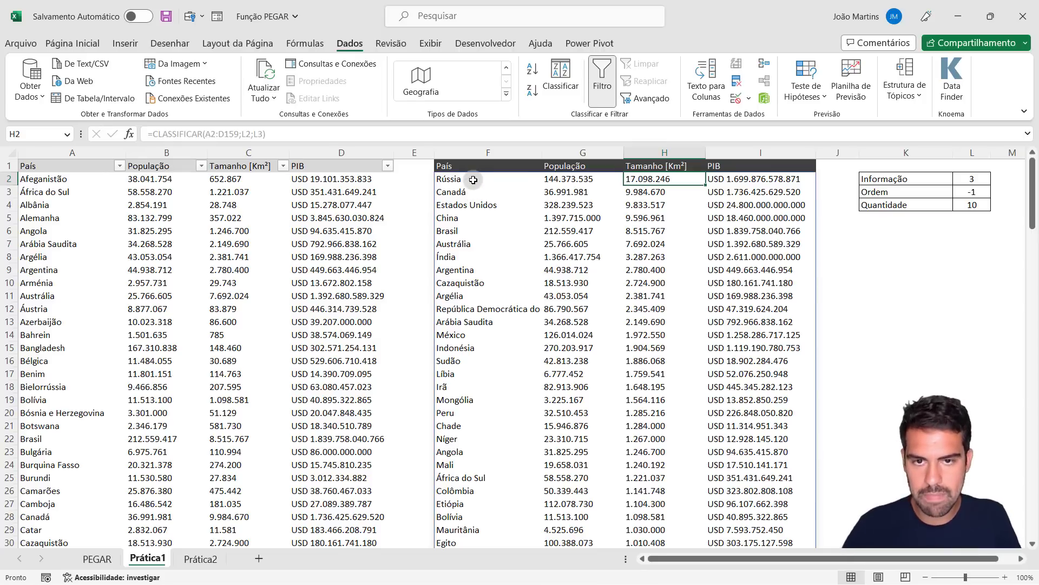
Change L2 to 4 to rank by PIB, briefly opening the Data Types gallery
left_click(973, 180)
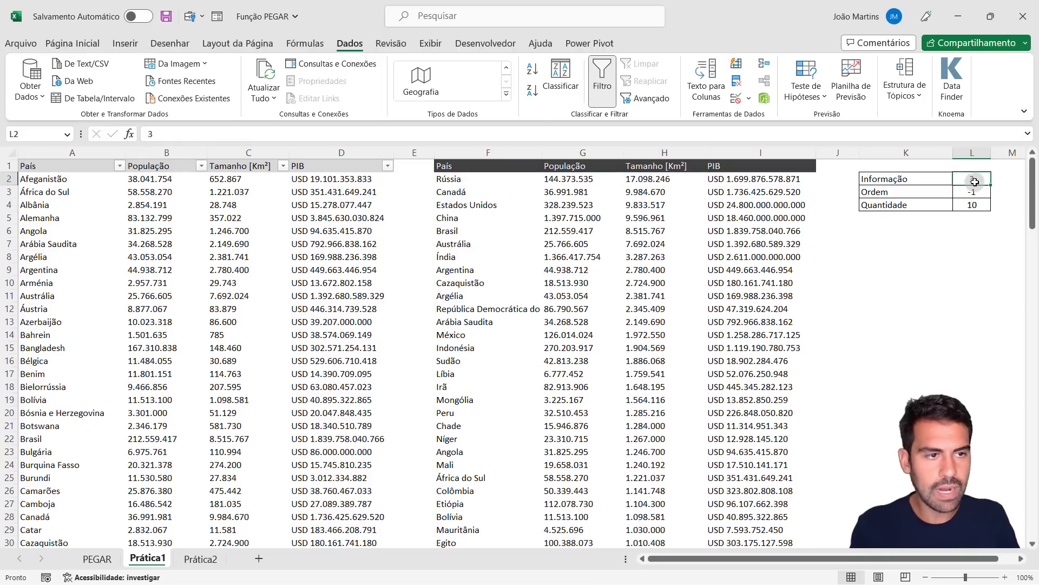
type("4")
key("Return")
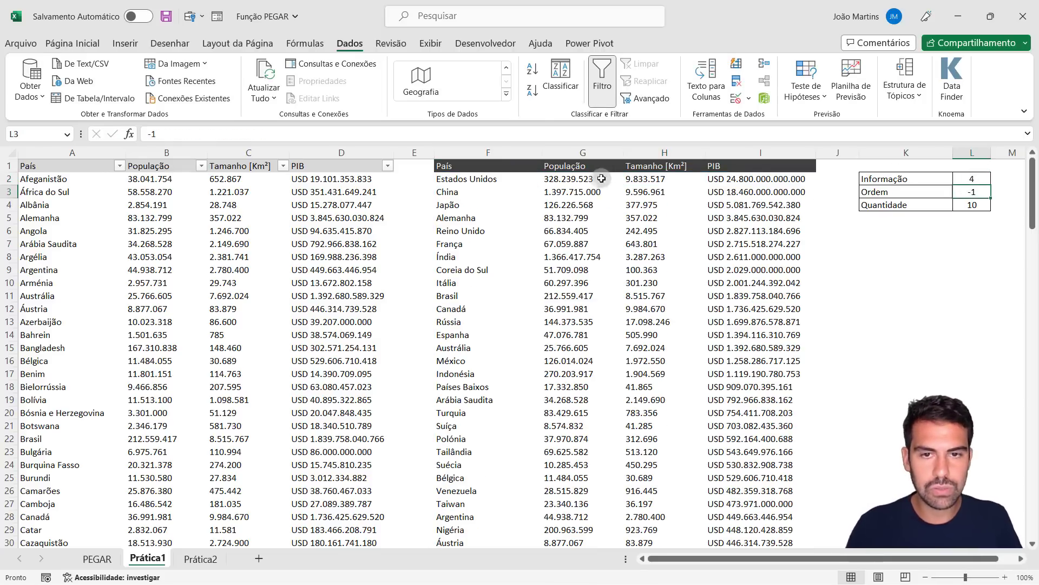
left_click(743, 178)
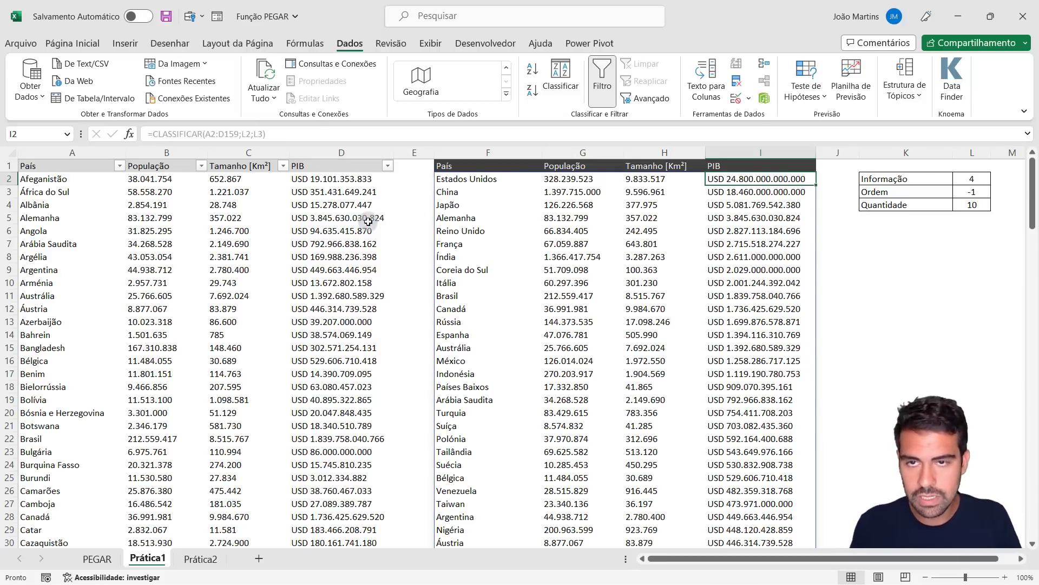
left_click(506, 93)
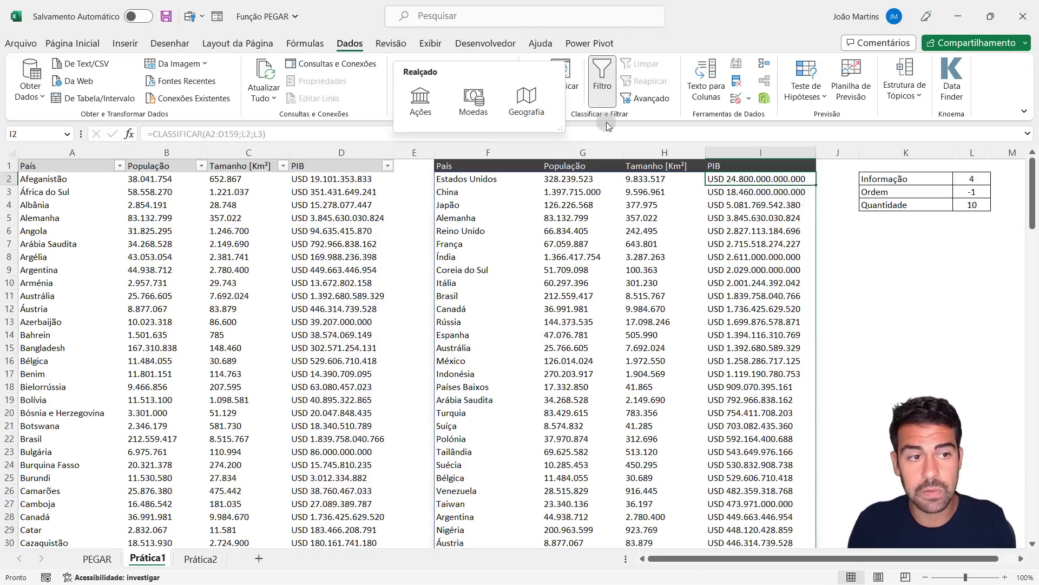
left_click(594, 231)
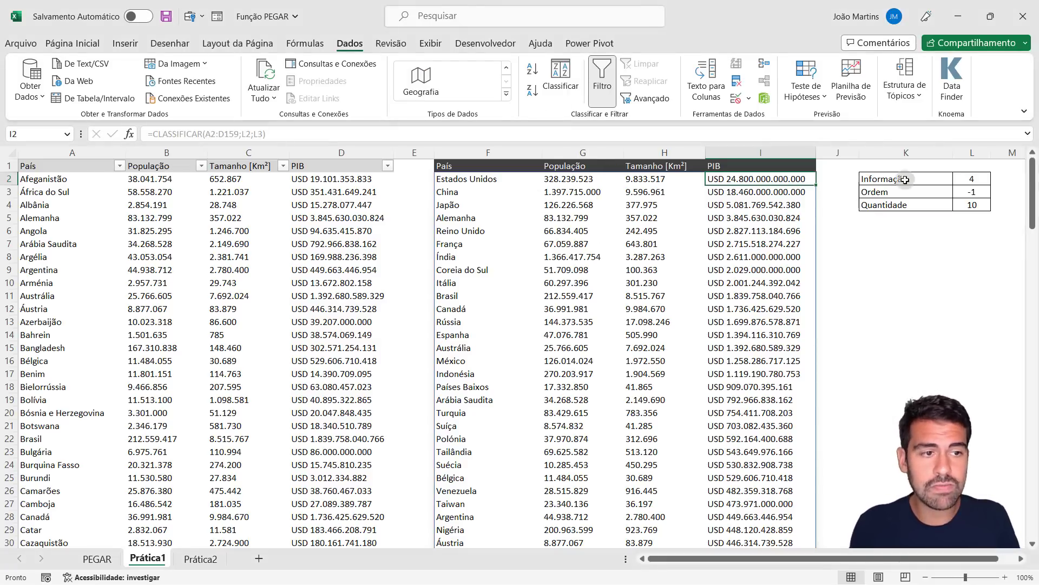
left_click(977, 207)
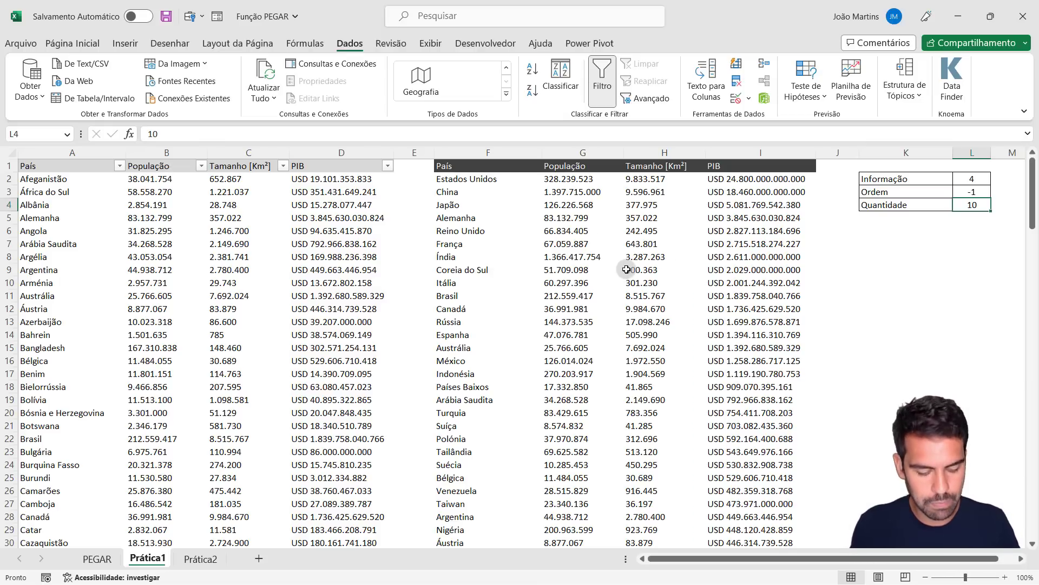
Set Quantidade in L4 to 5 and select the top ranked rows
type("5")
key("Return")
right_click(626, 269)
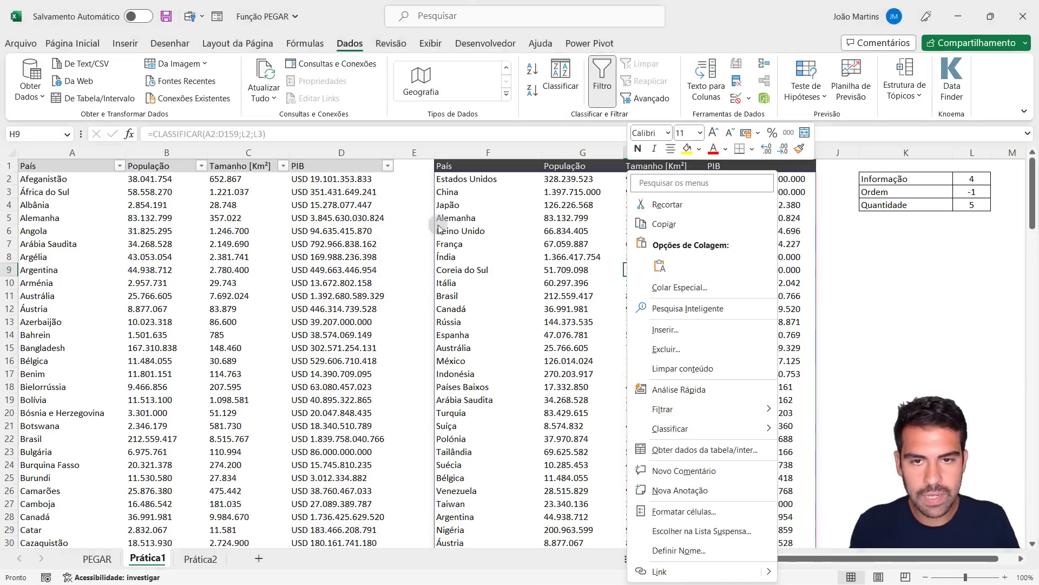
key("Escape")
left_click_drag(464, 179, 467, 232)
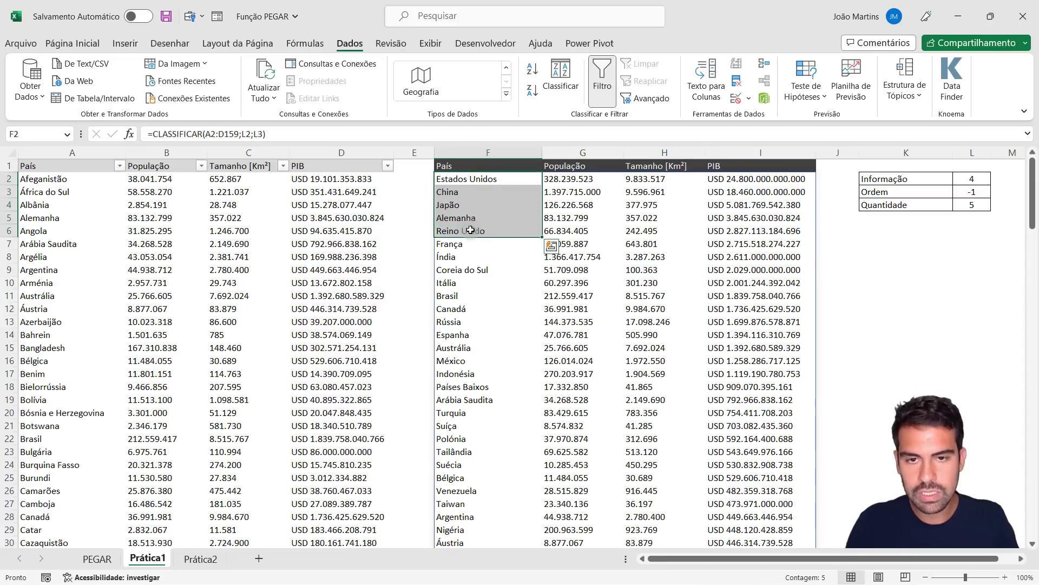
key("Return")
key("Return")
key("Return")
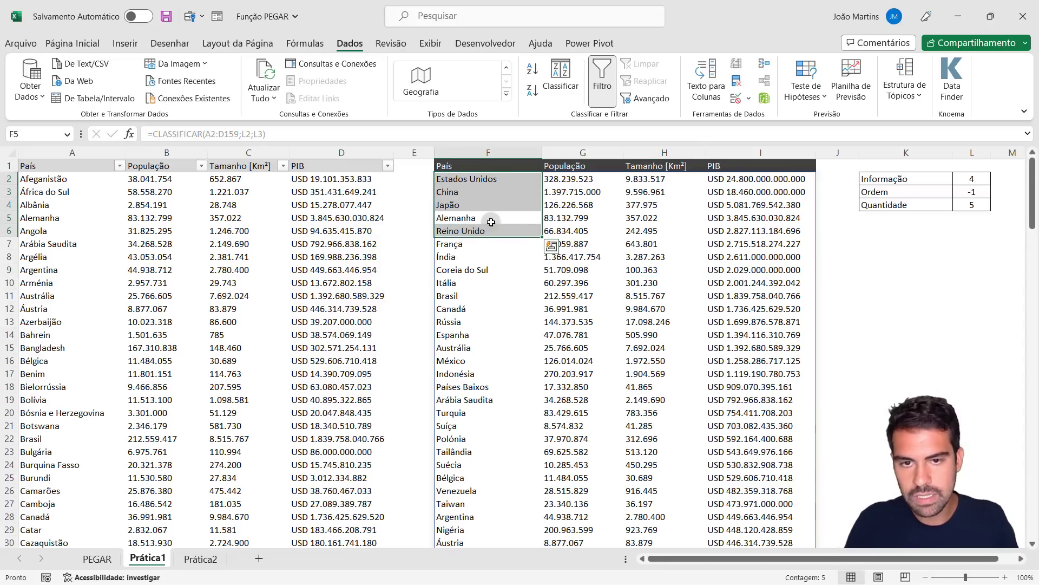
key("Return")
left_click(490, 179)
left_click_drag(655, 219, 751, 231)
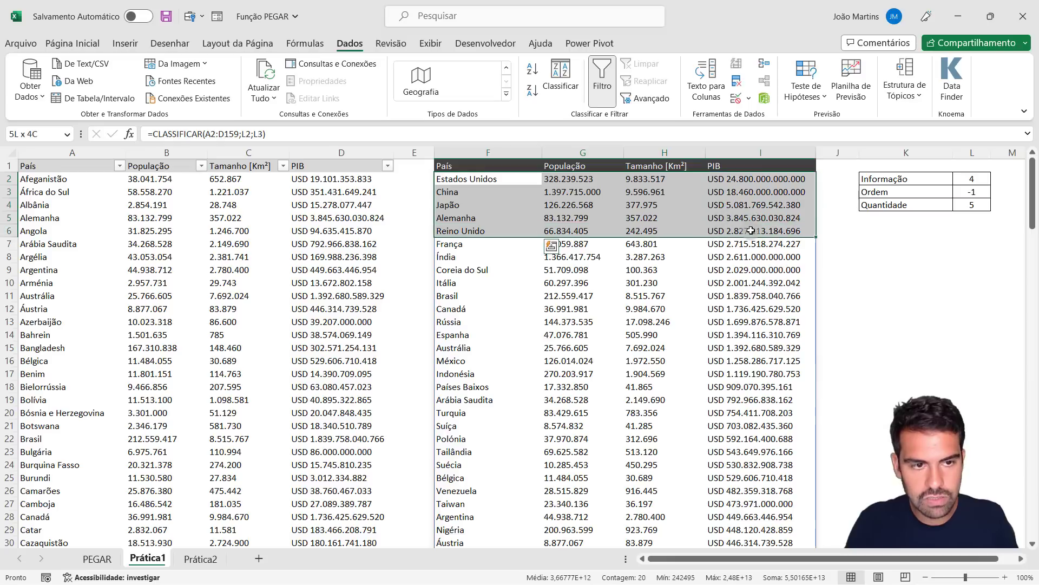
Change Quantidade to 10 and then 20, seeing the ranking still lists every country
left_click(962, 203)
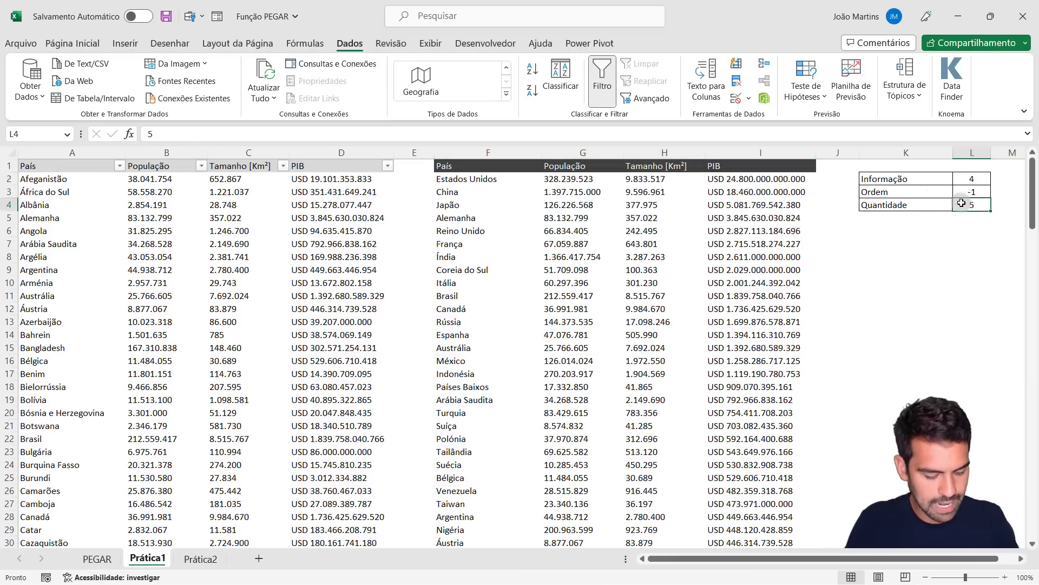
type("10")
key("Return")
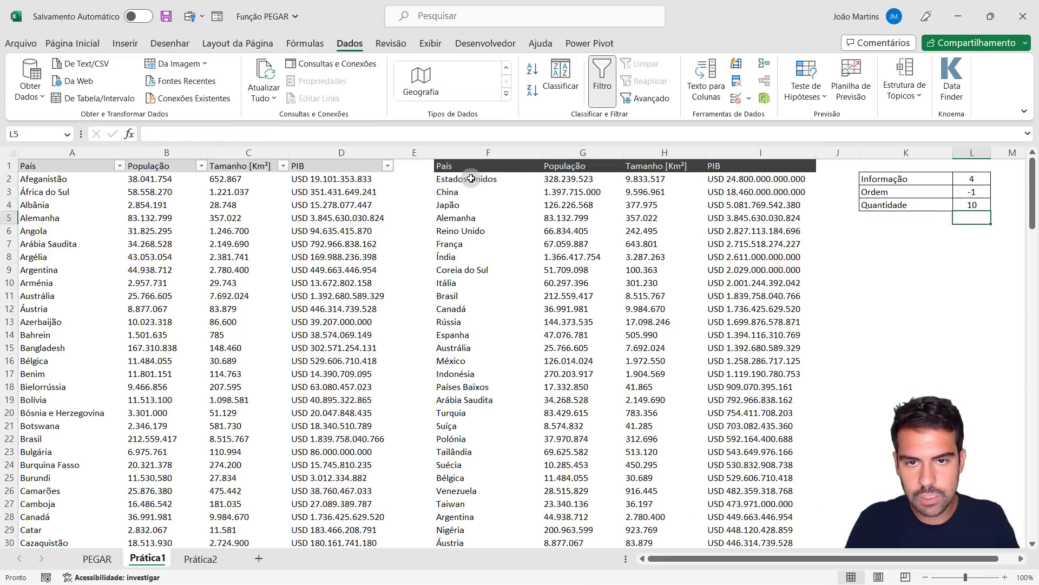
mouse_move(472, 178)
left_mouse_down()
mouse_move(463, 290)
mouse_move(758, 295)
left_mouse_up()
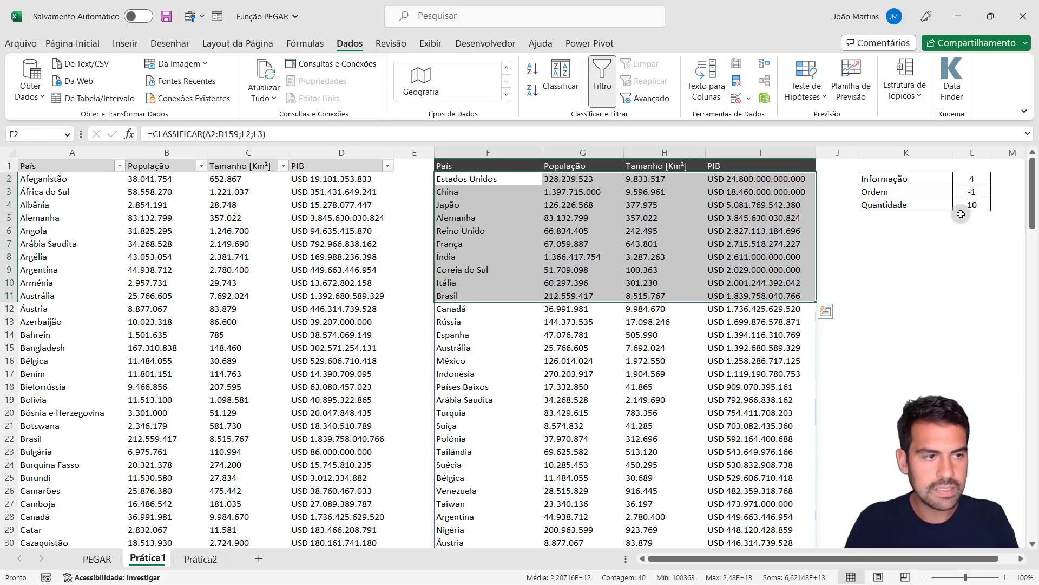
left_click(963, 208)
type("20")
key("Return")
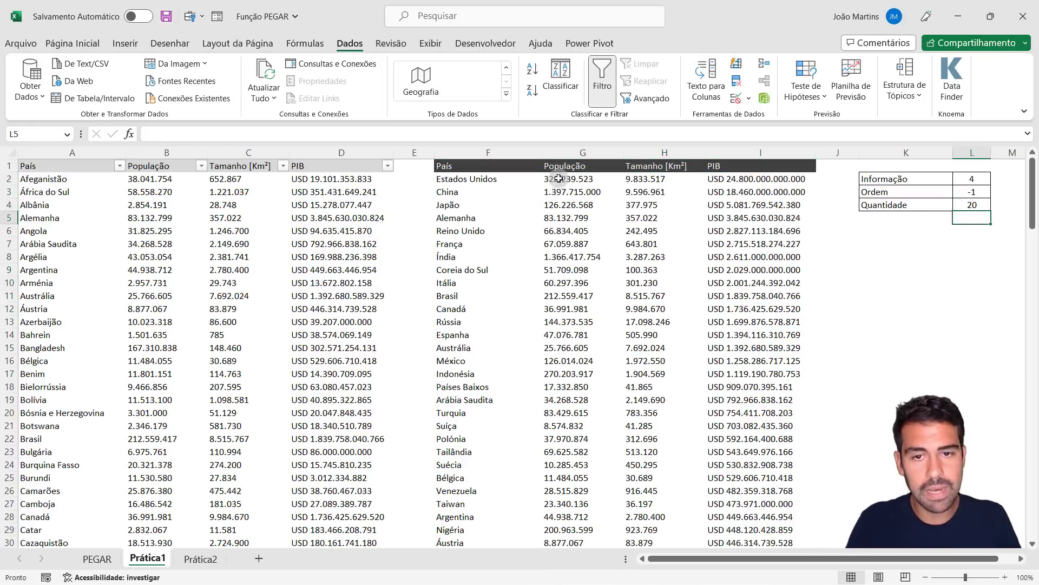
mouse_move(509, 180)
left_mouse_down()
mouse_move(512, 423)
mouse_move(745, 425)
left_mouse_up()
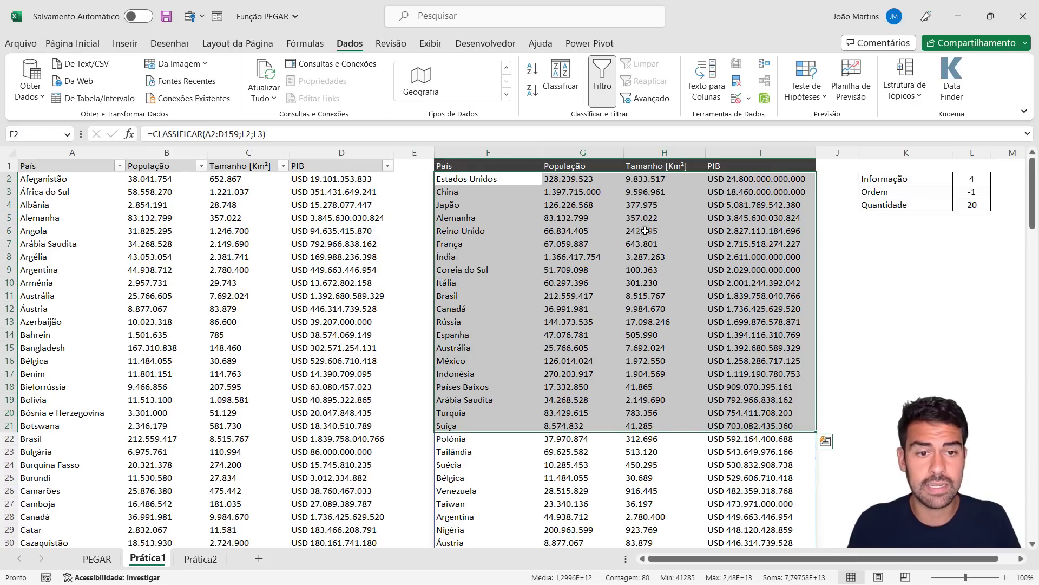
left_click(480, 179)
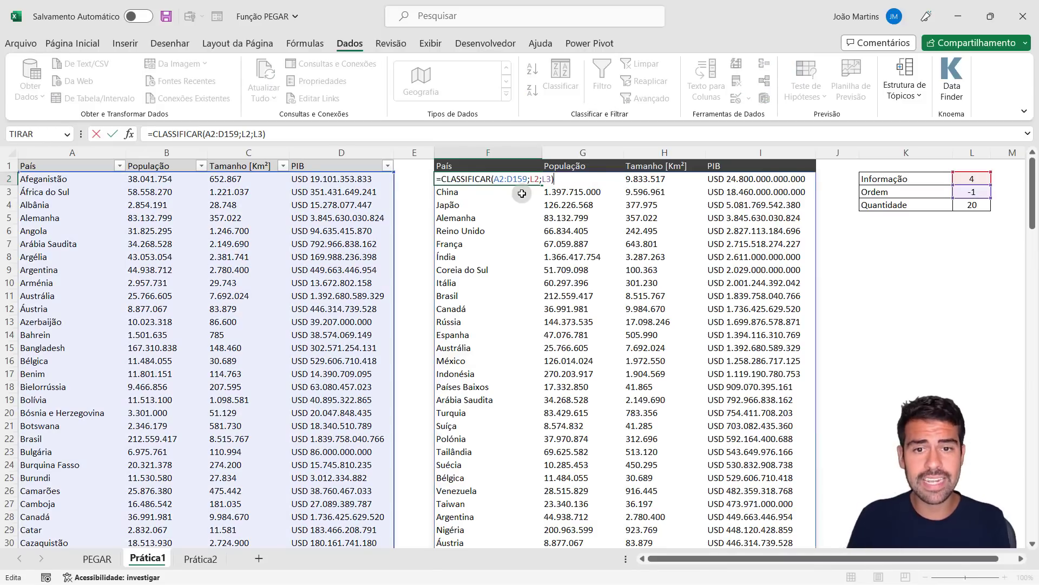
Wrap F2 as =PEGAR(CLASSIFICAR(A2:D159;L2;L3);L4) to keep only the top L4 rows
key("F2")
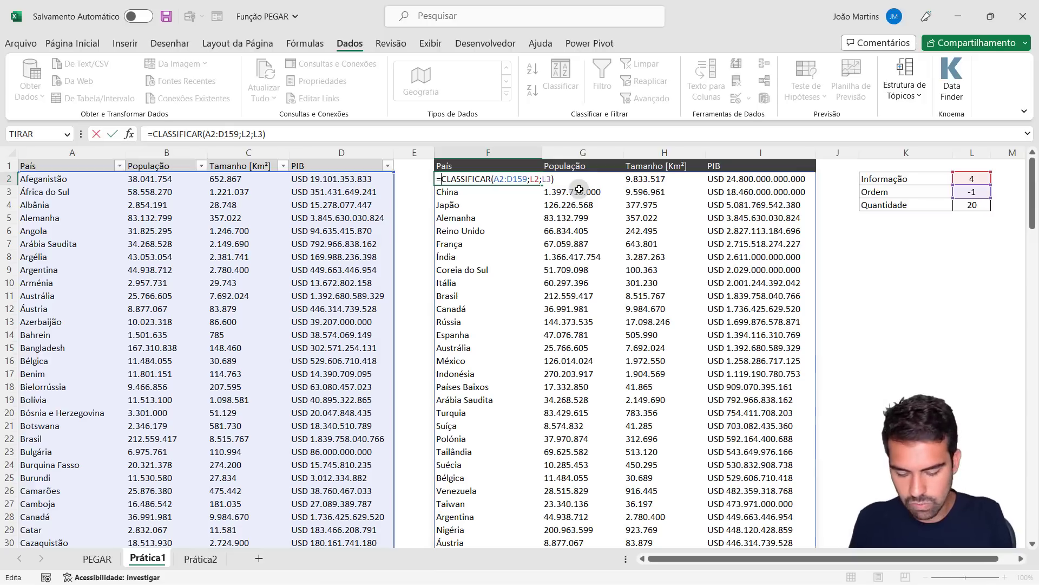
type("pegar")
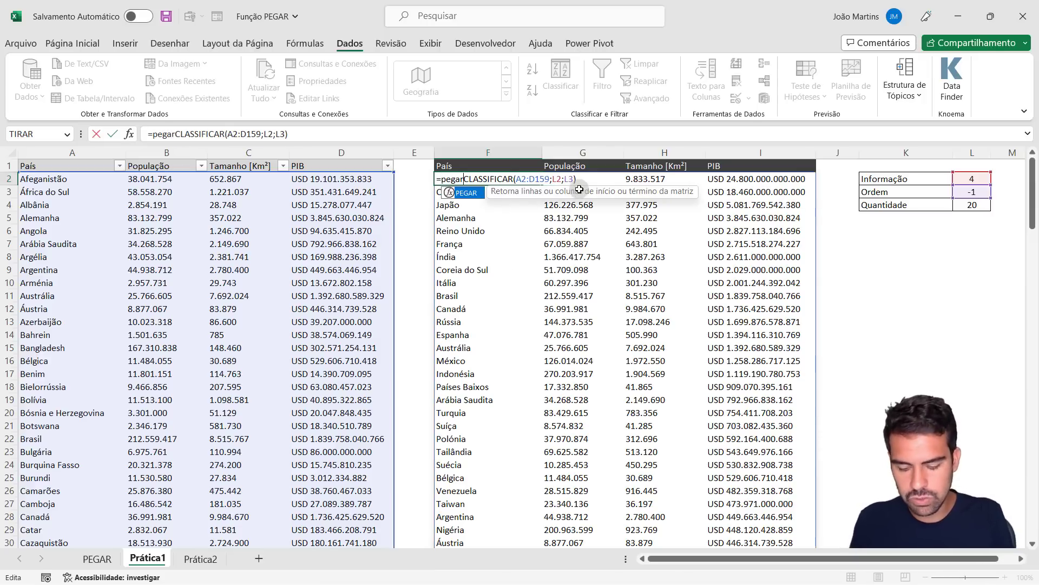
type("(")
key("BackSpace")
key("BackSpace")
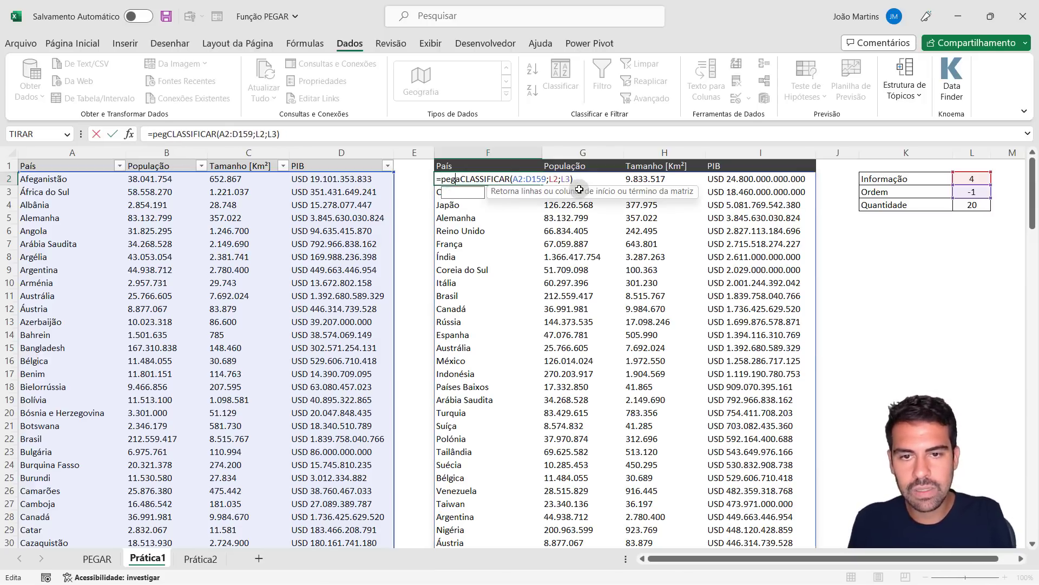
key("BackSpace")
key("BackSpace")
key("BackSpace")
key("BackSpace")
type("PEGAR")
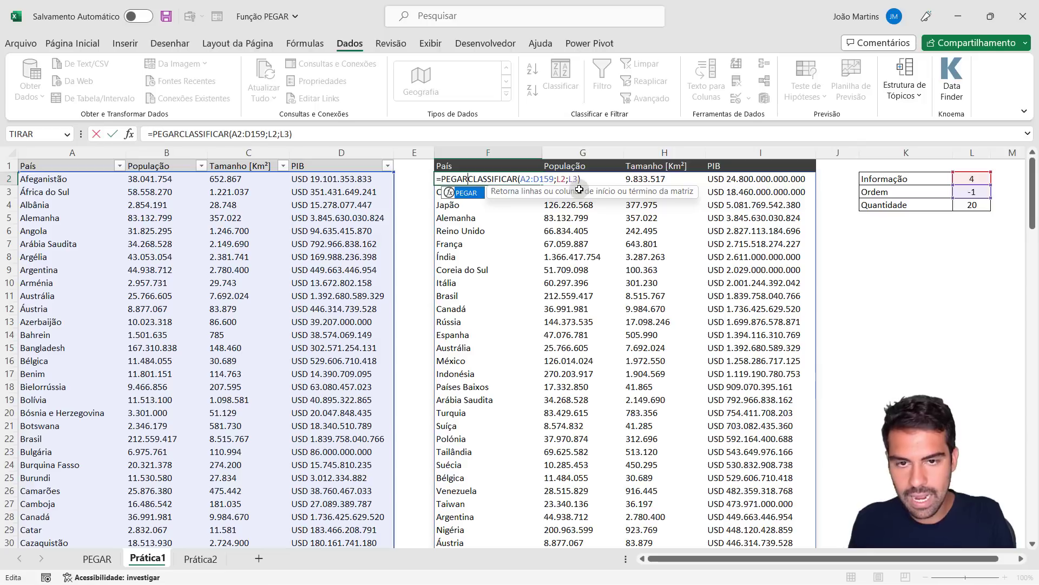
type("(")
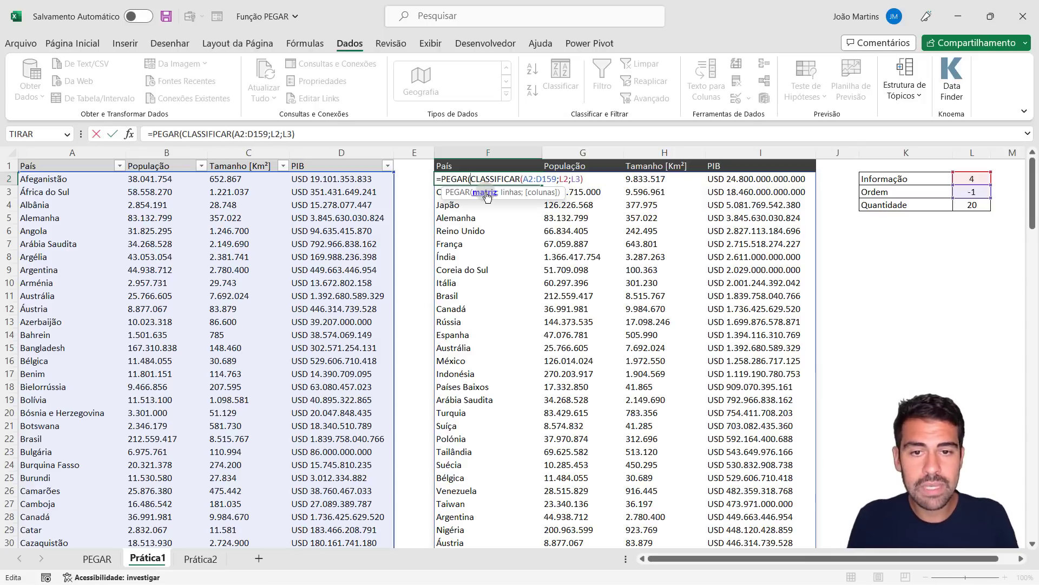
left_click(484, 178)
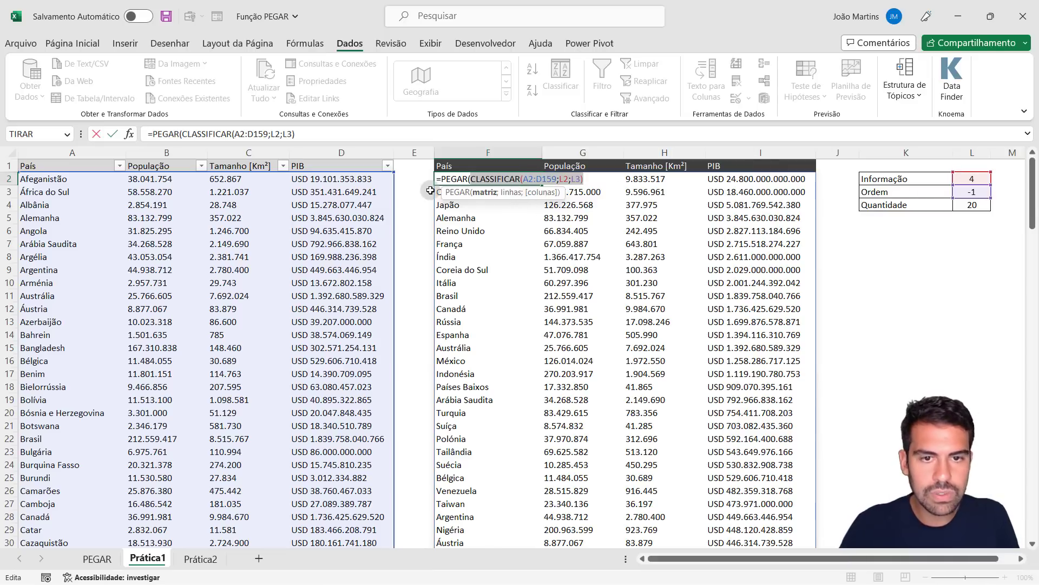
left_click(595, 180)
type(";")
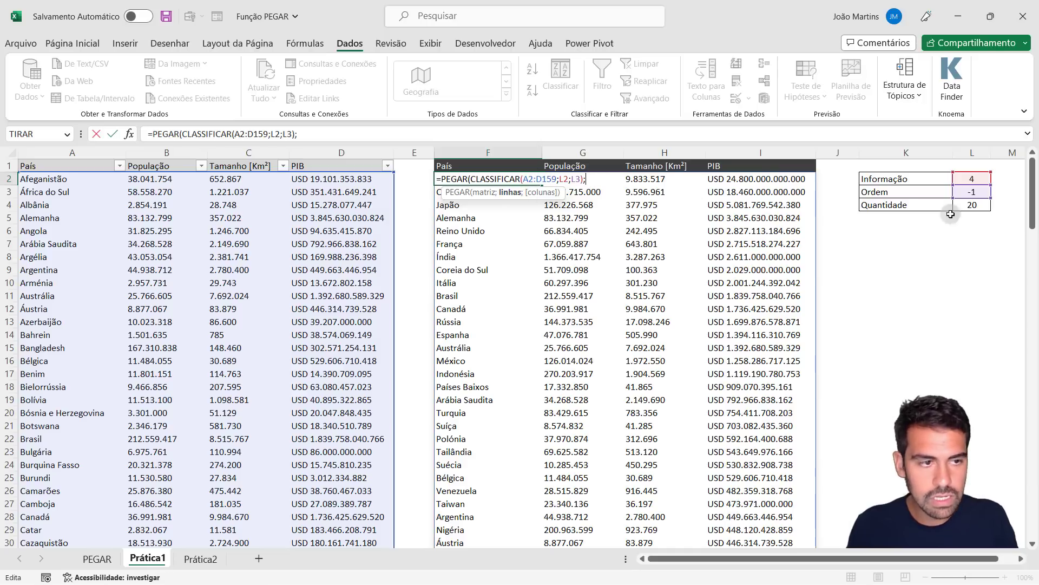
left_click(977, 209)
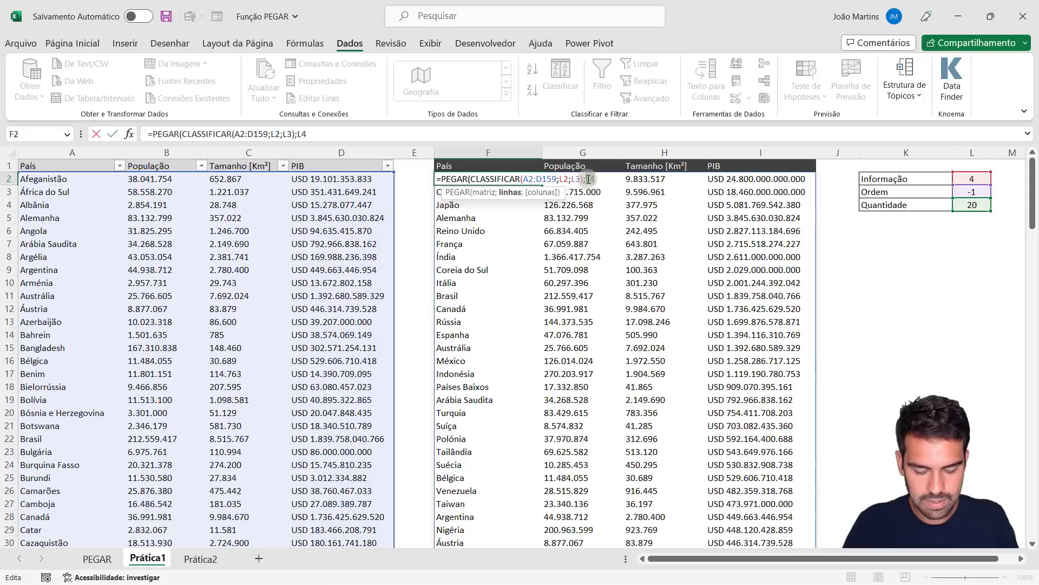
key("BackSpace")
key("BackSpace")
left_click(972, 205)
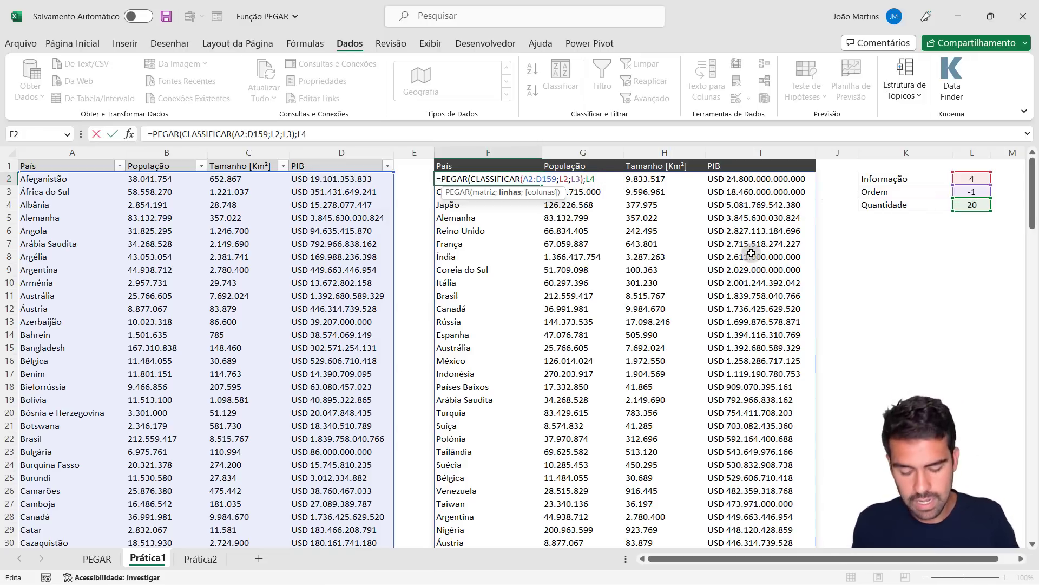
type(";")
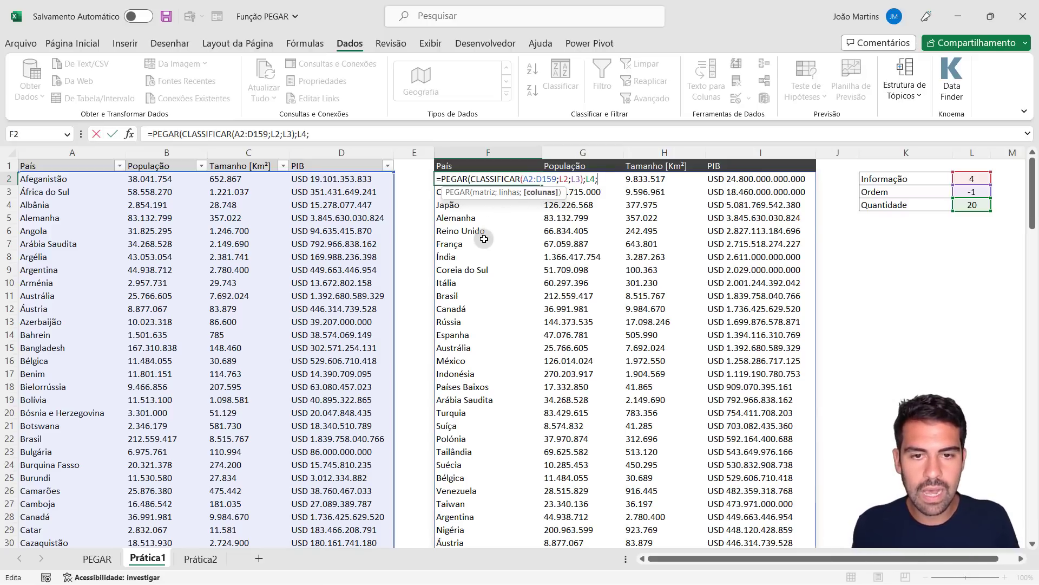
type("4")
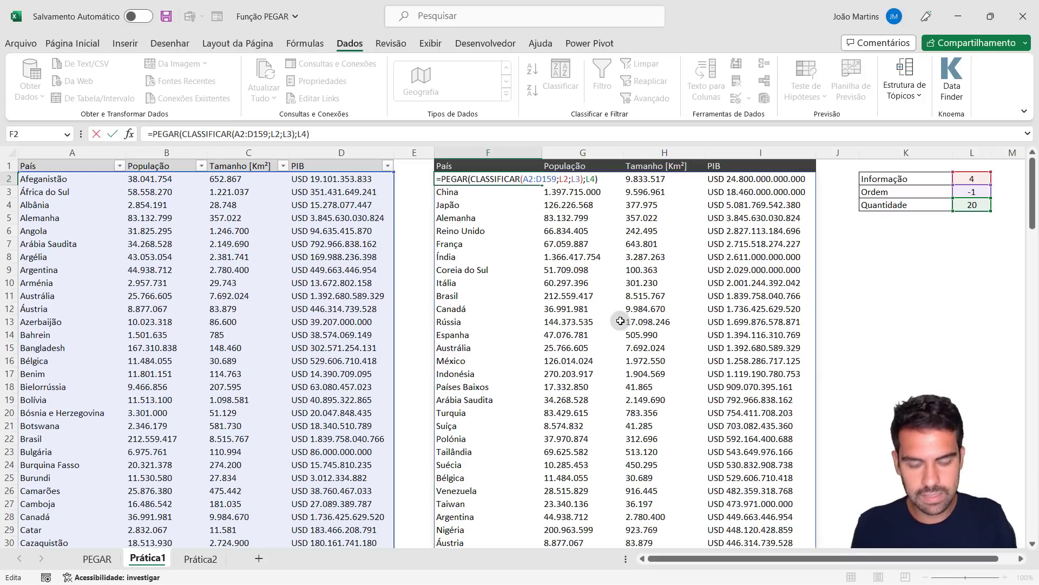
key("Return")
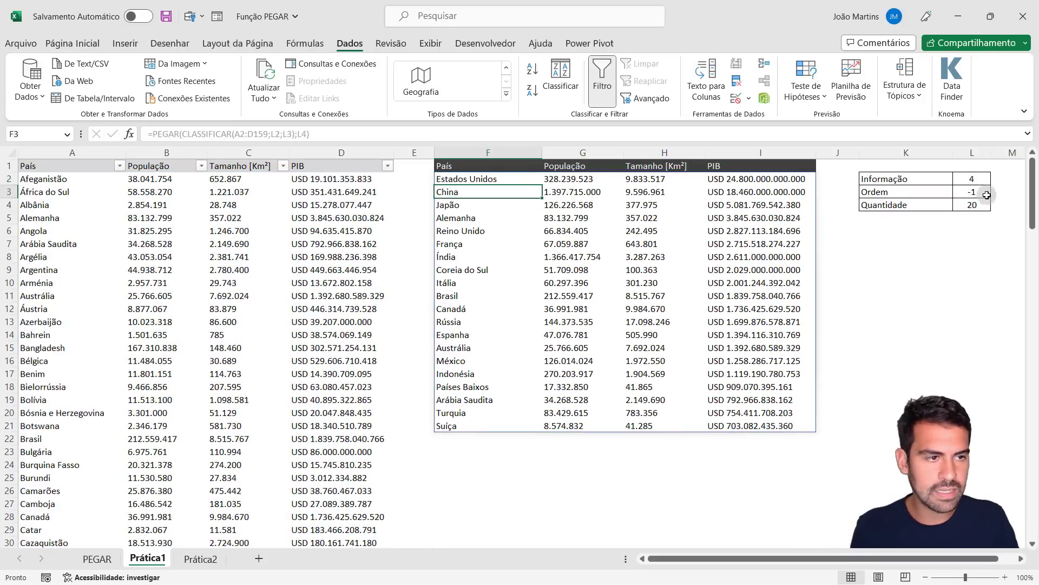
Try Quantidade values 10, 5 and 100 in L4, scrolling through the longer ranking
left_click(977, 206)
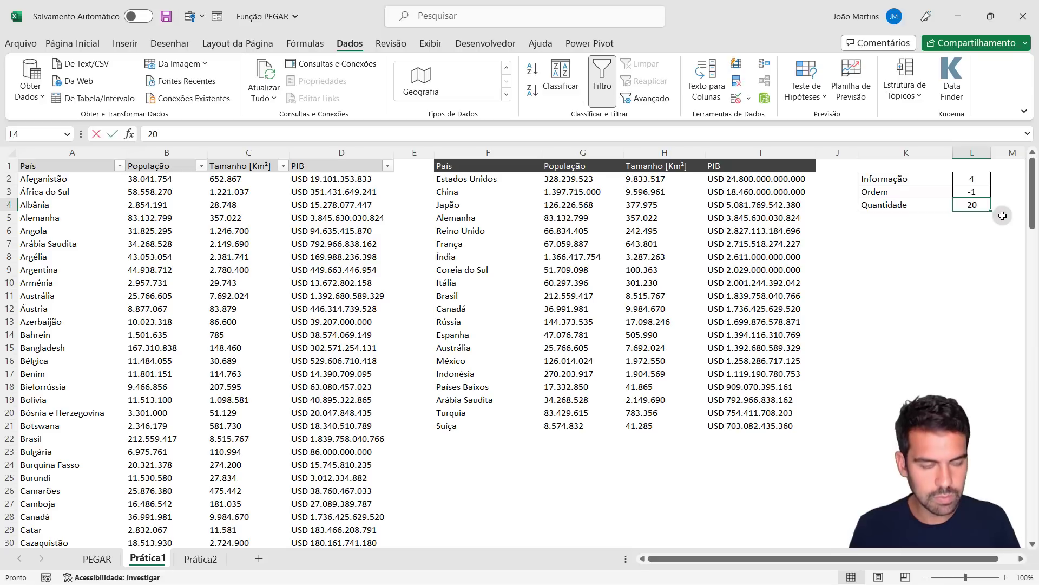
type("10")
key("Return")
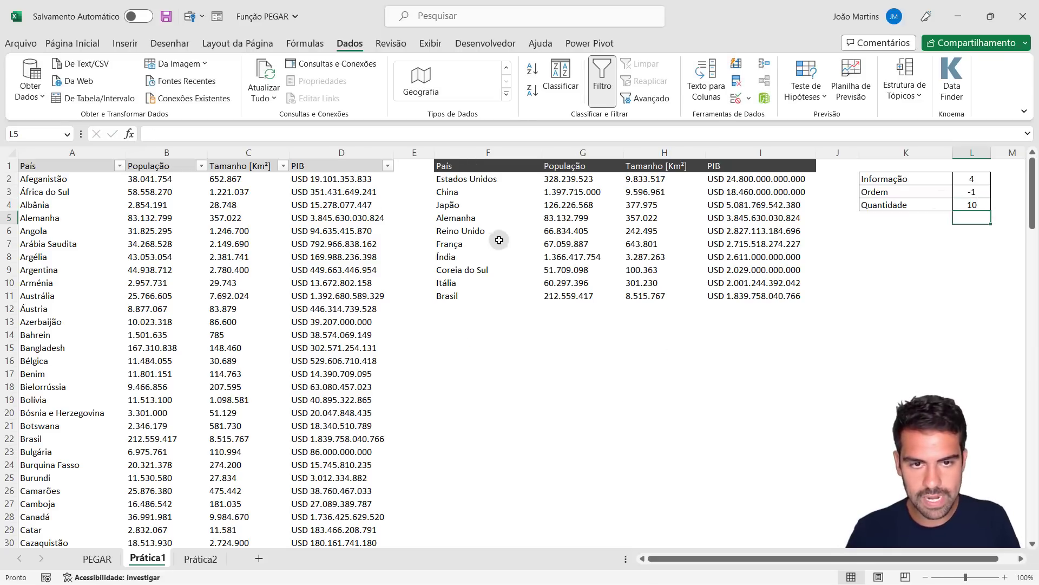
left_click(971, 204)
type("5")
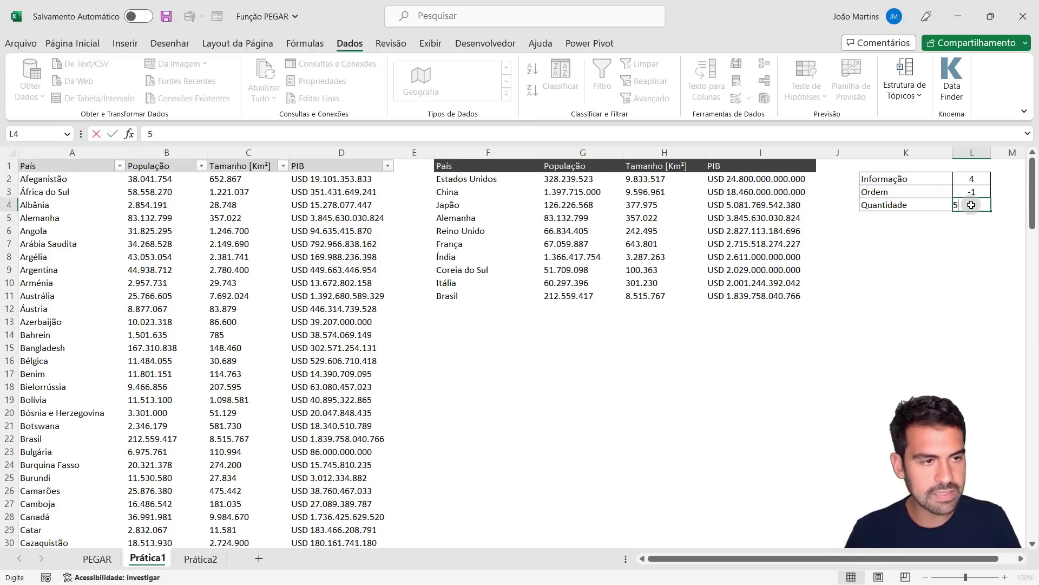
key("Return")
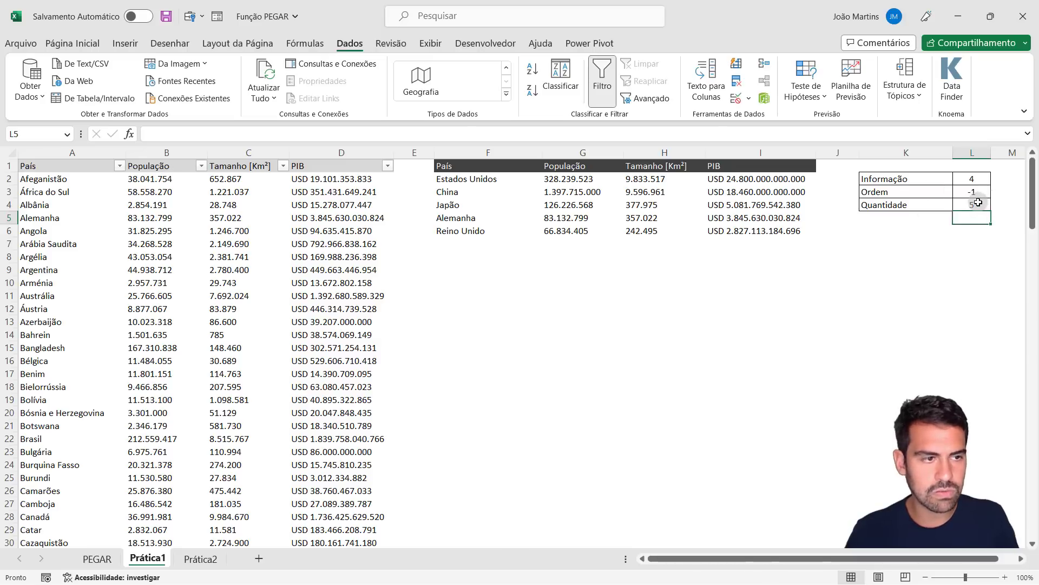
left_click(972, 204)
type("100")
key("Return")
scroll(509, 224, "down", 2)
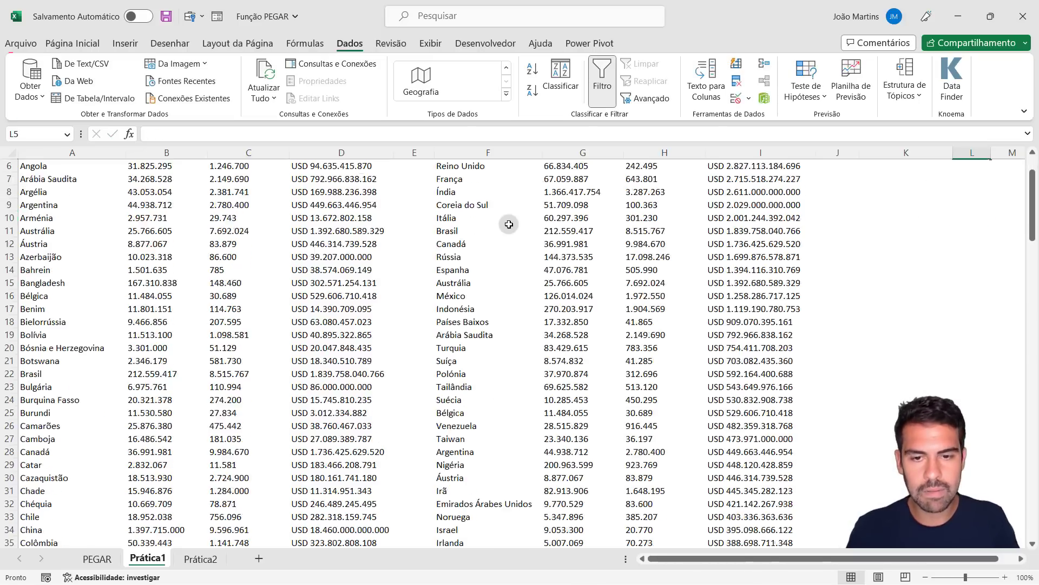
scroll(509, 232, "down", 10)
scroll(514, 260, "down", 7)
scroll(520, 287, "down", 6)
scroll(571, 329, "up", 11)
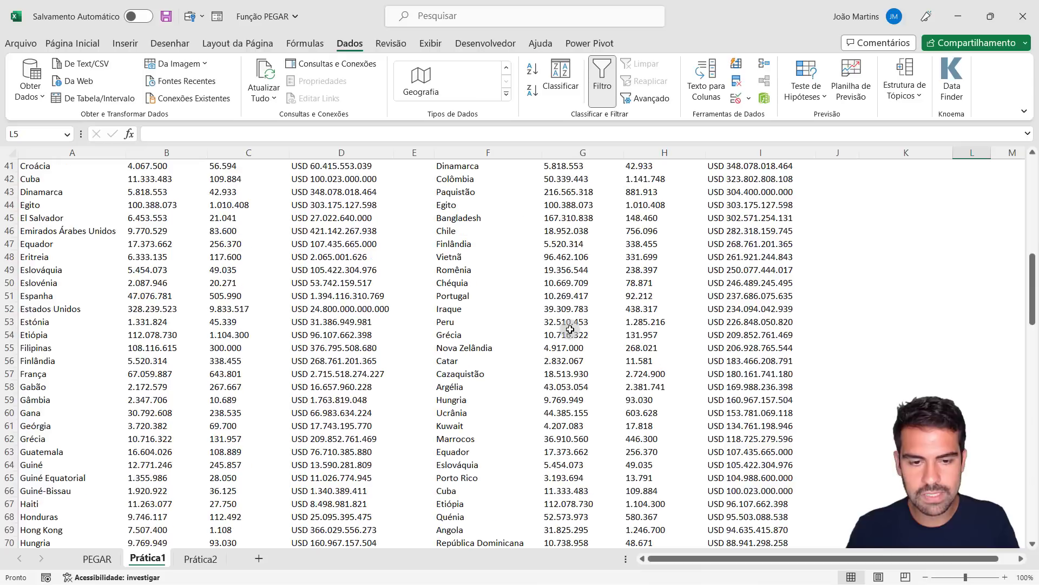
scroll(570, 329, "up", 13)
Cycle Informação in L2 through 2, 3, 4 and 1 to test each sort column
left_click(974, 180)
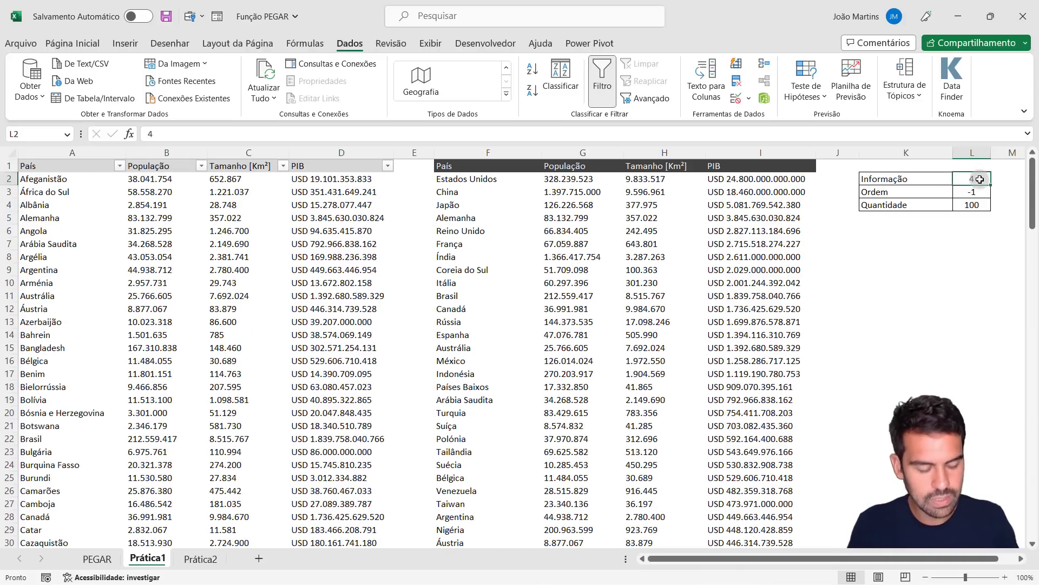
type("2")
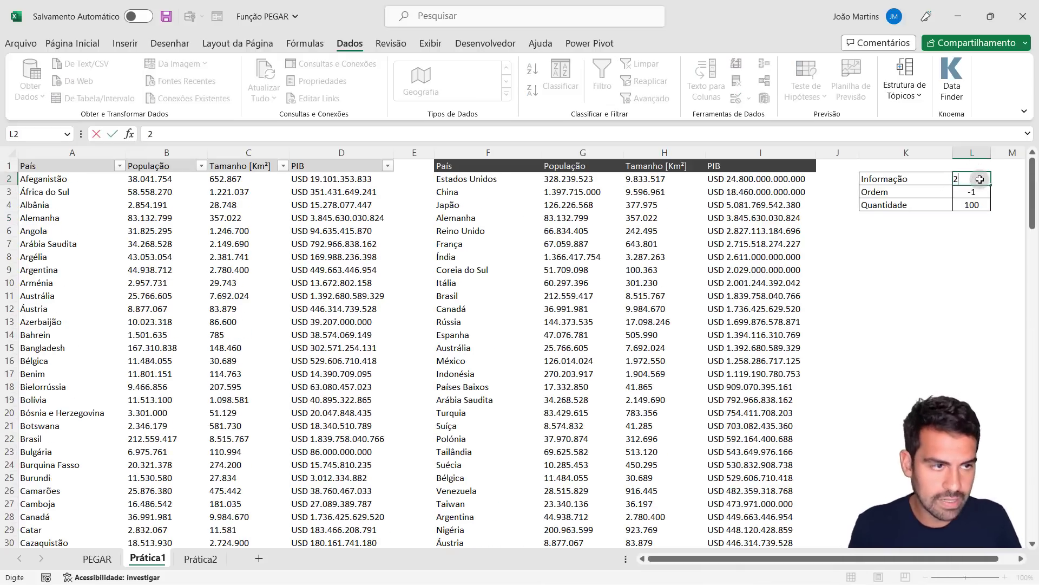
key("Return")
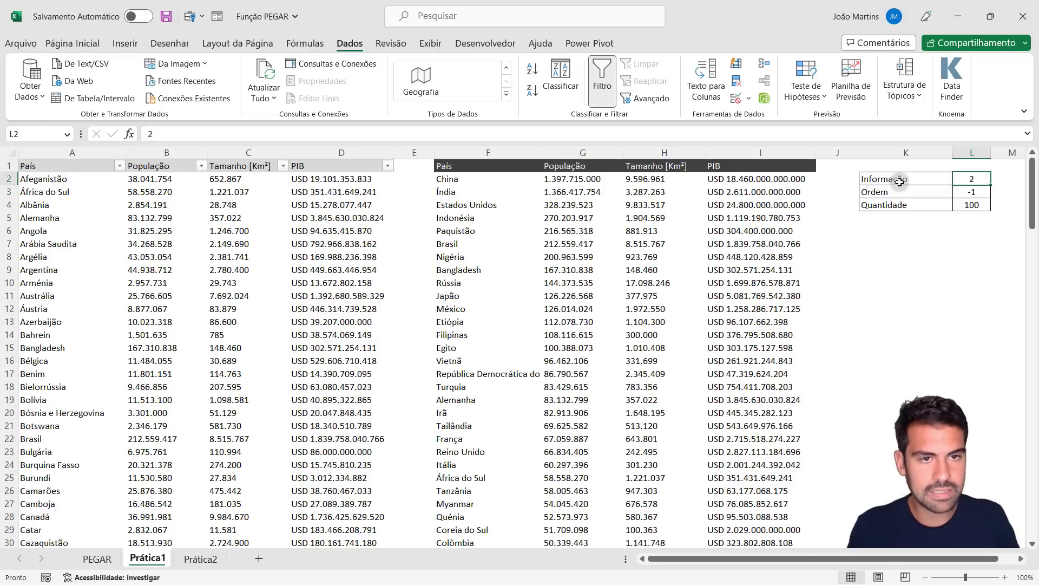
type("3")
key("Return")
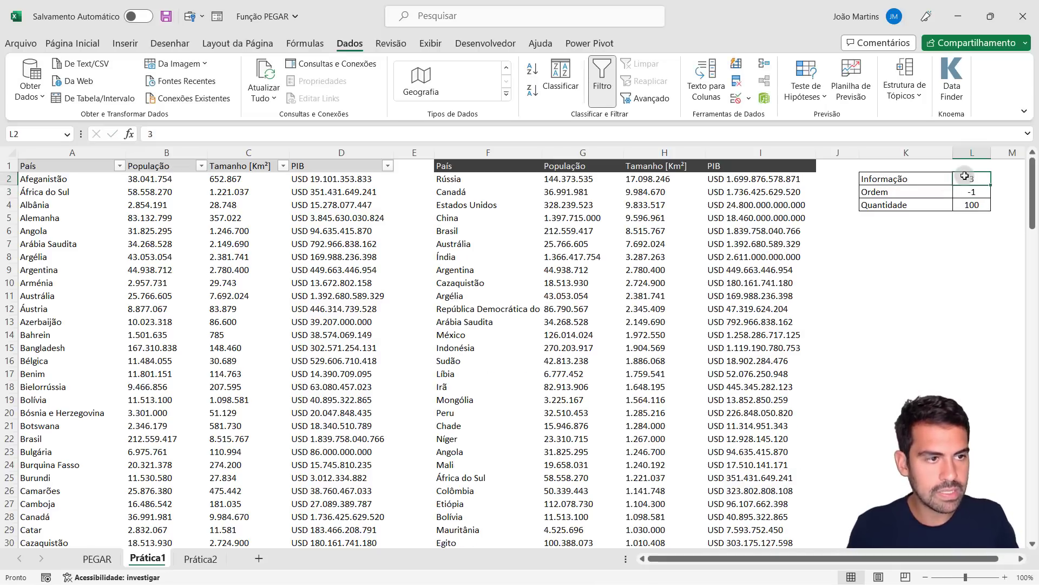
type("4")
key("Return")
left_click(973, 180)
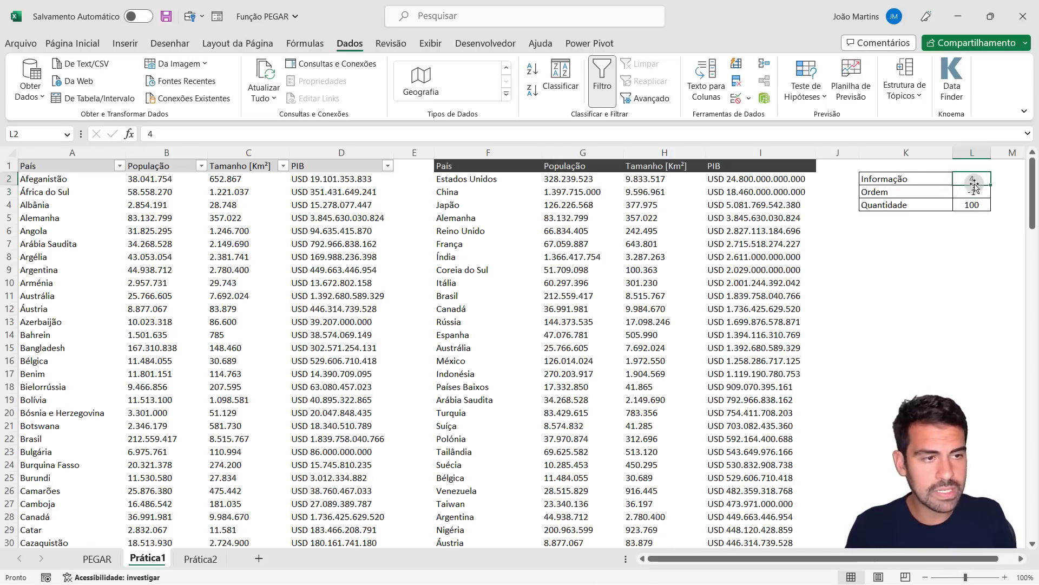
type("1")
key("Return")
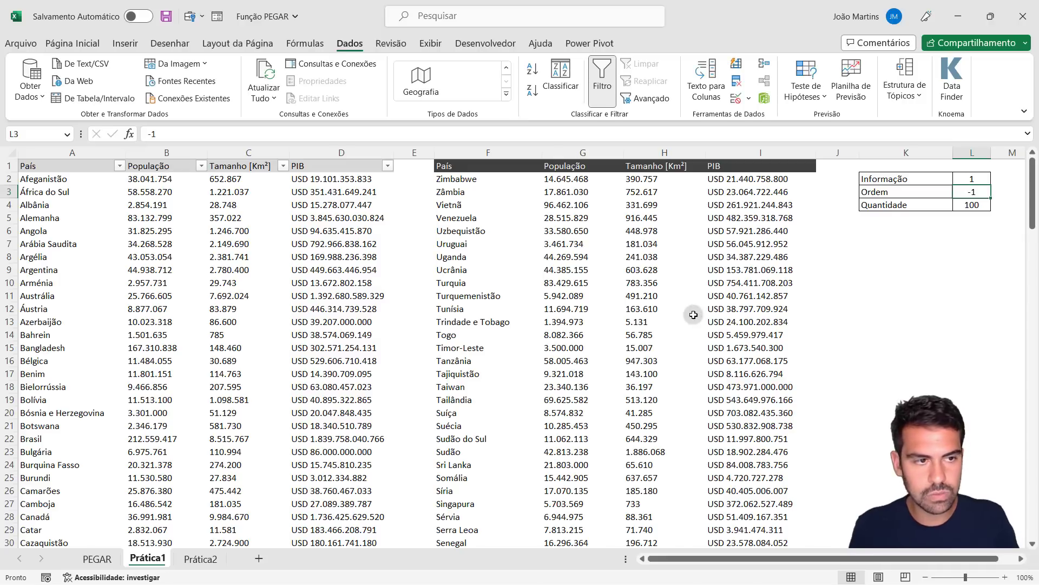
Switch Ordem in L3 to ascending 1, then back to descending -1
key("Delete")
key("Return")
left_click(974, 193)
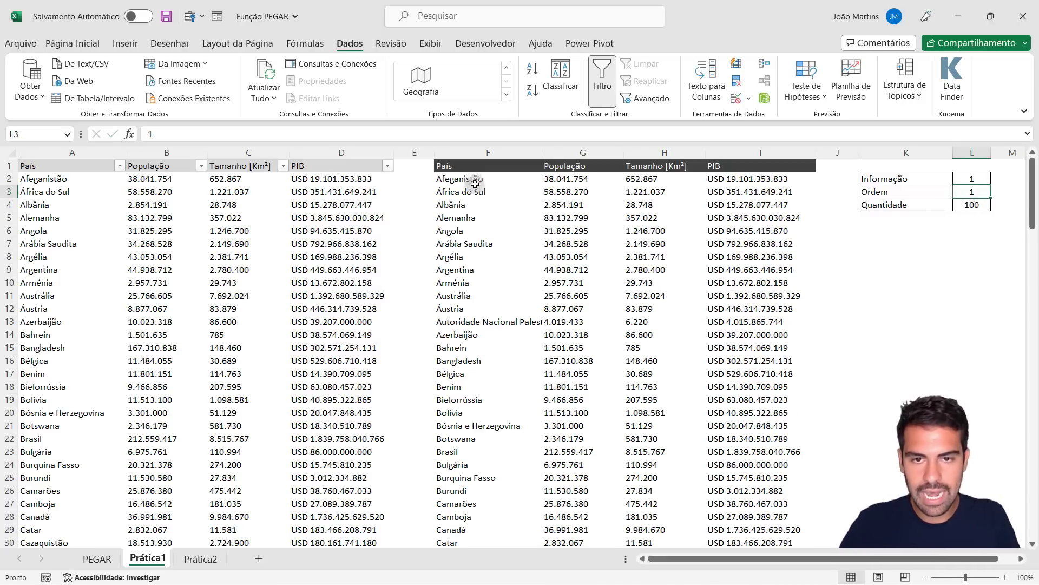
scroll(490, 292, "down", 12)
scroll(485, 299, "down", 20)
scroll(480, 299, "up", 7)
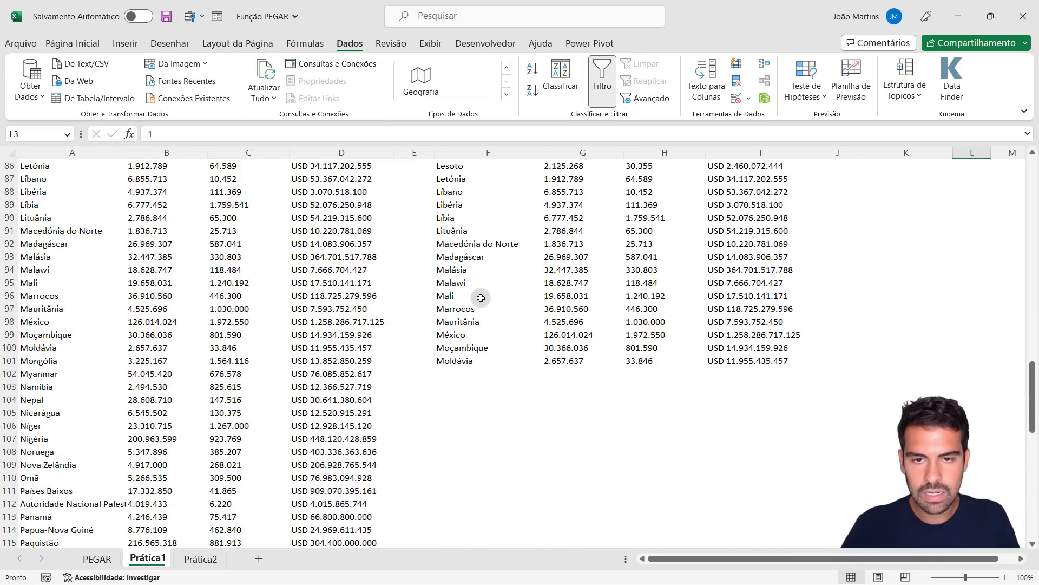
scroll(481, 298, "up", 8)
scroll(541, 295, "up", 14)
scroll(649, 292, "up", 7)
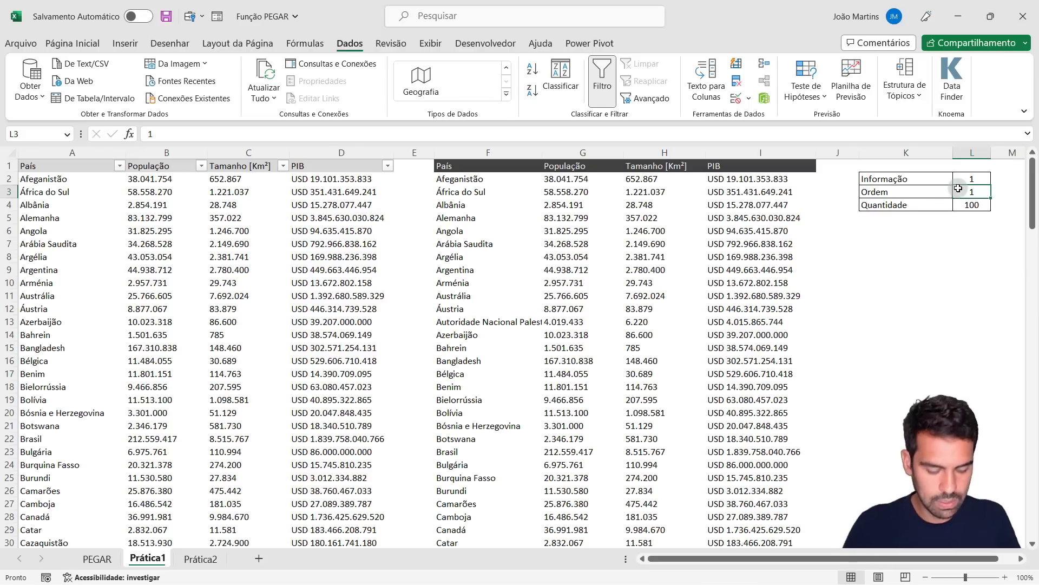
type("-1")
key("Return")
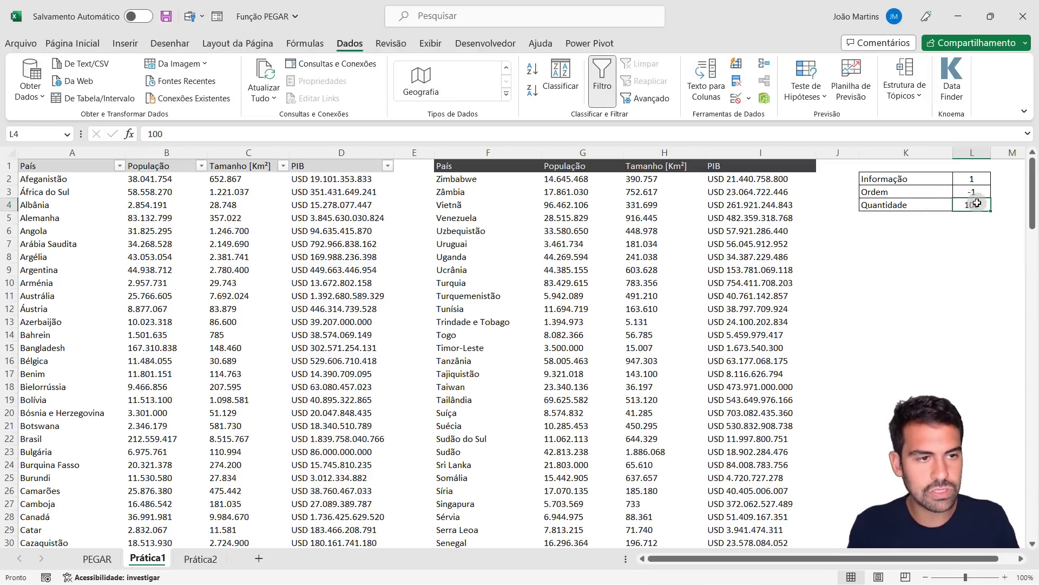
Set Informação in L2 to 2 to rank by População
left_click(968, 178)
type("2")
key("Return")
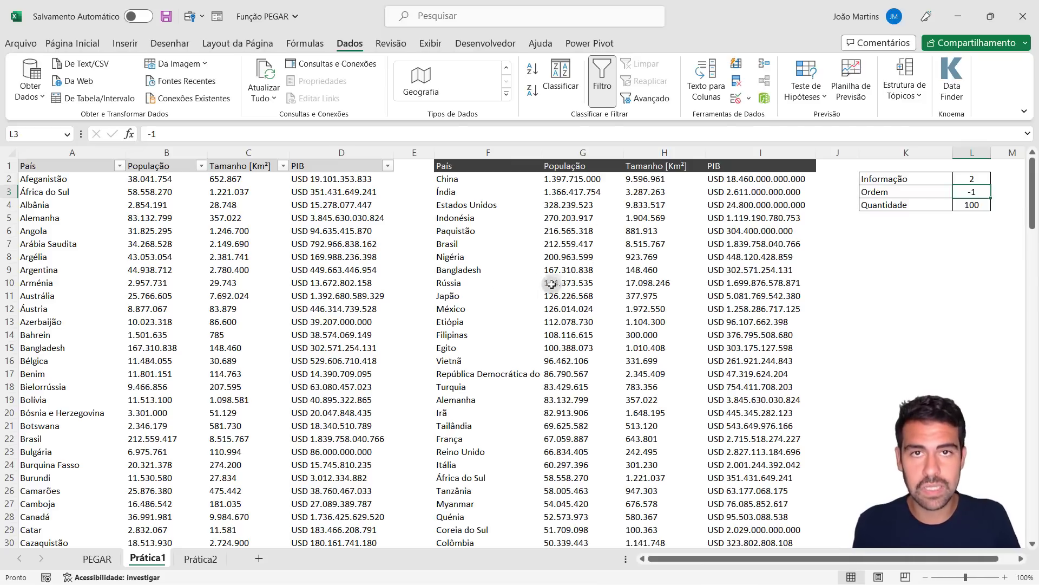
Switch to the Prática2 sheet
left_click(201, 558)
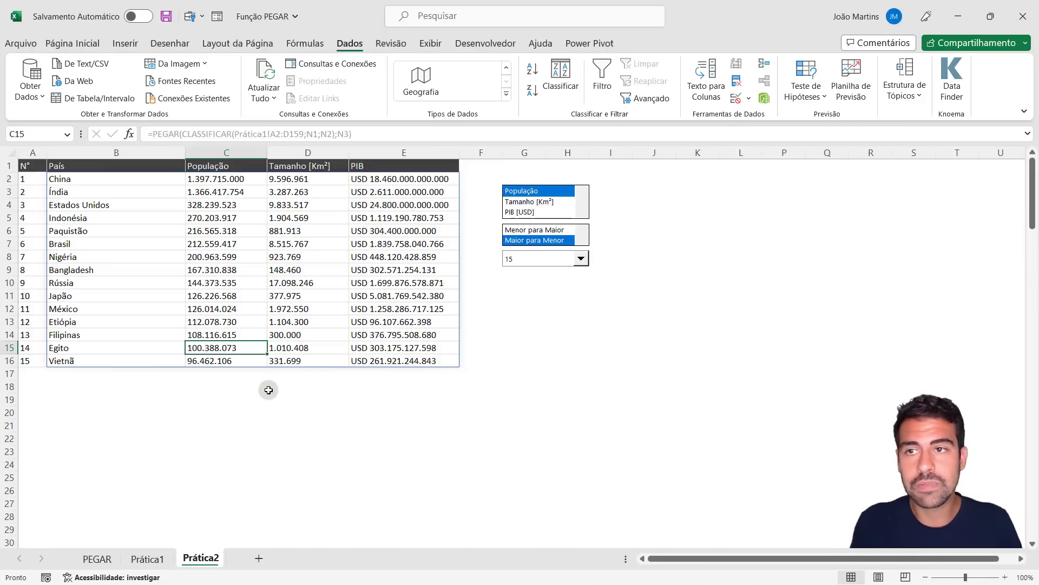
left_click(202, 16)
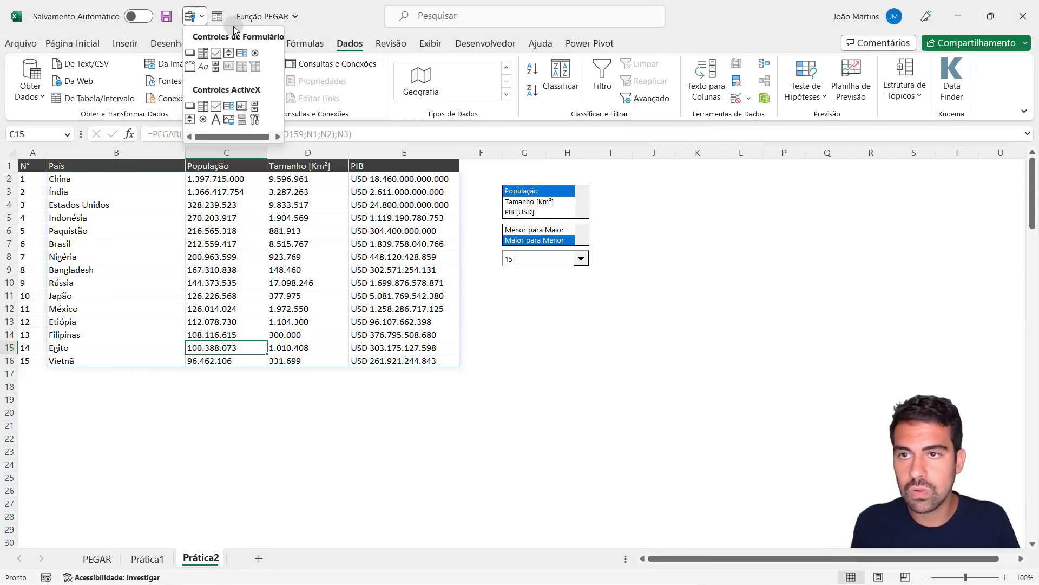
left_click(284, 220)
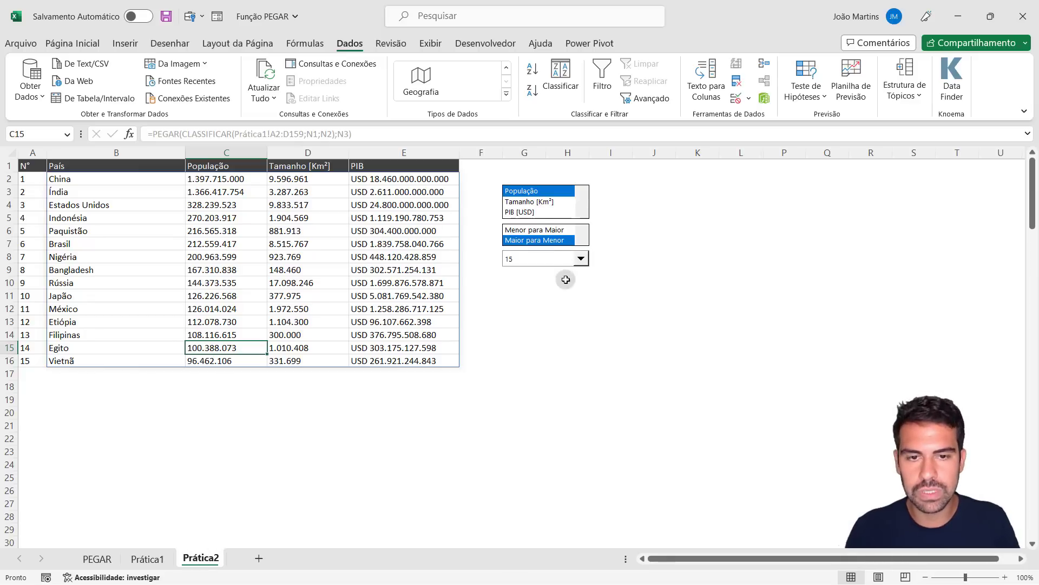
Try the field list box with PIB [USD], Tamanho [Km²], then População
left_click(697, 244)
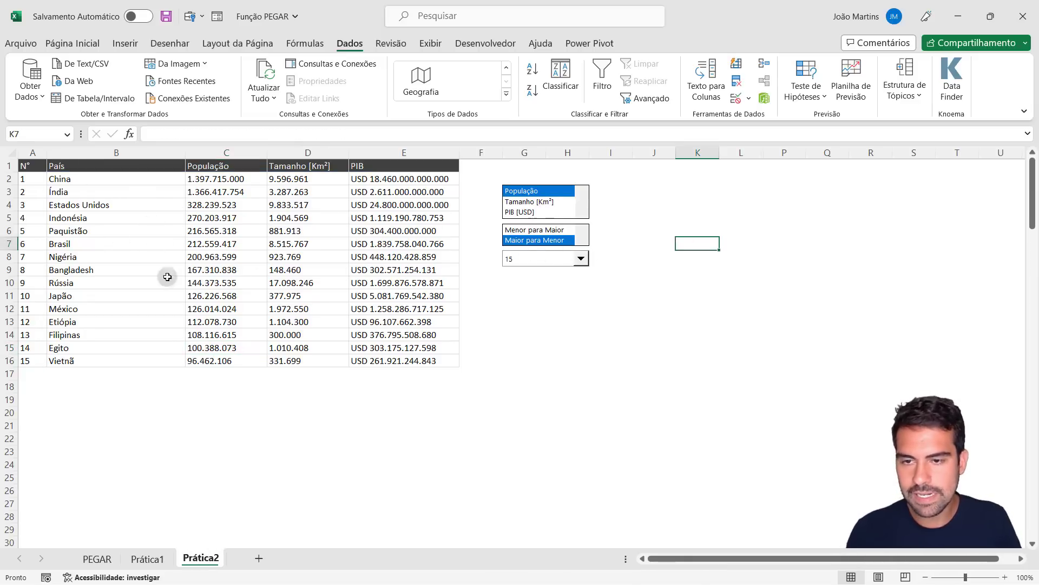
left_click(544, 211)
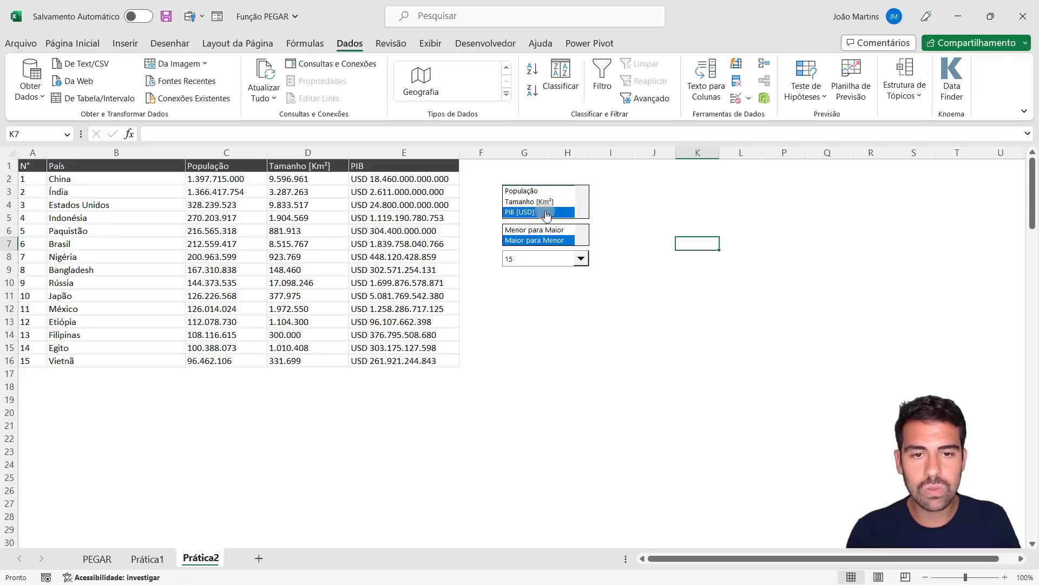
left_click(550, 201)
left_click(541, 190)
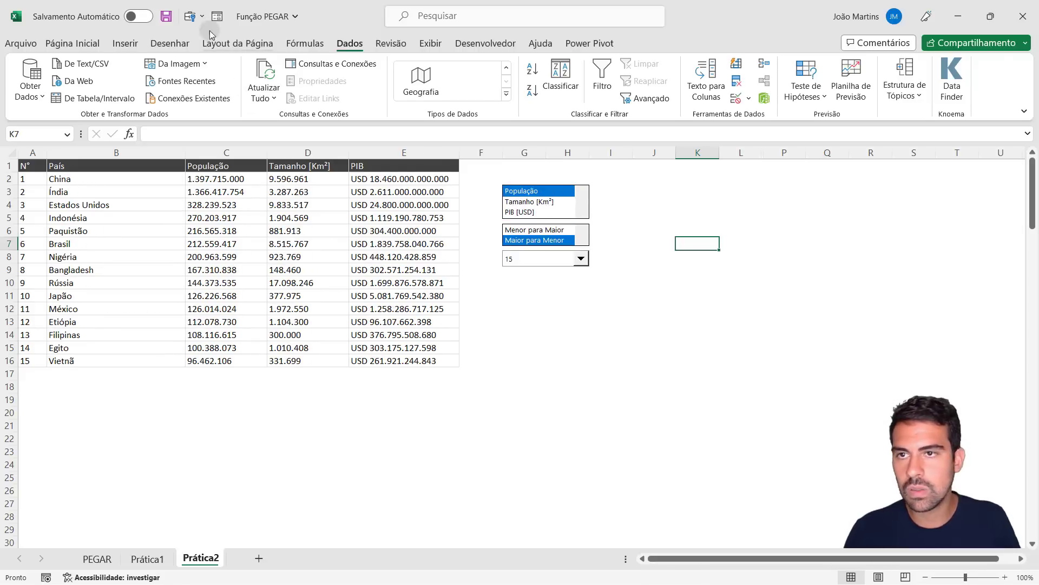
left_click(192, 16)
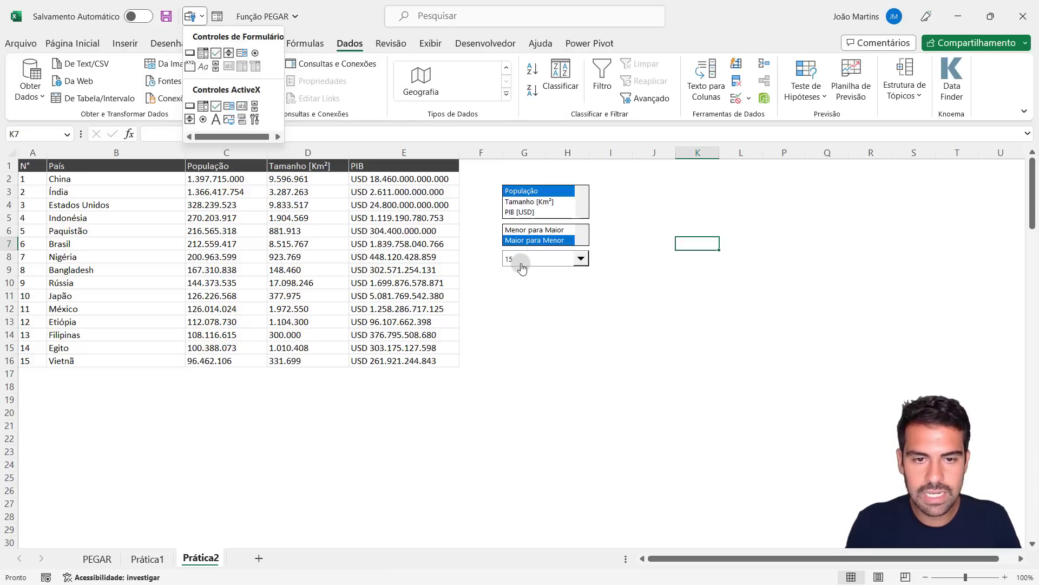
Rank by Tamanho [Km²], toggle the sort order, and show 25 countries
left_click(648, 202)
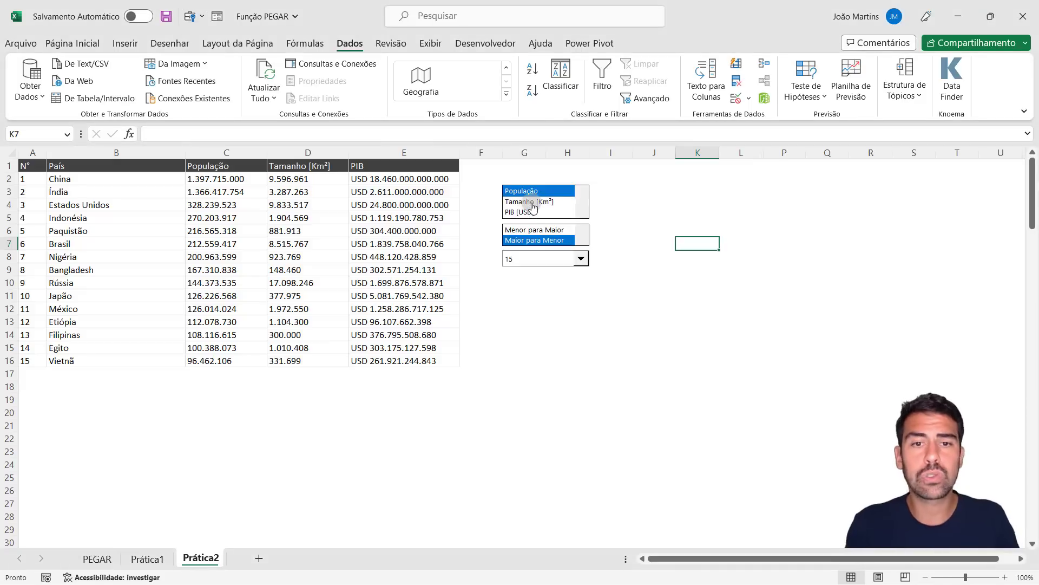
left_click(533, 203)
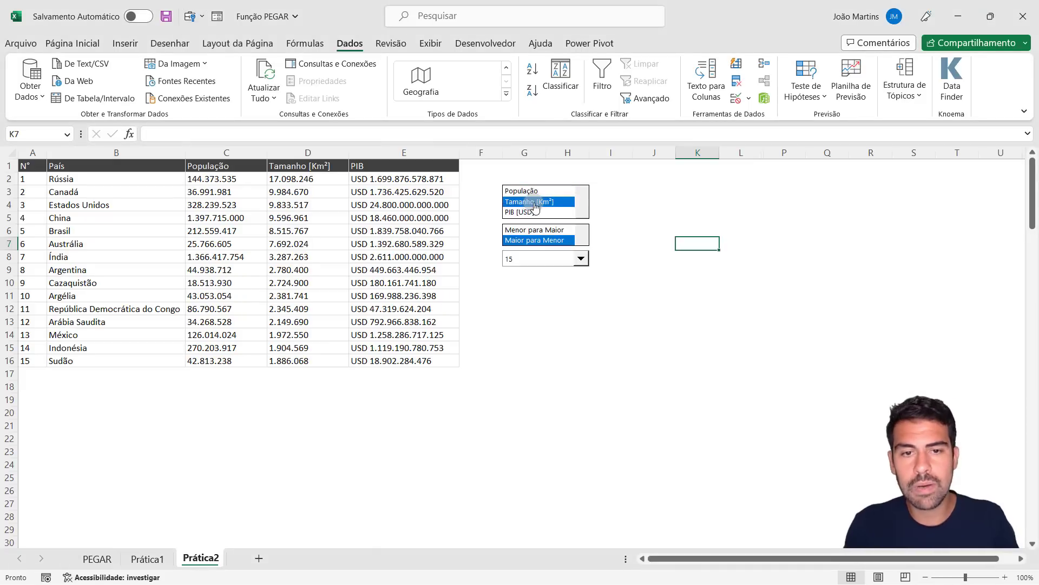
left_click(544, 230)
left_click(544, 241)
left_click(538, 265)
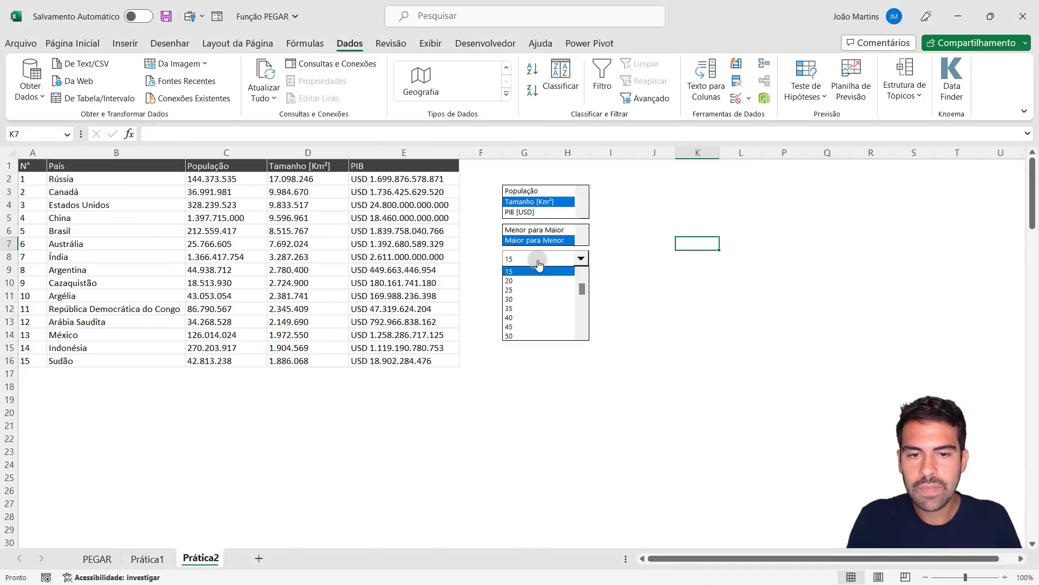
left_click(538, 289)
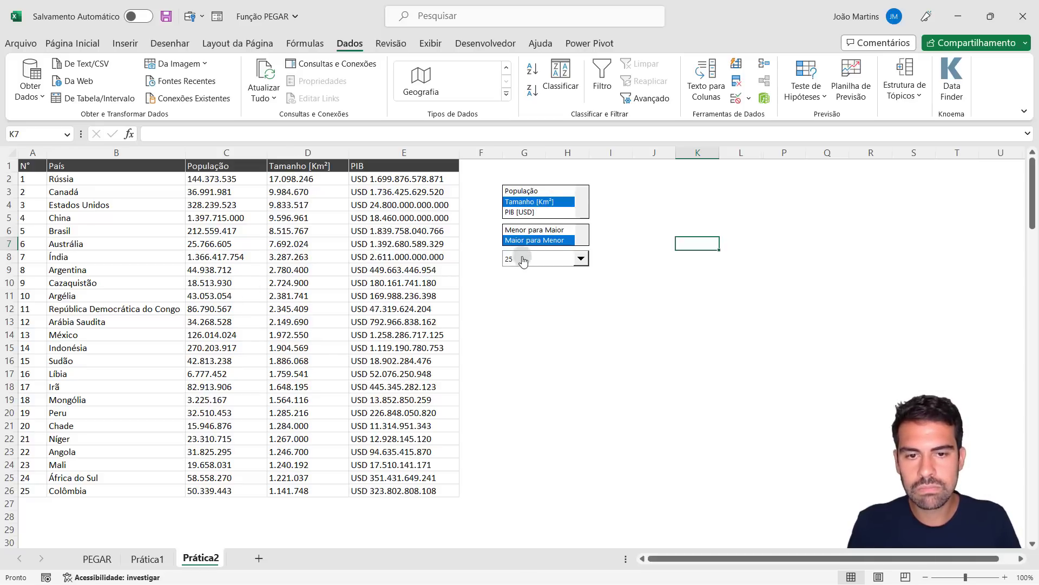
Rank by PIB [USD] smallest to largest and show only 10 countries
left_click_drag(287, 179, 294, 487)
left_click(428, 296)
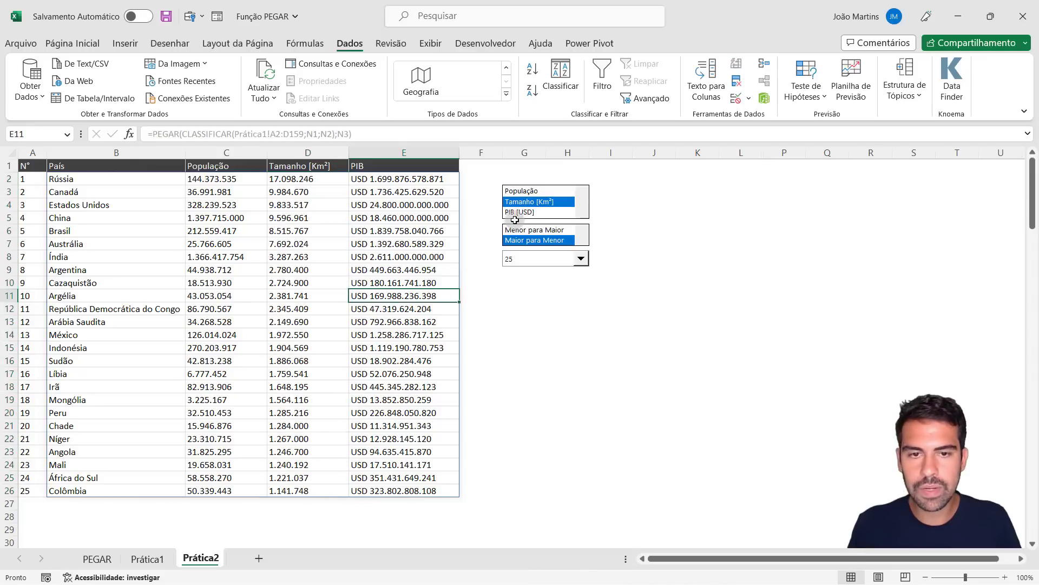
left_click(526, 212)
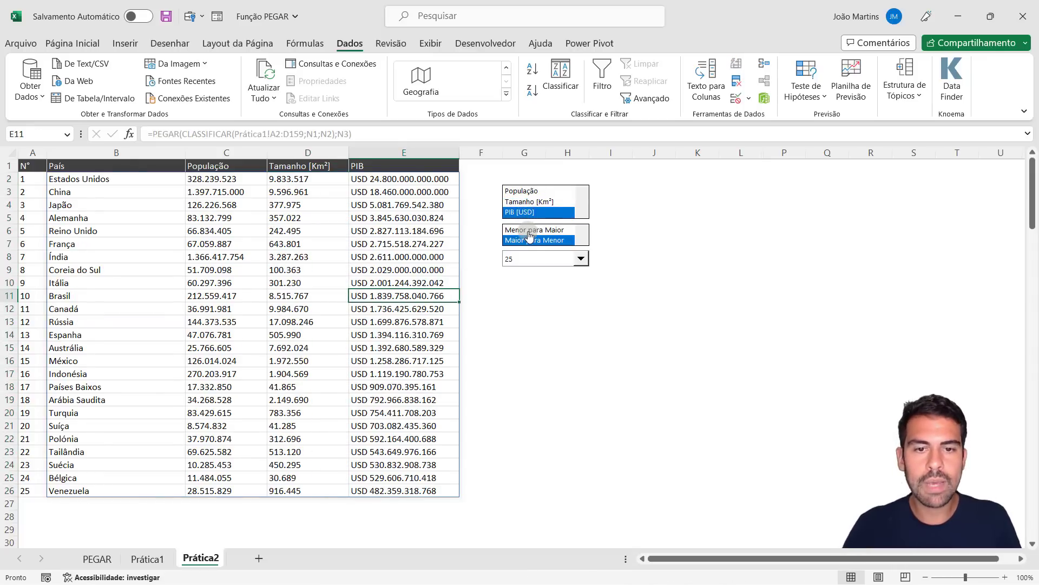
left_click(530, 231)
left_click(580, 259)
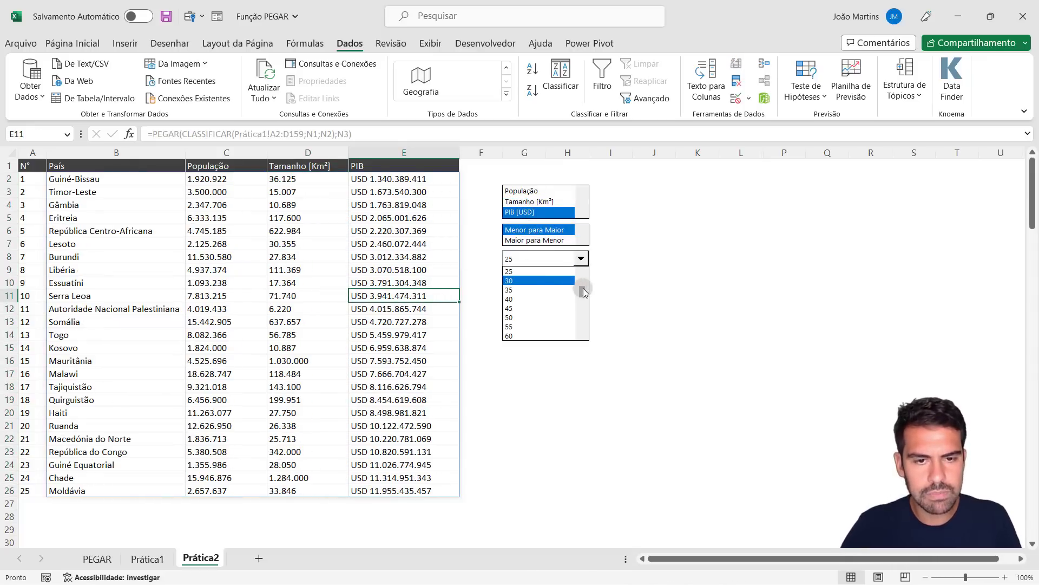
left_click_drag(584, 292, 583, 271)
left_click(536, 280)
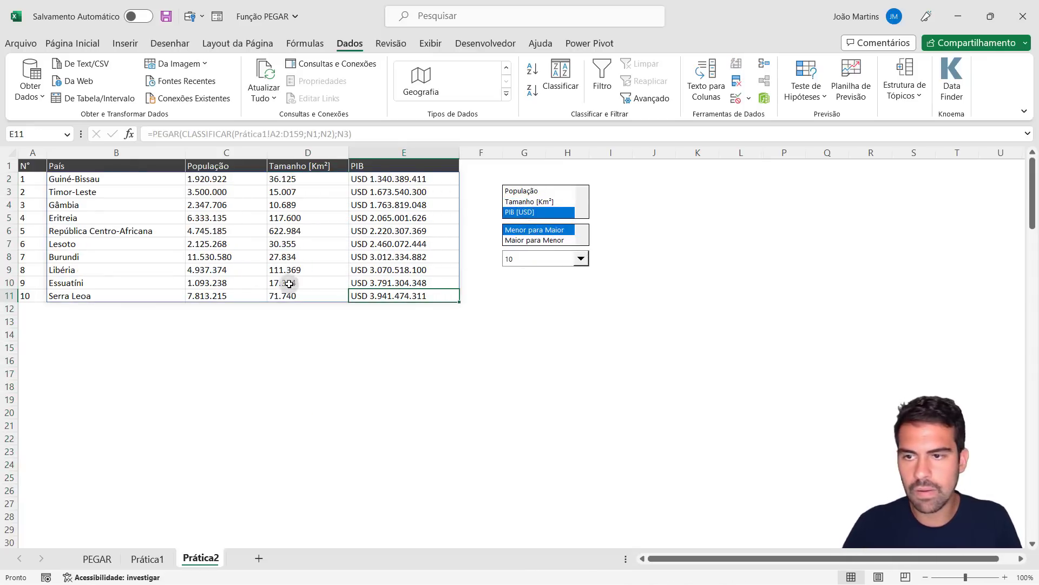
Check a few ranked cells, then settle on População, largest first
left_click(116, 183)
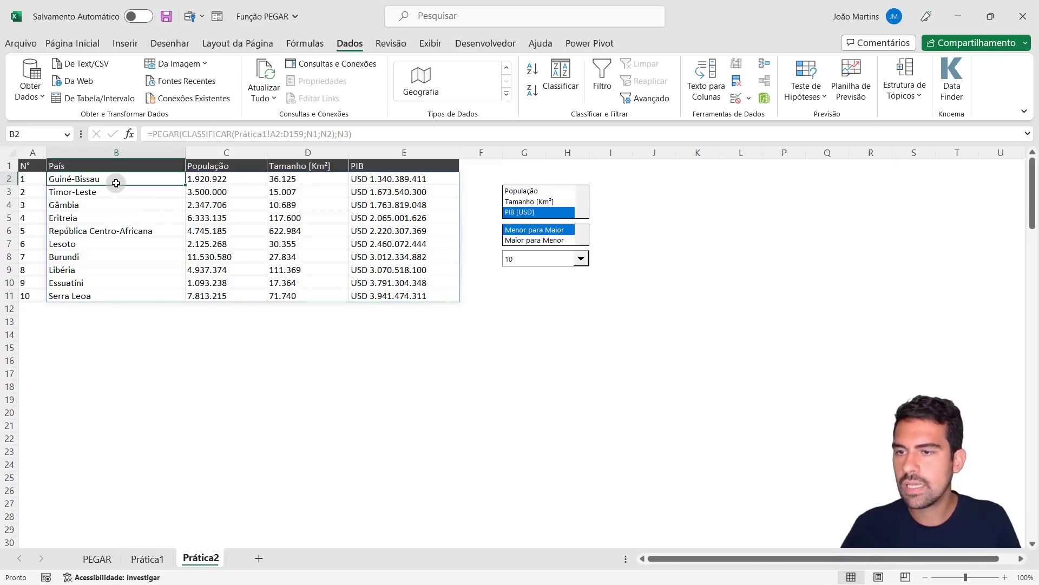
left_click(109, 194)
left_click(90, 208)
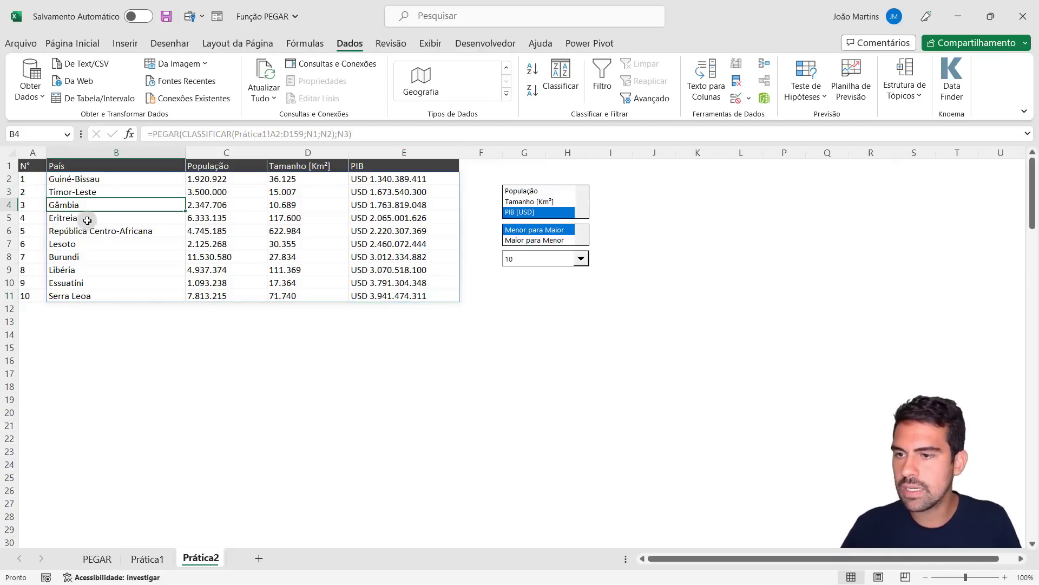
left_click(273, 259)
left_click(538, 202)
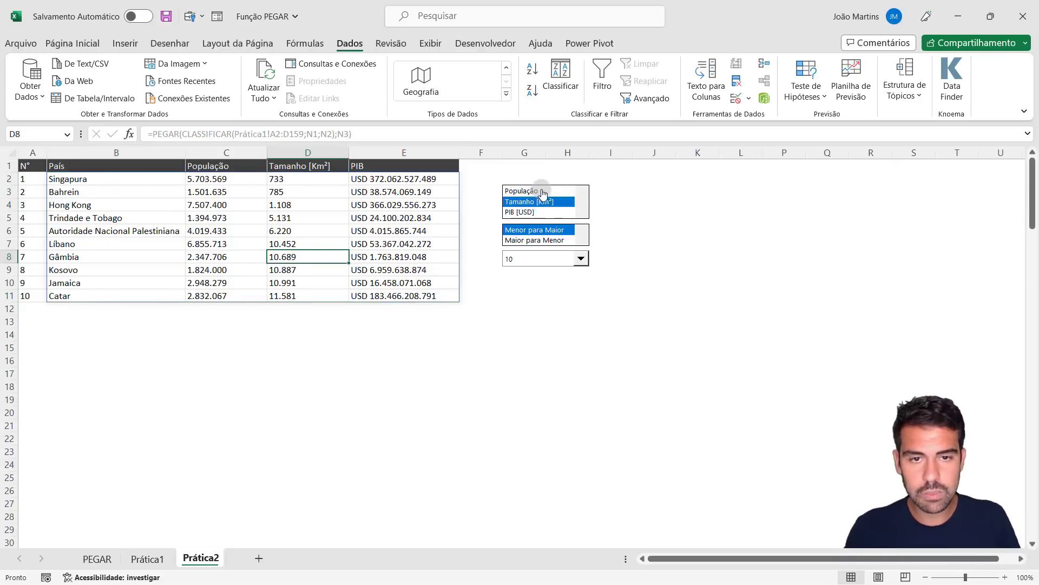
left_click(539, 191)
left_click(548, 240)
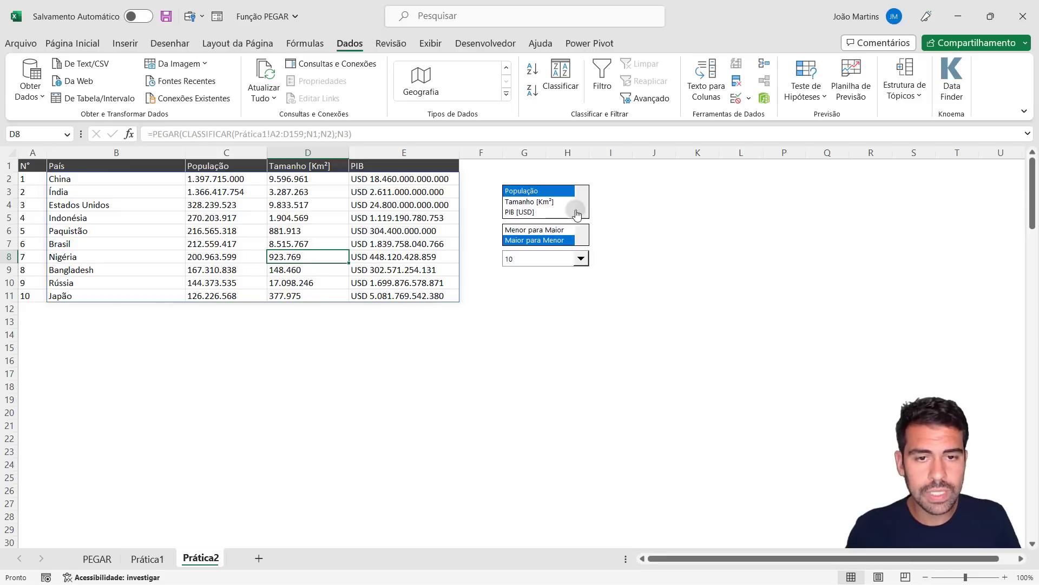
left_click(536, 212)
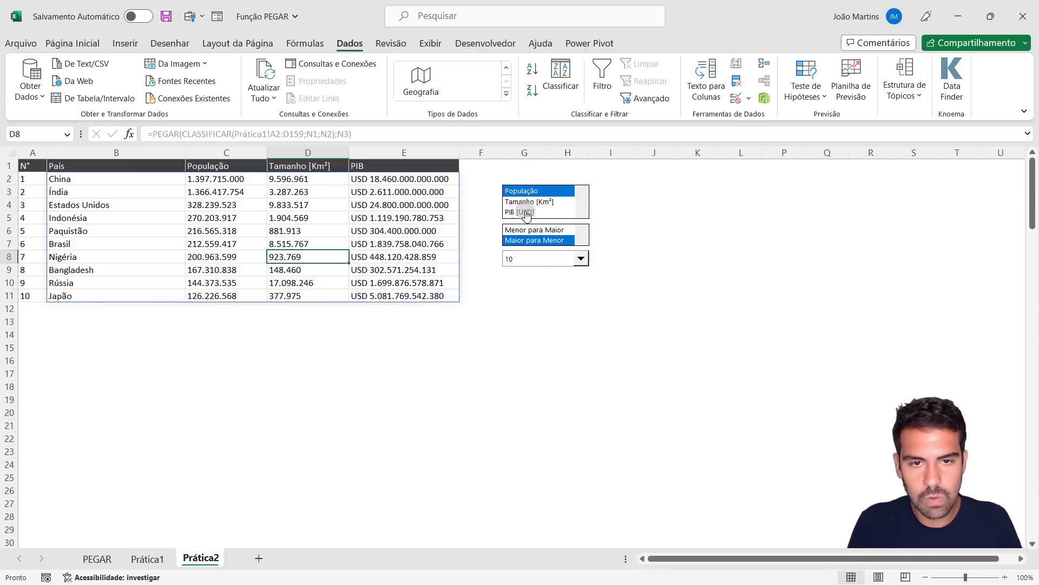
left_click(534, 201)
left_click(532, 192)
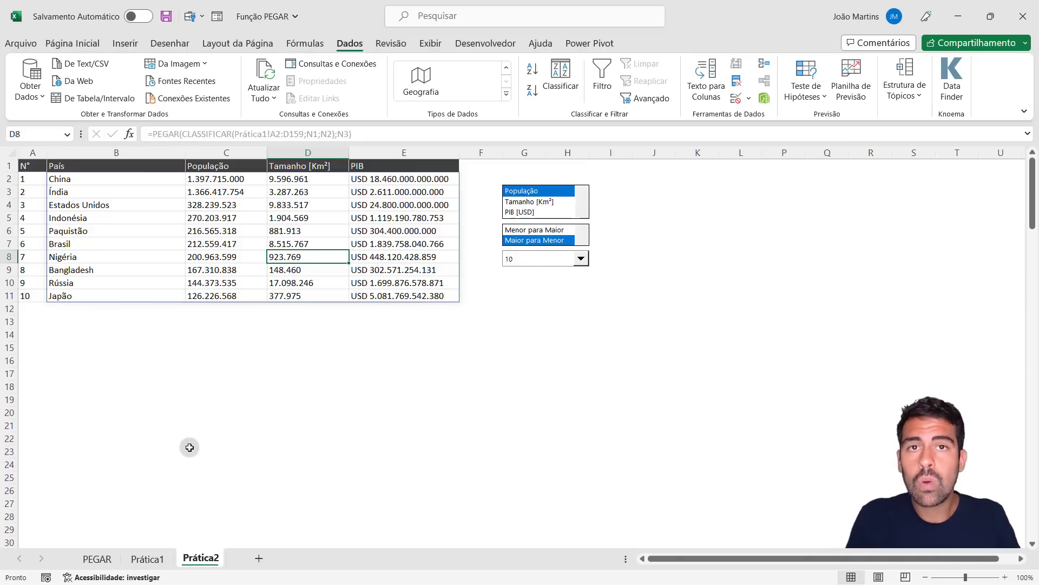
Select columns L through P and unhide the hidden helper columns M–O
left_click(191, 16)
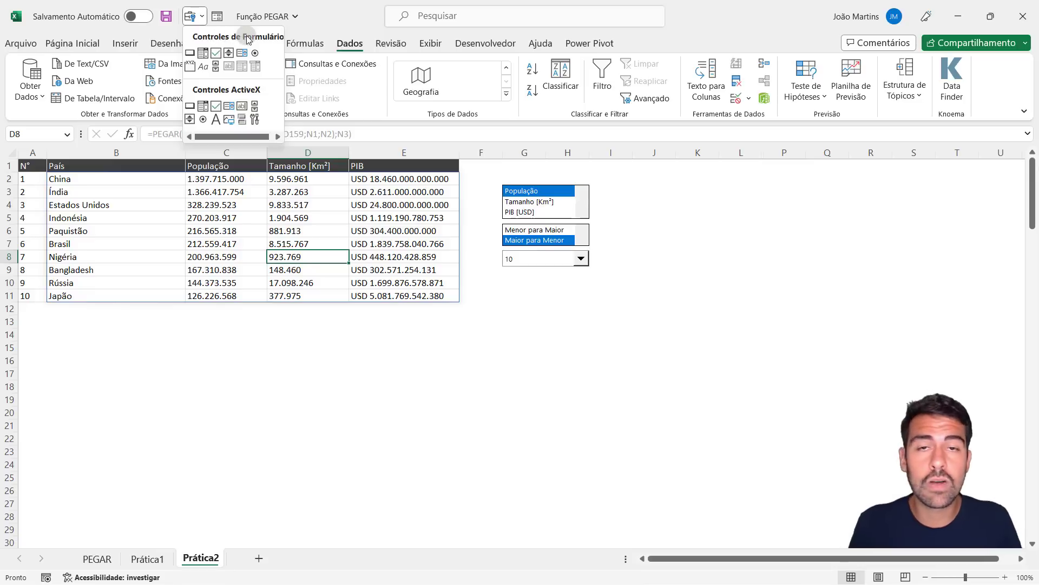
left_click(785, 141)
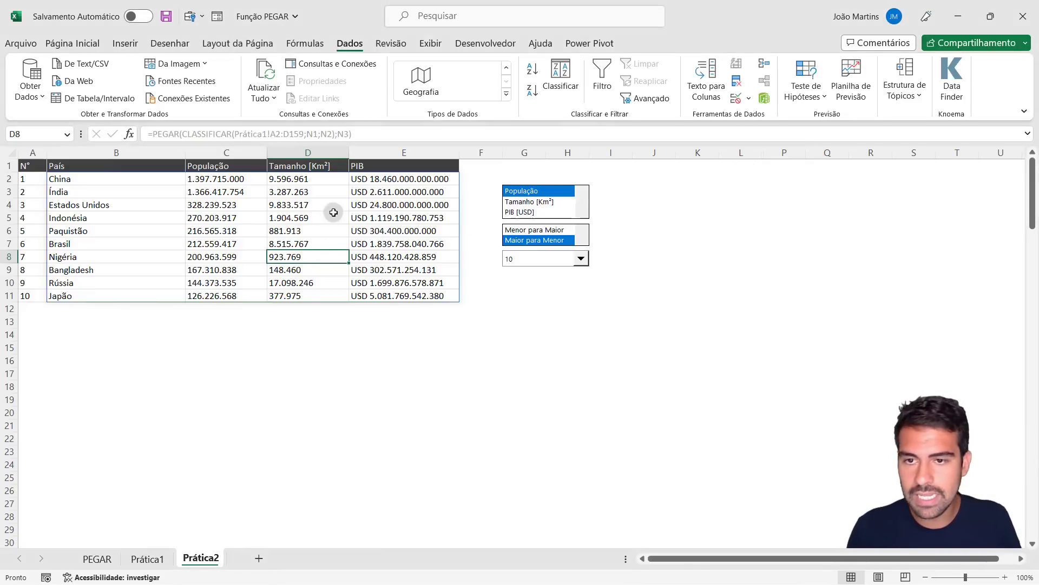
left_click(752, 152)
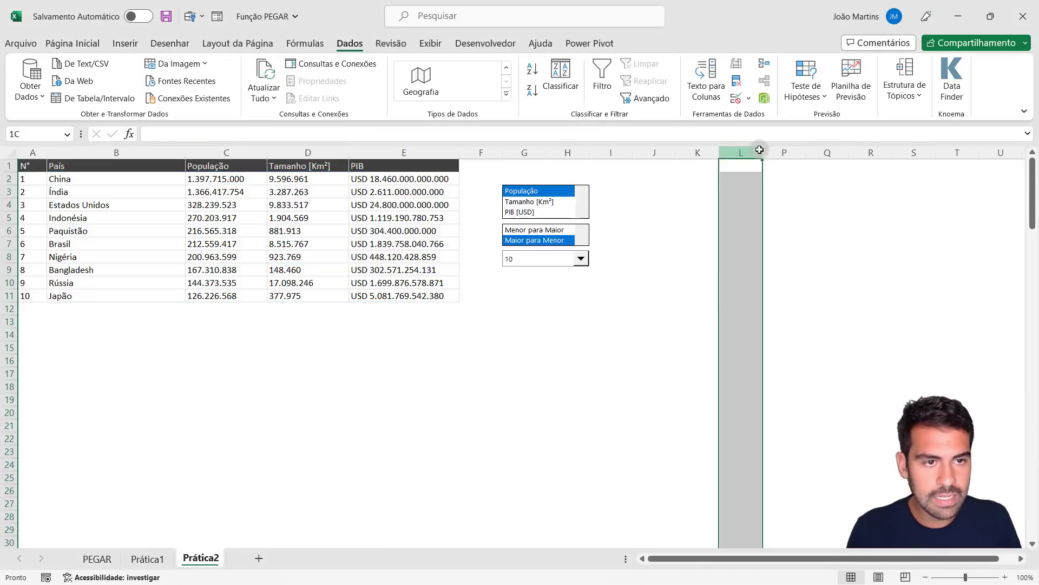
mouse_move(760, 150)
left_mouse_down()
mouse_move(785, 152)
mouse_move(756, 151)
left_mouse_up()
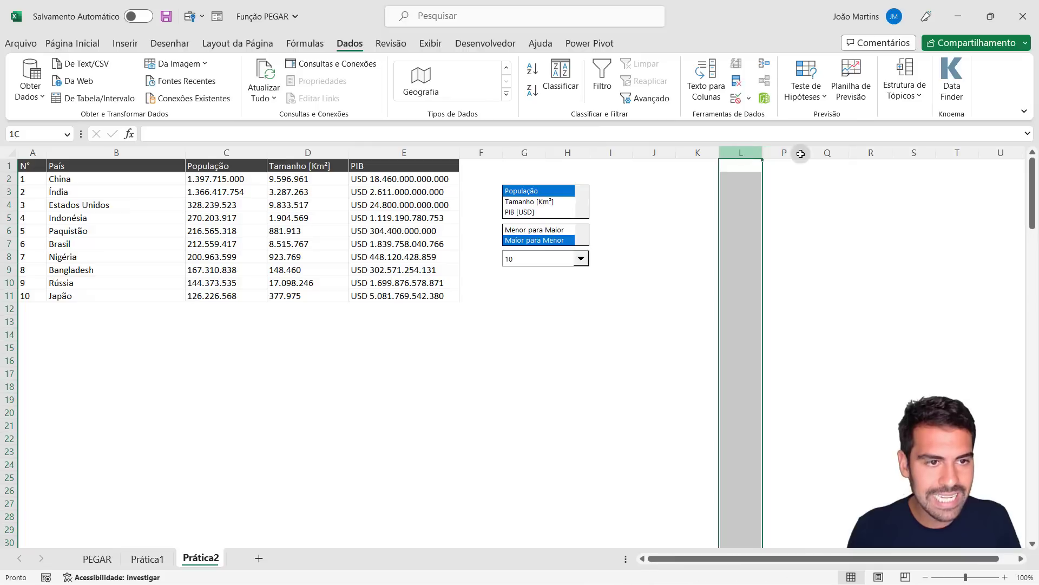
right_click(757, 151)
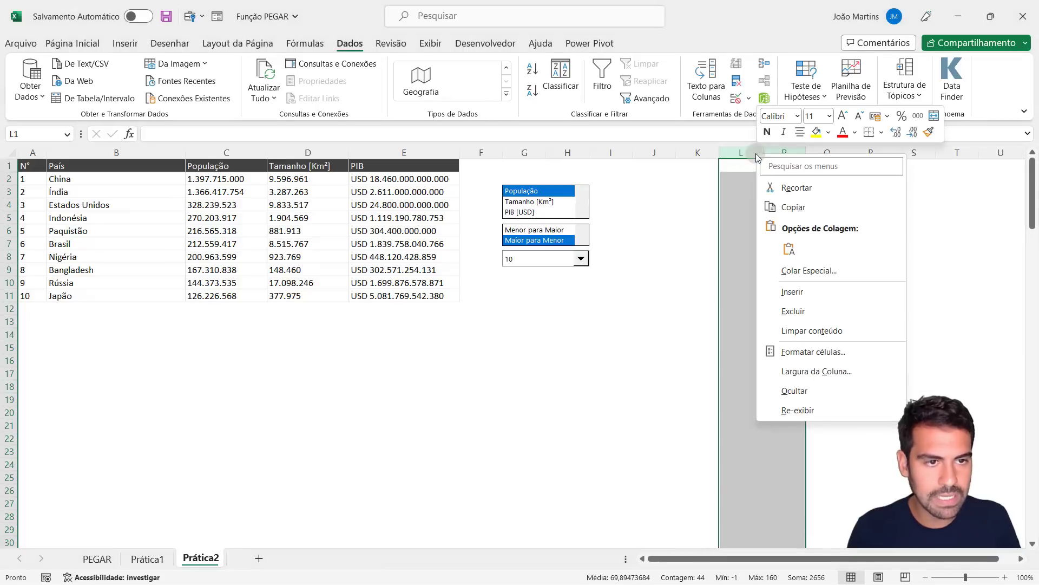
left_click(796, 410)
left_click(855, 256)
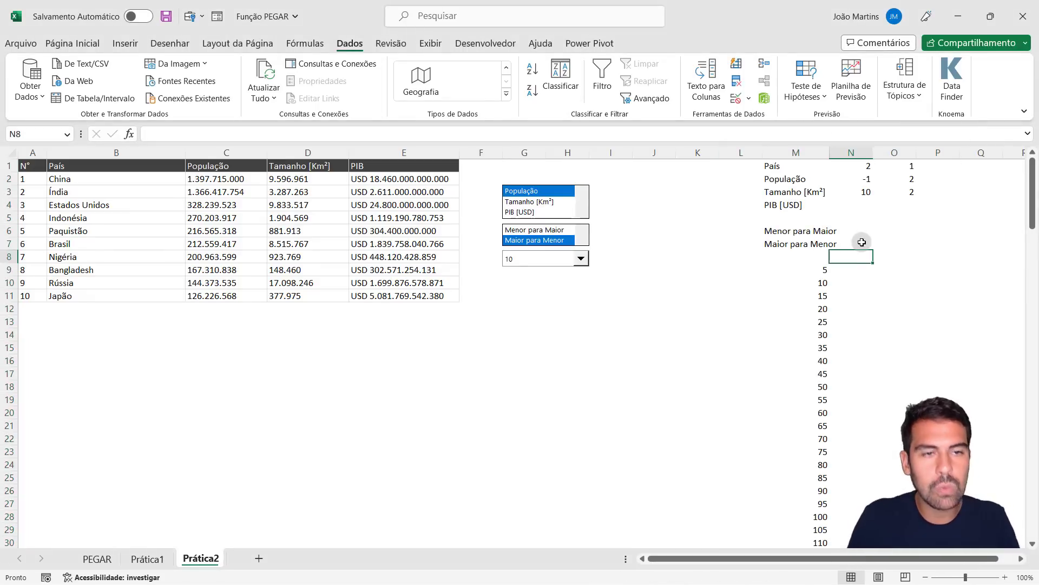
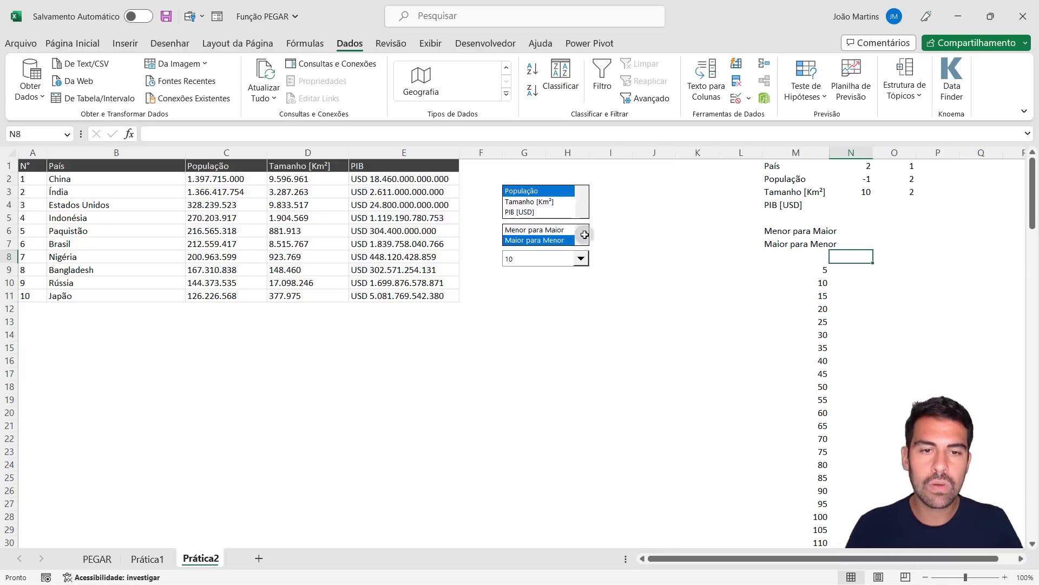
Rank the countries by População, ordered Menor para Maior (smallest to largest)
left_click(544, 229)
left_click(548, 211)
left_click(550, 200)
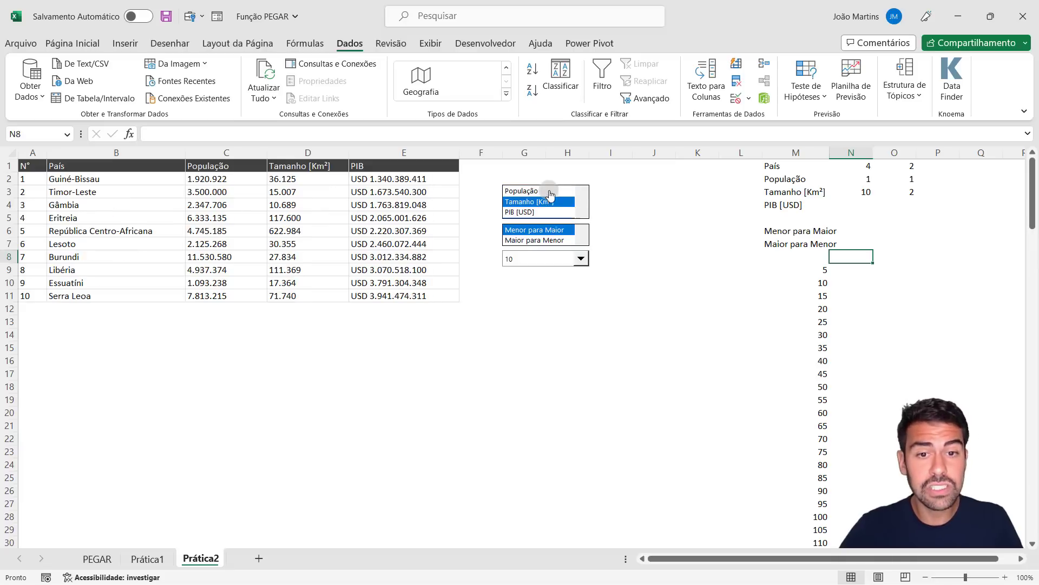
left_click(550, 191)
Show 25 countries in the ranking and check the last PIB values
left_click(536, 259)
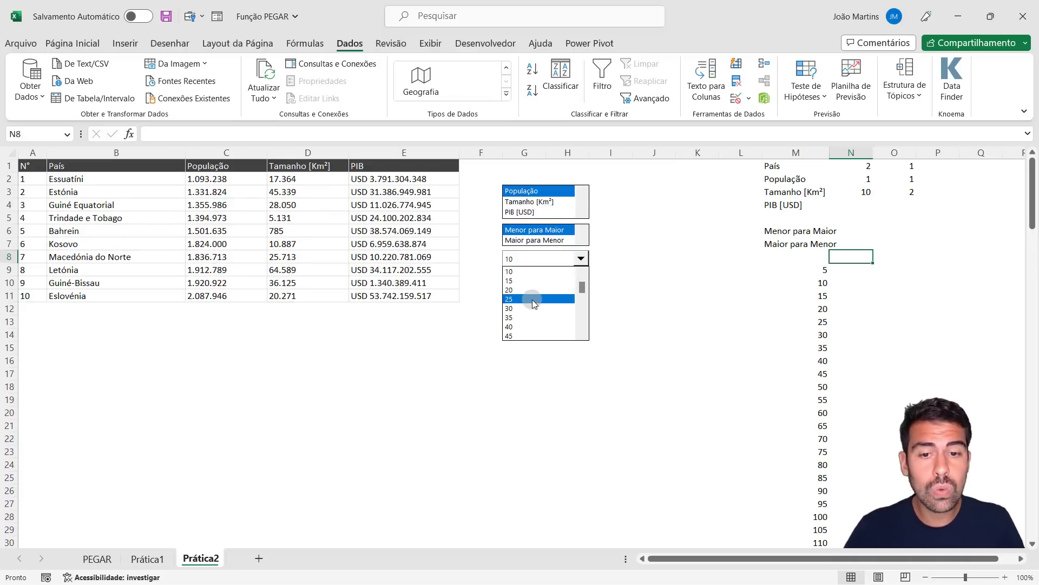
left_click(529, 299)
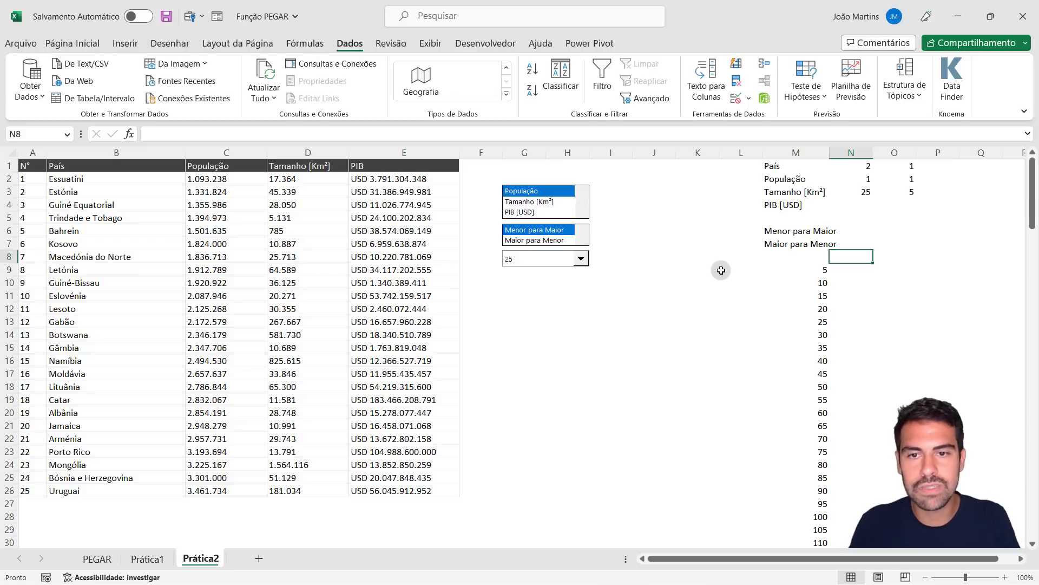
mouse_move(394, 491)
left_mouse_down()
mouse_move(252, 373)
mouse_move(176, 211)
left_mouse_up()
left_click(670, 385)
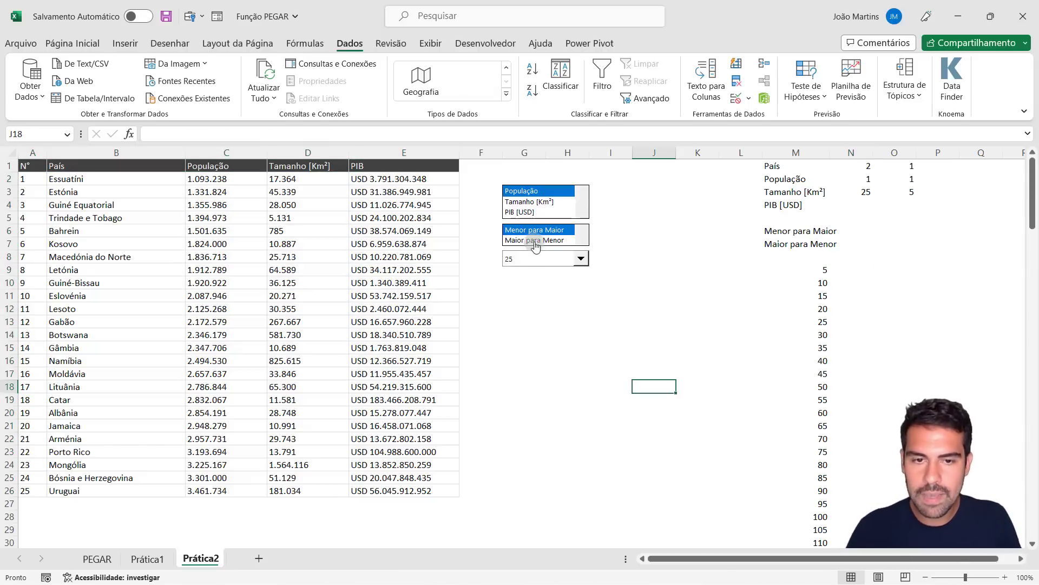
Change the country count to 20, then down to 5
left_click(581, 258)
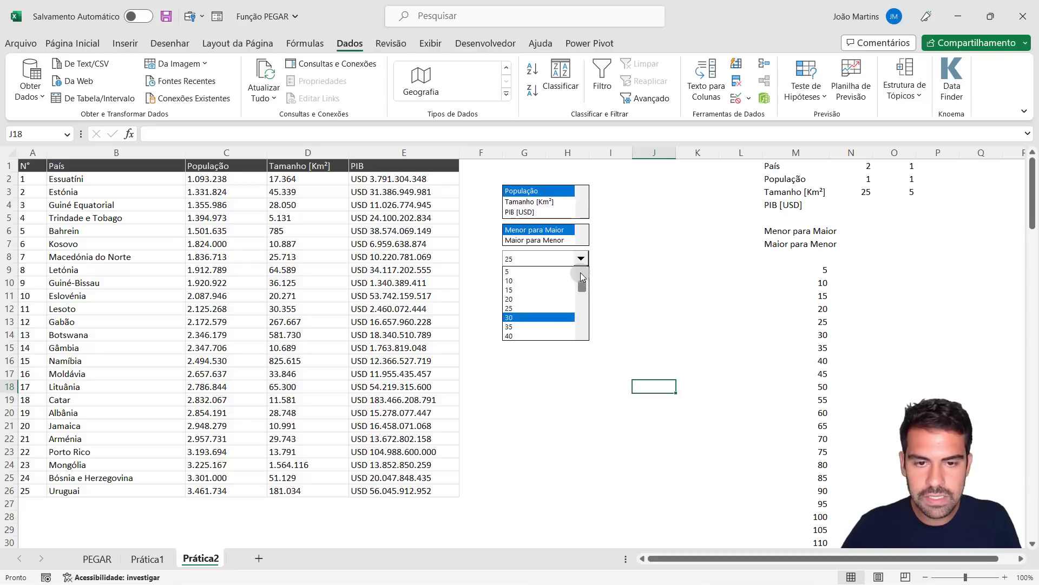
left_click(536, 299)
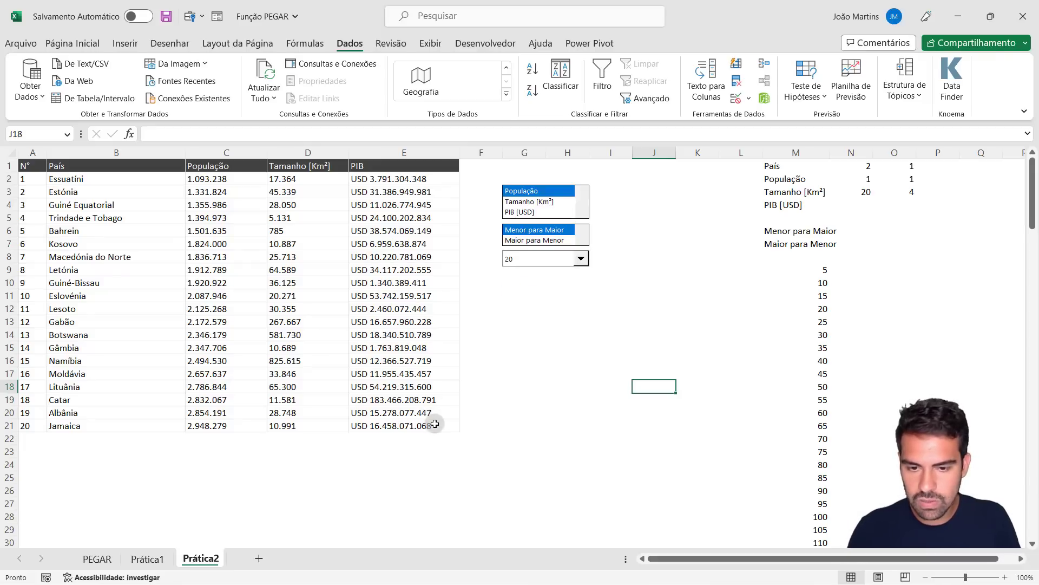
left_click(581, 258)
left_click_drag(582, 289, 583, 272)
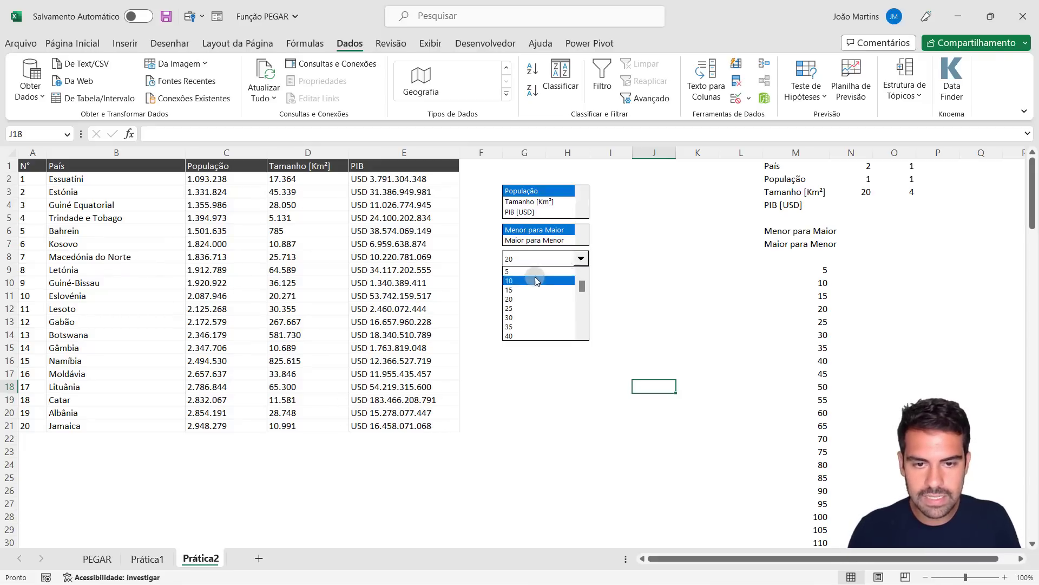
left_click(537, 270)
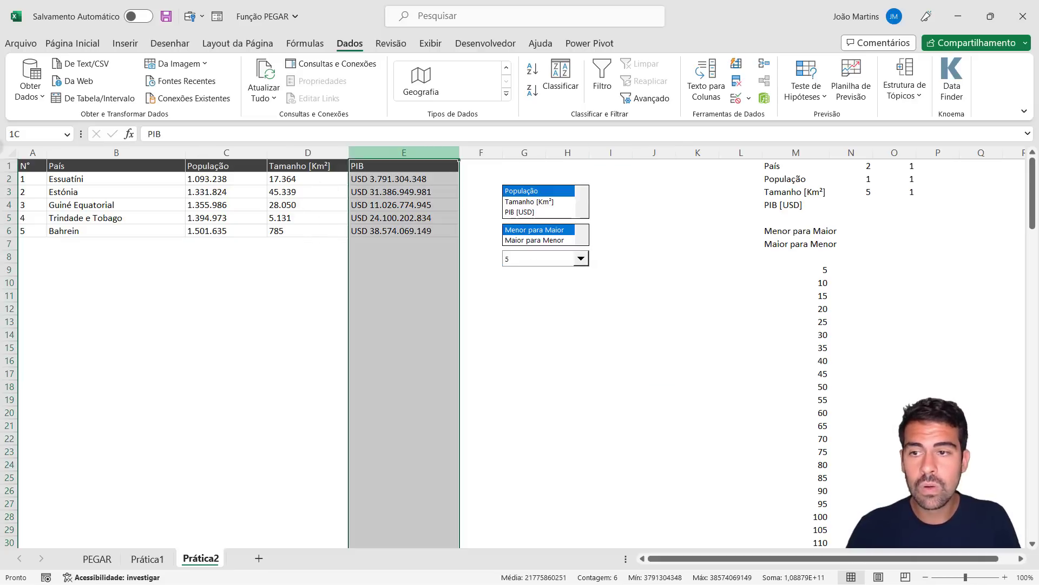
left_click_drag(439, 154, 33, 152)
left_click(72, 43)
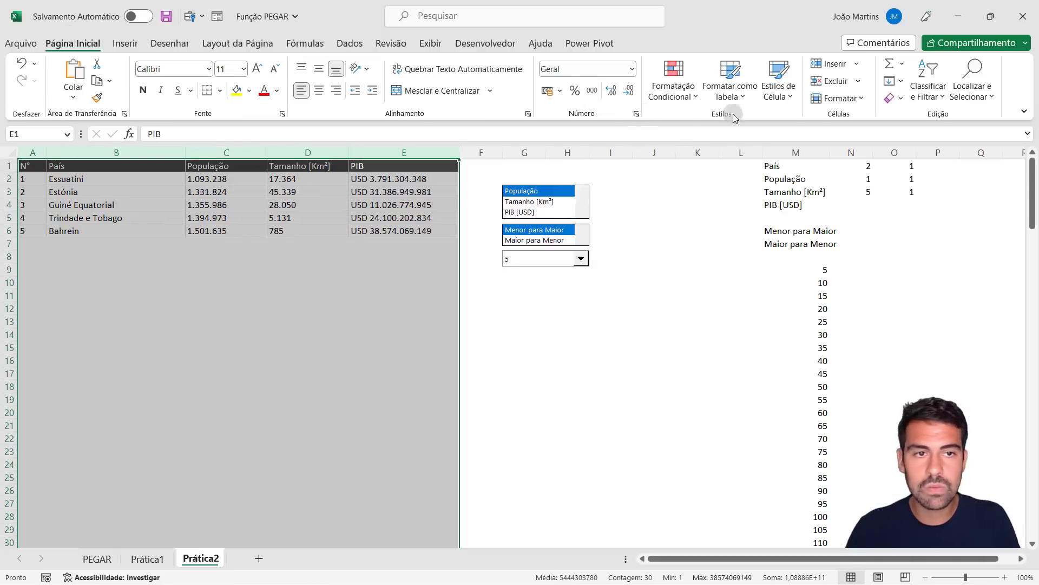
left_click(689, 96)
left_click(675, 314)
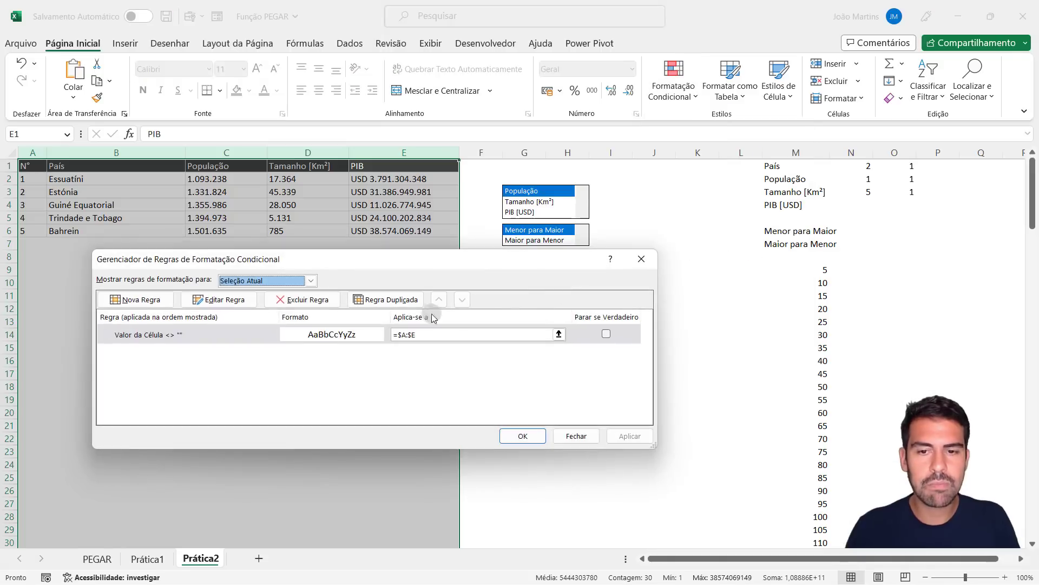
left_click(239, 339)
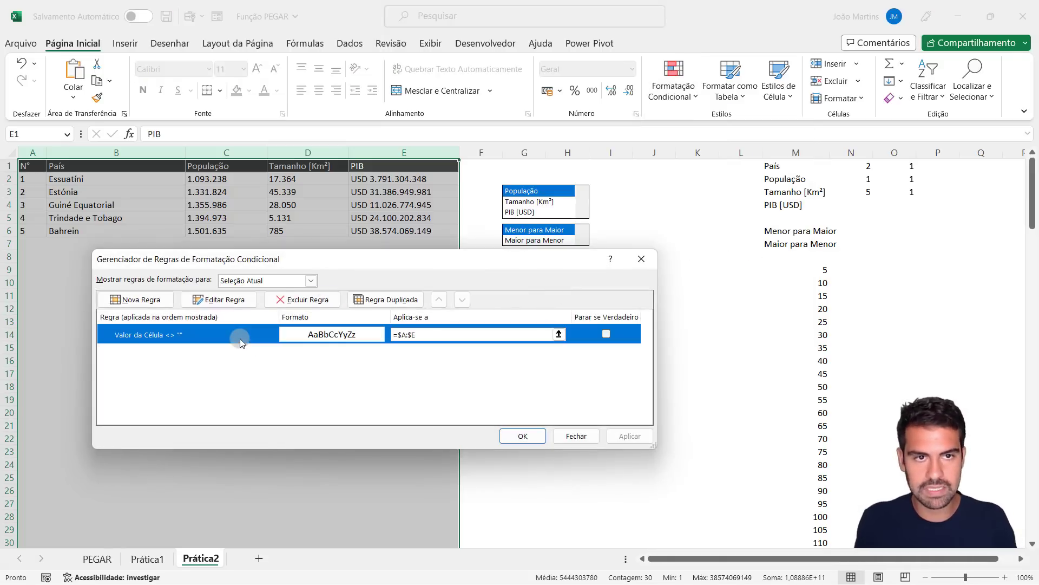
key("Escape")
left_click_drag(32, 153, 378, 152)
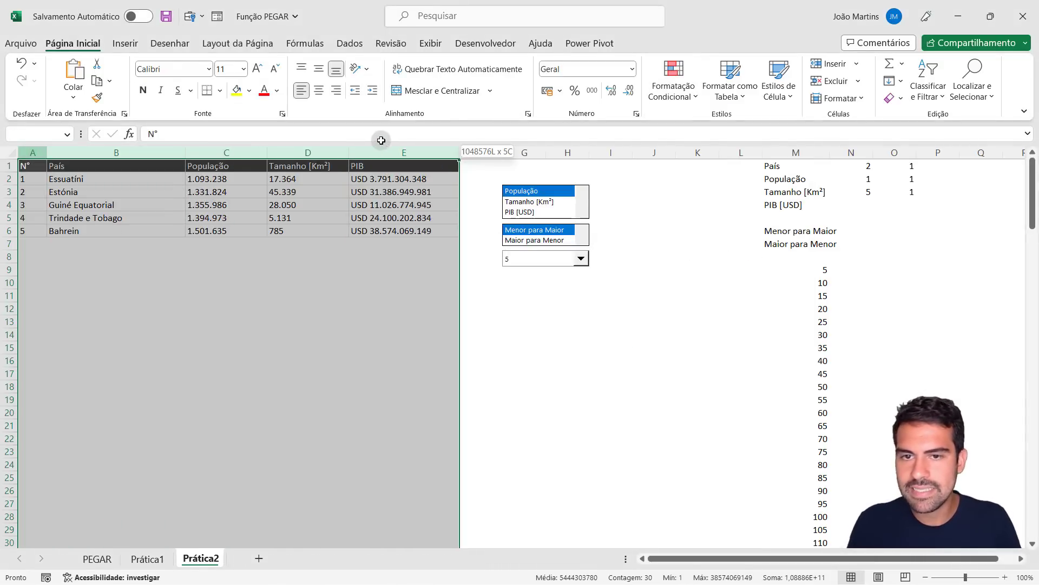
left_click(670, 93)
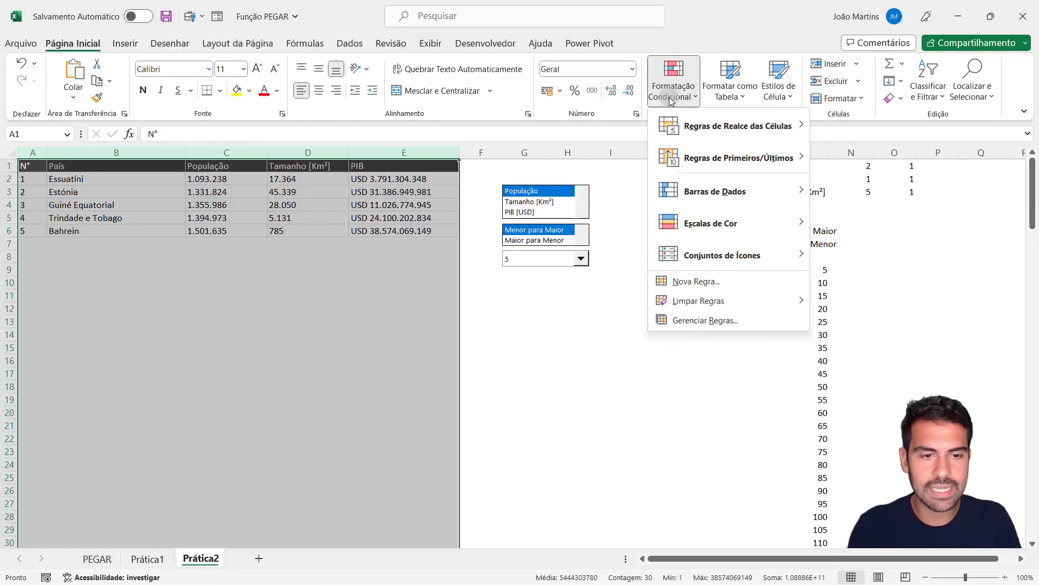
left_click(703, 322)
left_click(191, 336)
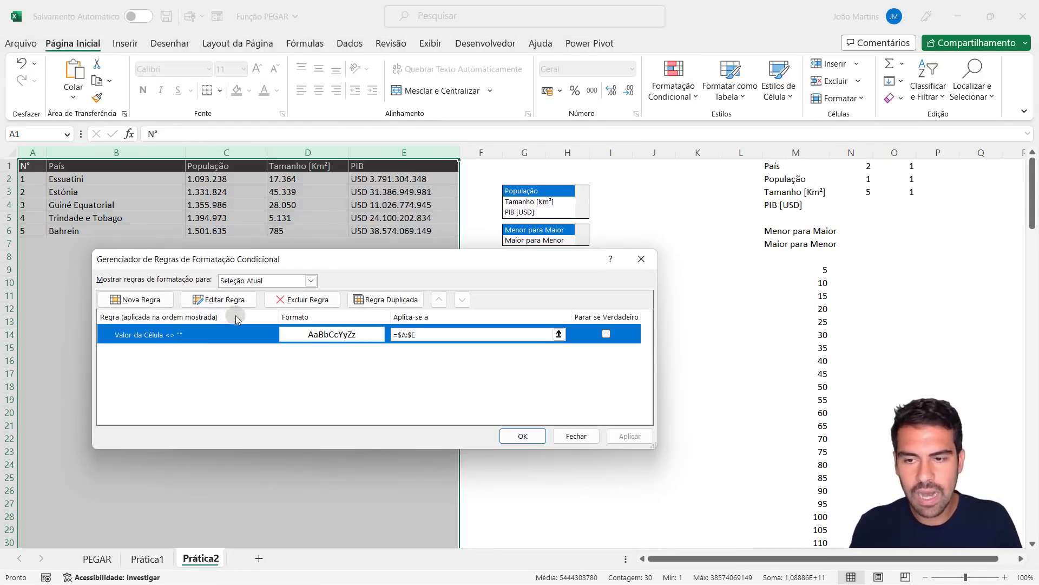
left_click(218, 299)
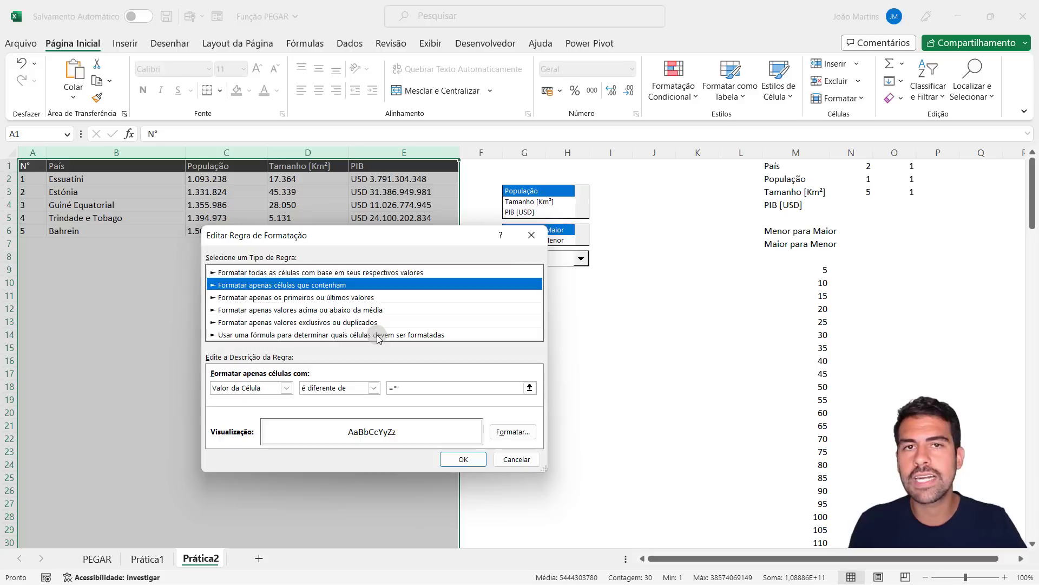
key("Return")
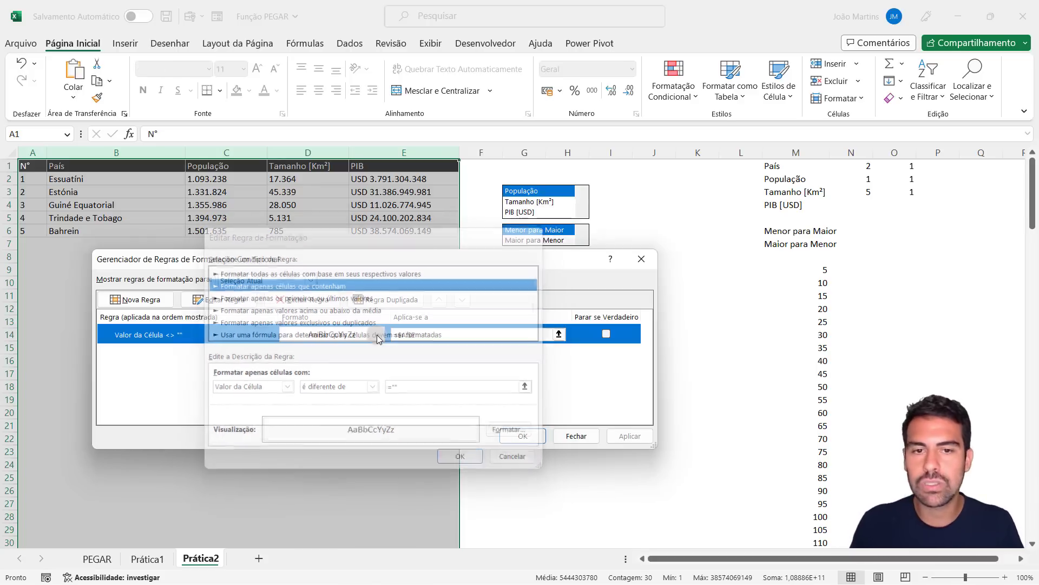
key("Return")
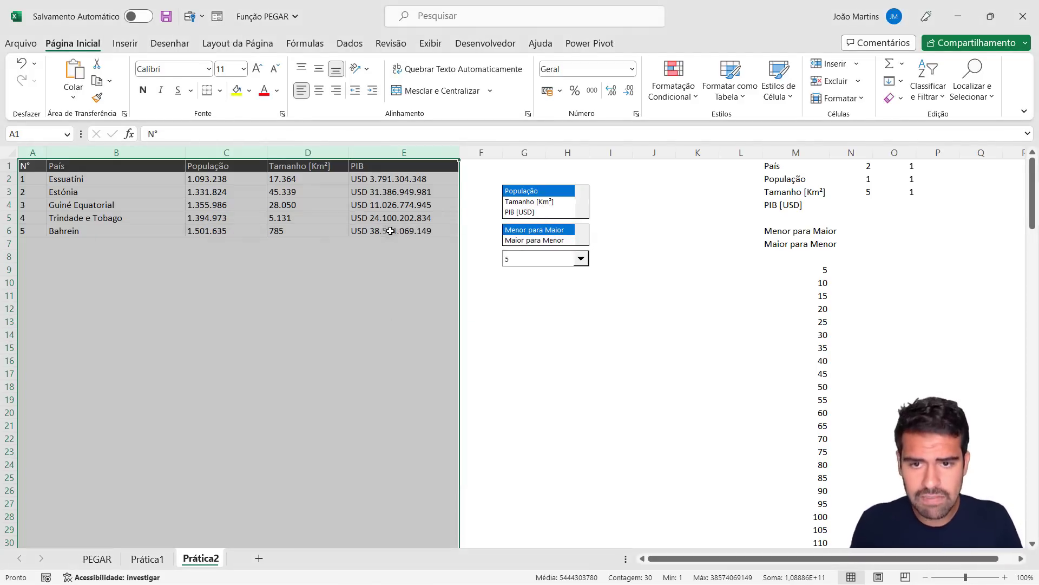
left_click(390, 231)
left_click(98, 559)
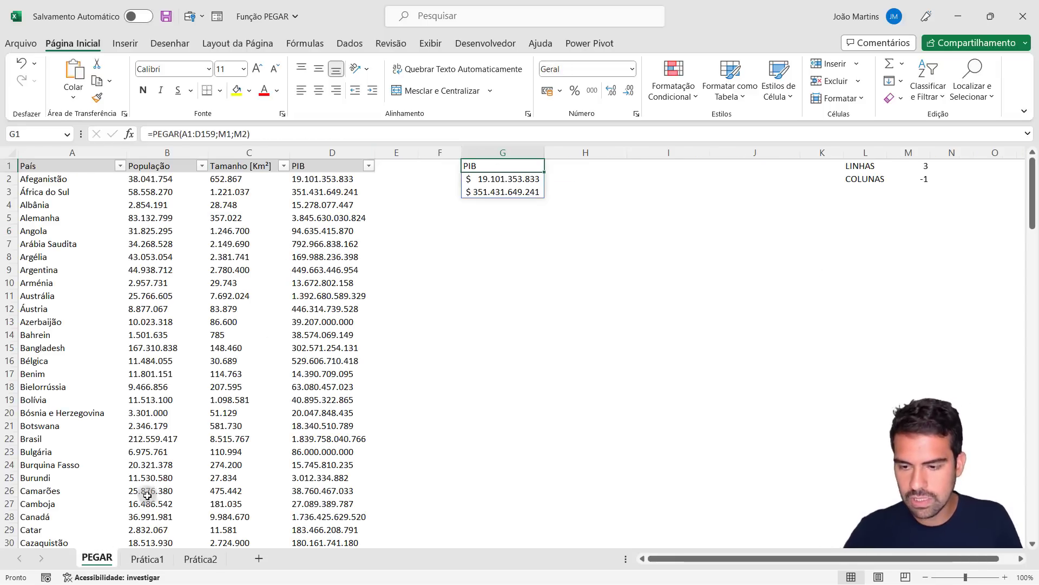
left_click(147, 558)
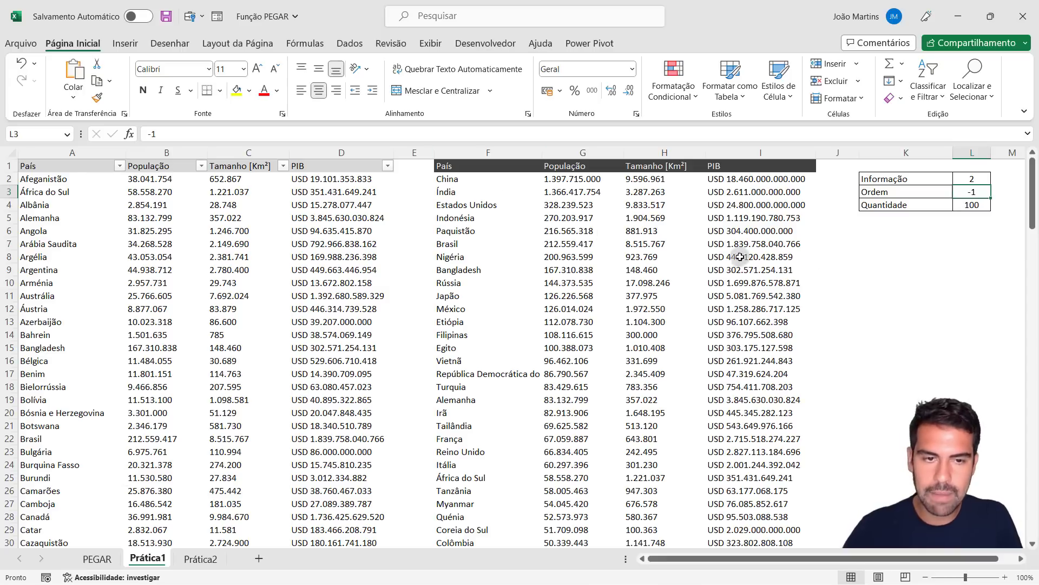
double_click(520, 182)
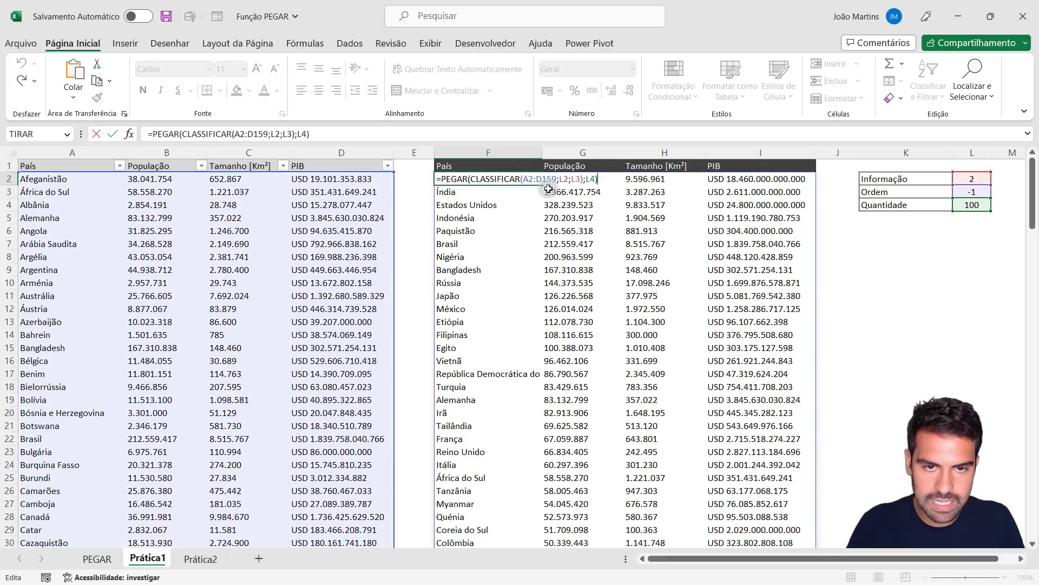
key("Escape")
left_click(200, 558)
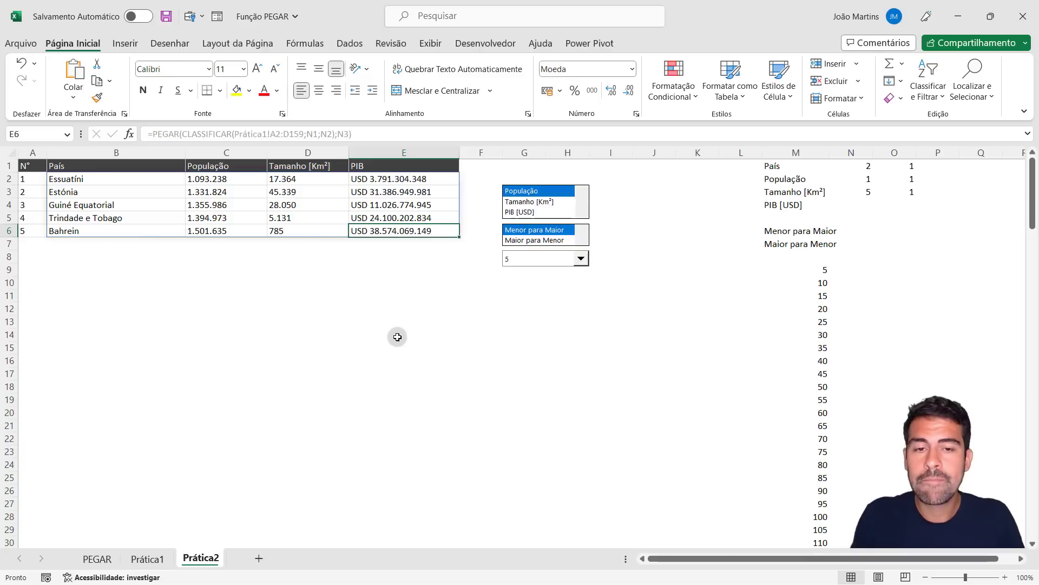